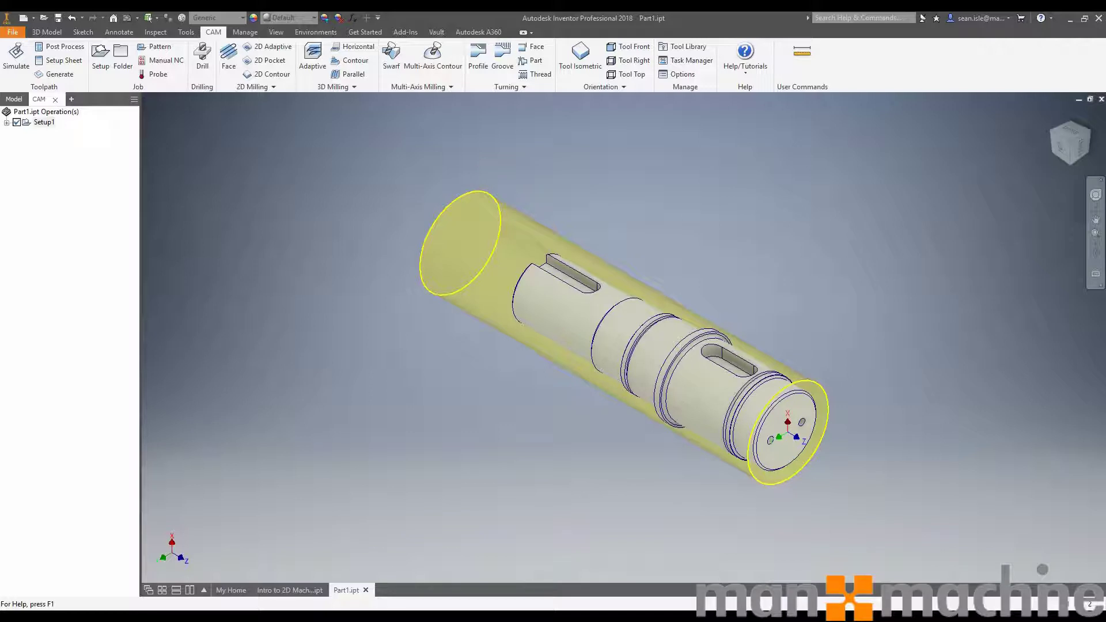
# Deselect Setup1 in the CAM browser so its stock cylinder is hidden.
pyautogui.click(104, 259)
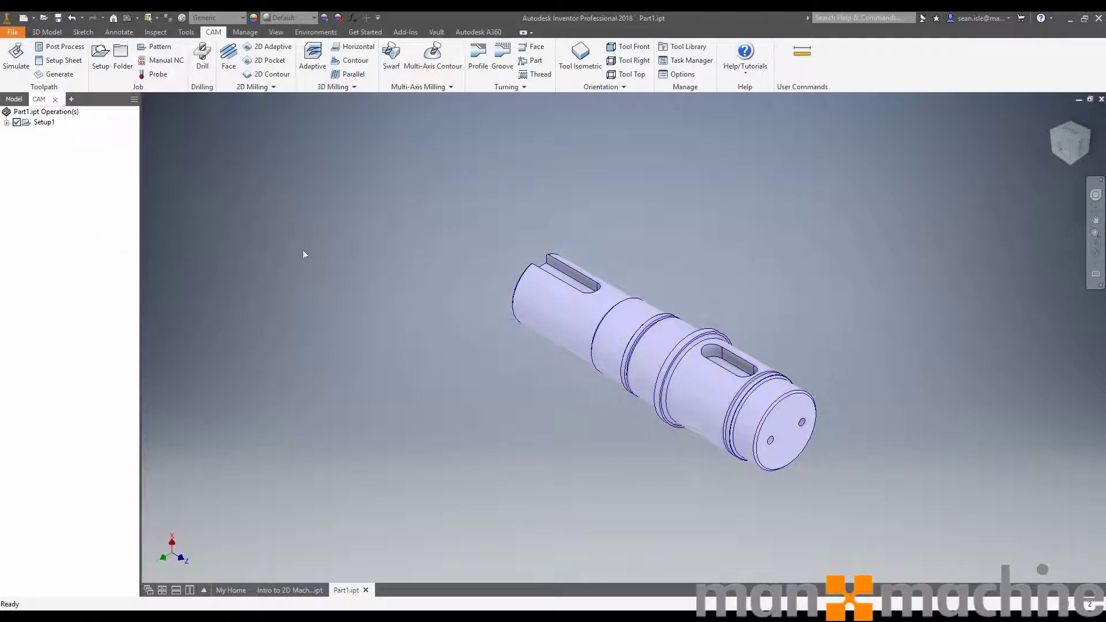
# Start a turning setup on the primary spindle with a flipped Z axis along the shaft.
pyautogui.click(101, 60)
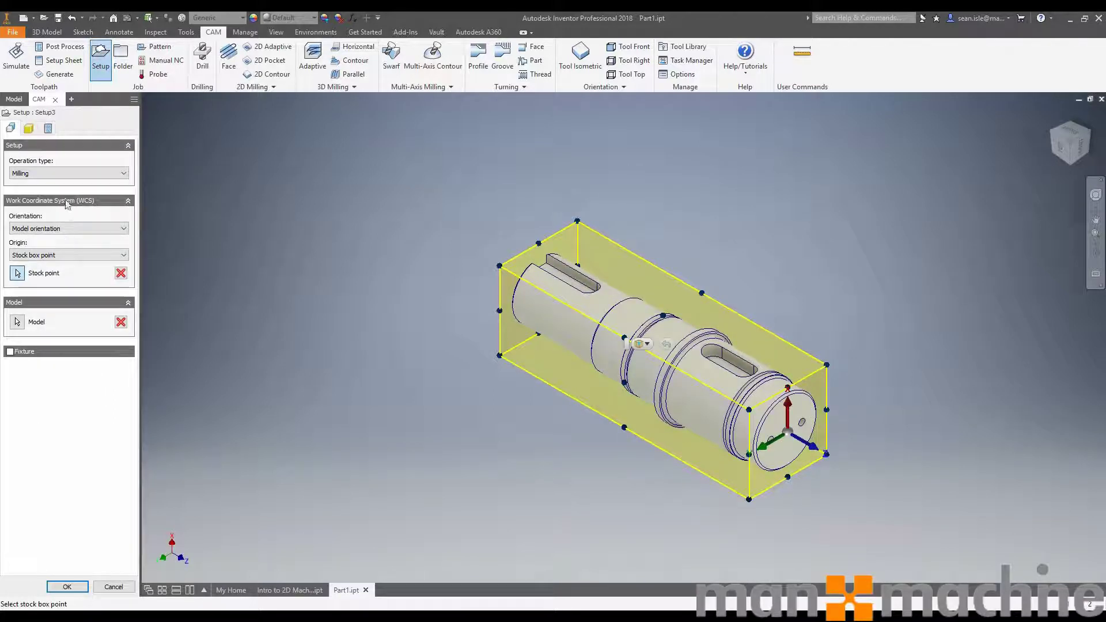
pyautogui.click(55, 174)
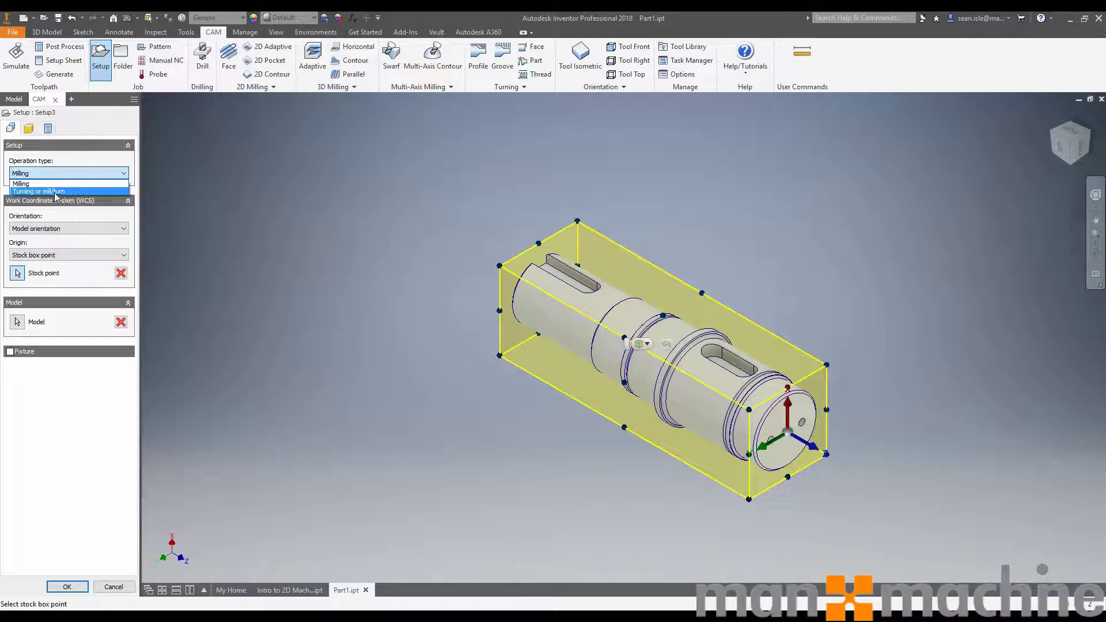
pyautogui.click(55, 191)
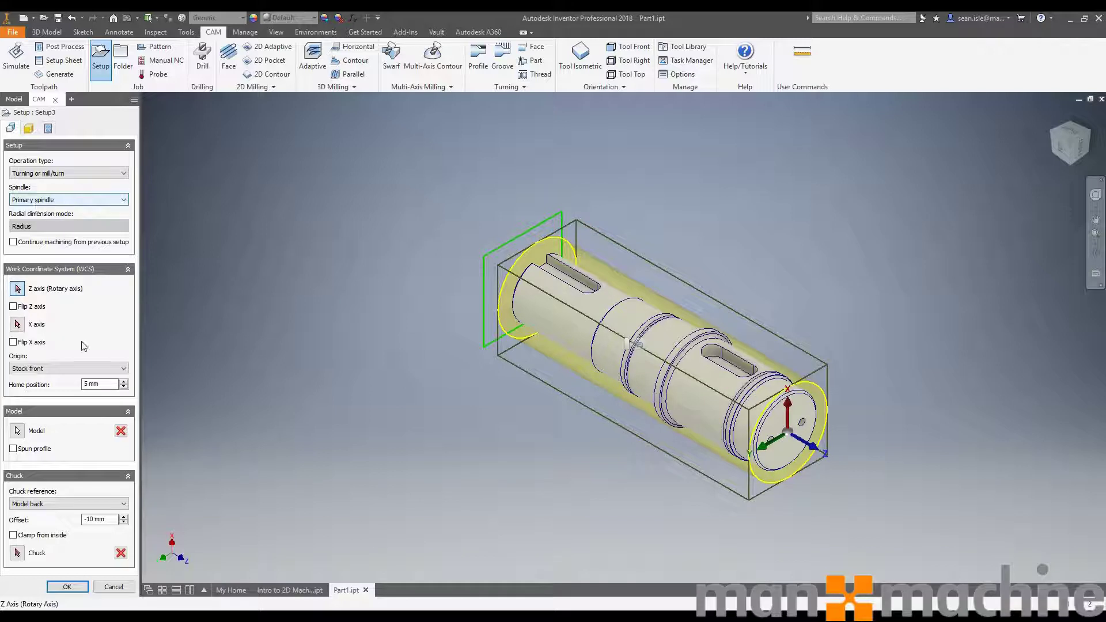
pyautogui.click(81, 200)
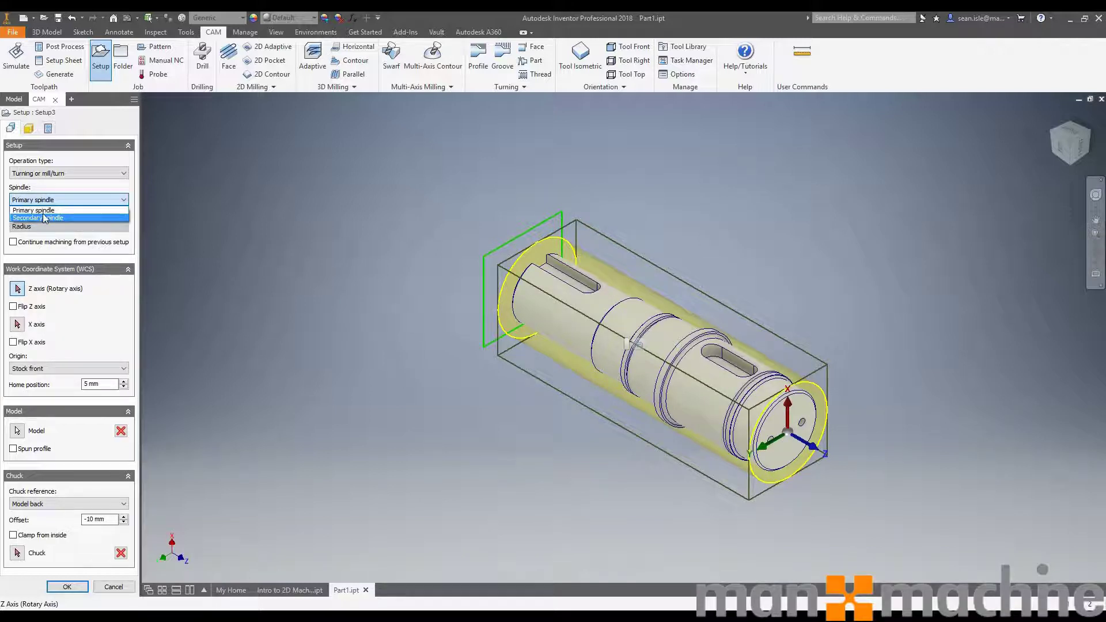
pyautogui.click(34, 210)
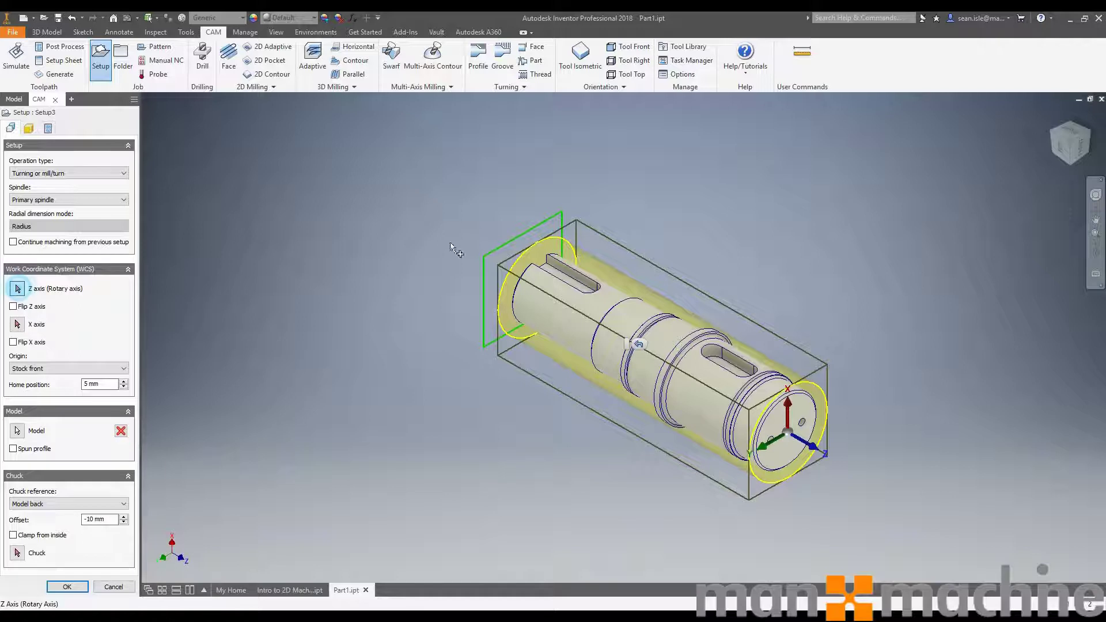
pyautogui.click(674, 369)
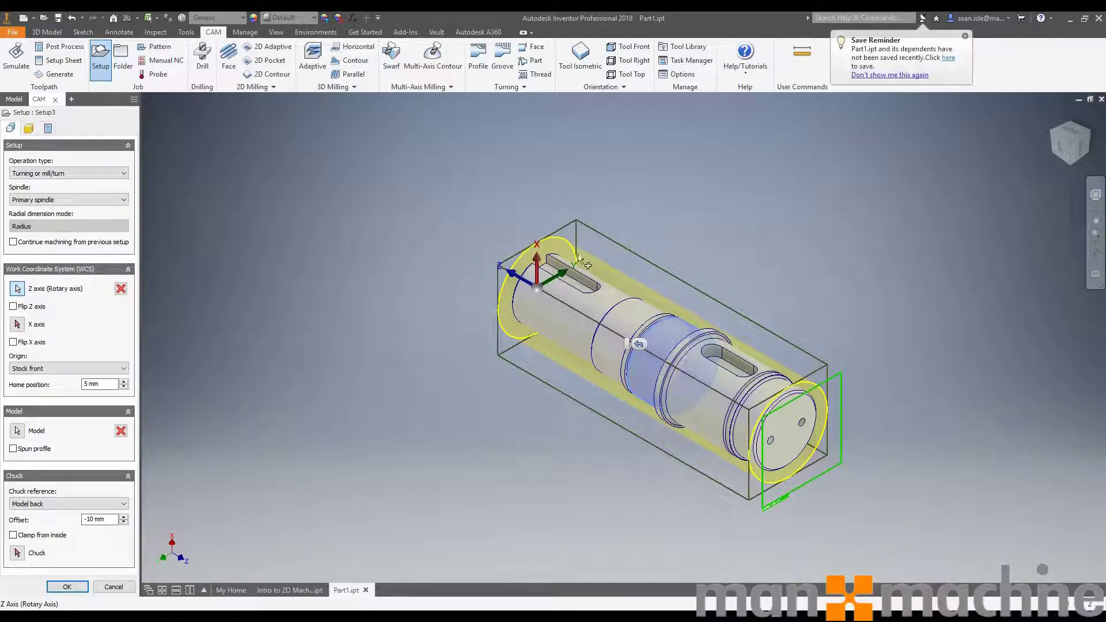
pyautogui.click(13, 306)
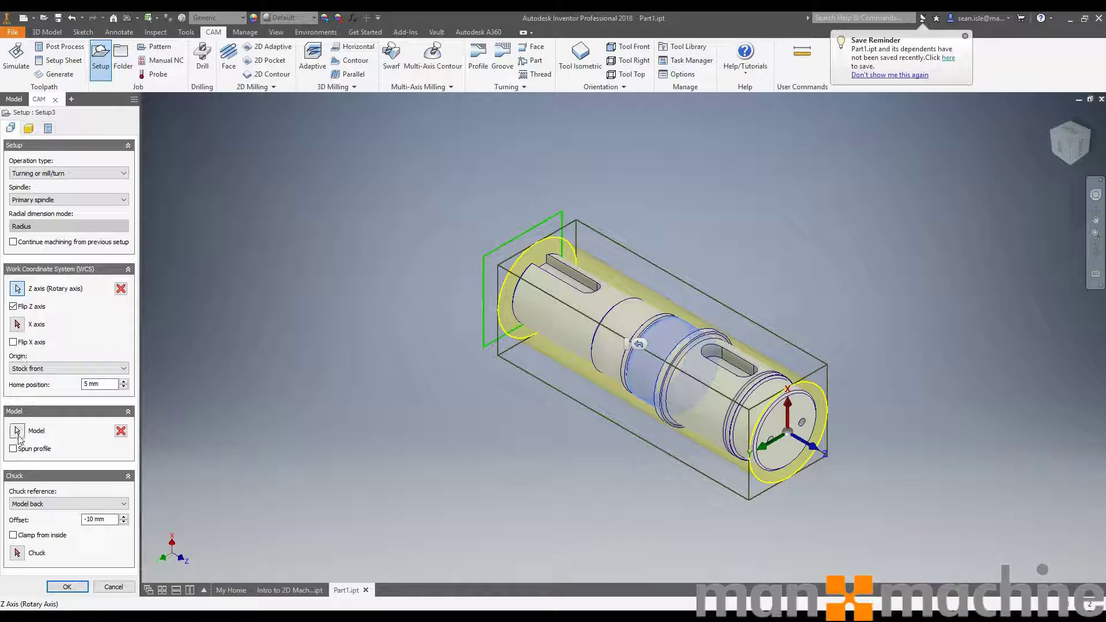
# Turn on the spun profile and set the chuck offset to 40.
pyautogui.keyDown('shift'); pyautogui.moveTo(864, 314); pyautogui.dragTo(821, 312, button='middle'); pyautogui.keyUp('shift')
pyautogui.press('F5')
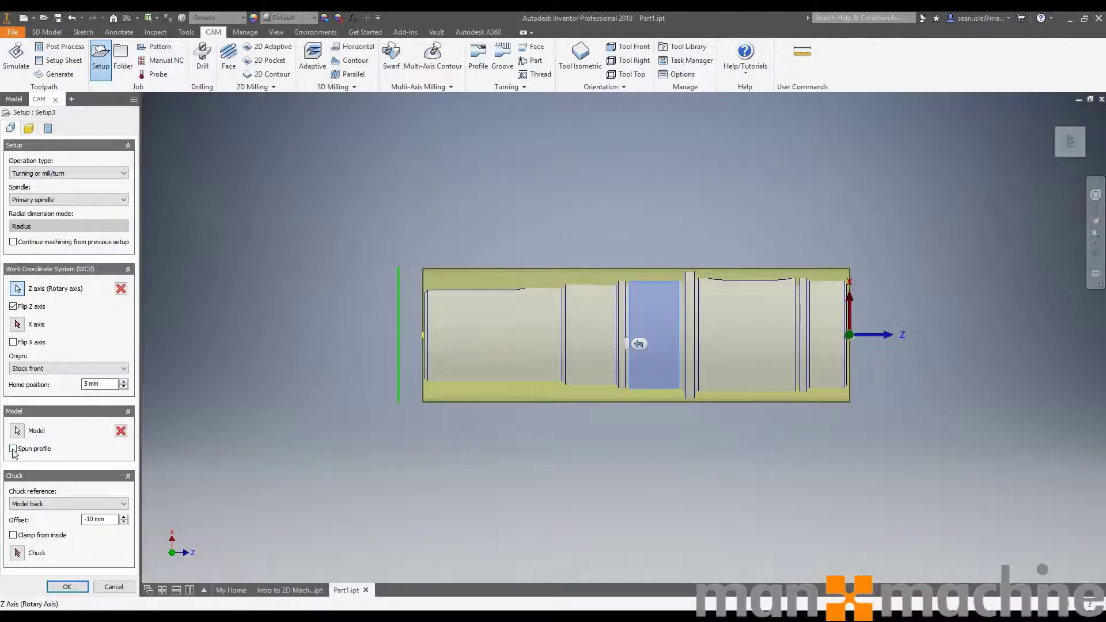
pyautogui.click(13, 450)
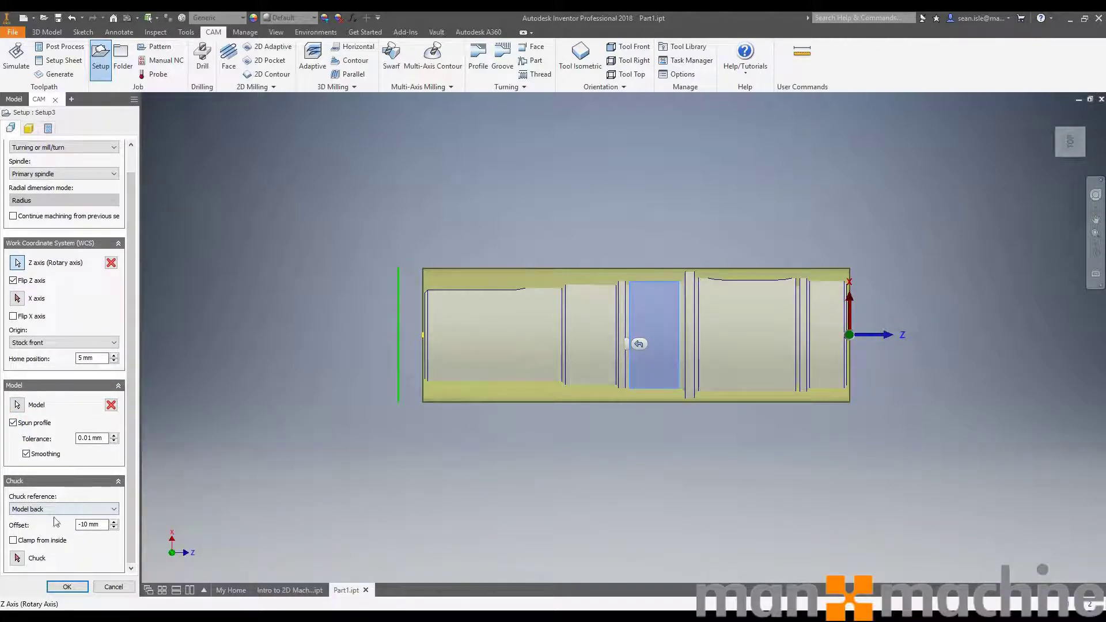
pyautogui.click(100, 525)
pyautogui.write('40')
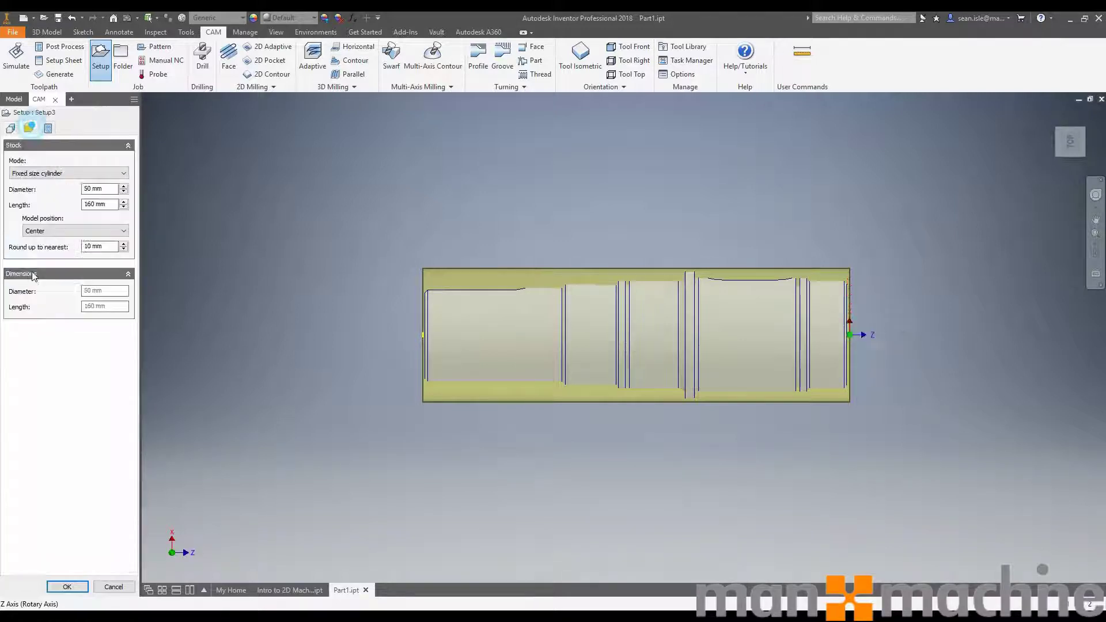
# Make the stock a relative cylinder: radial 2, front 2, back 50 mm, round-up 1; check Program settings.
pyautogui.click(29, 128)
pyautogui.click(73, 174)
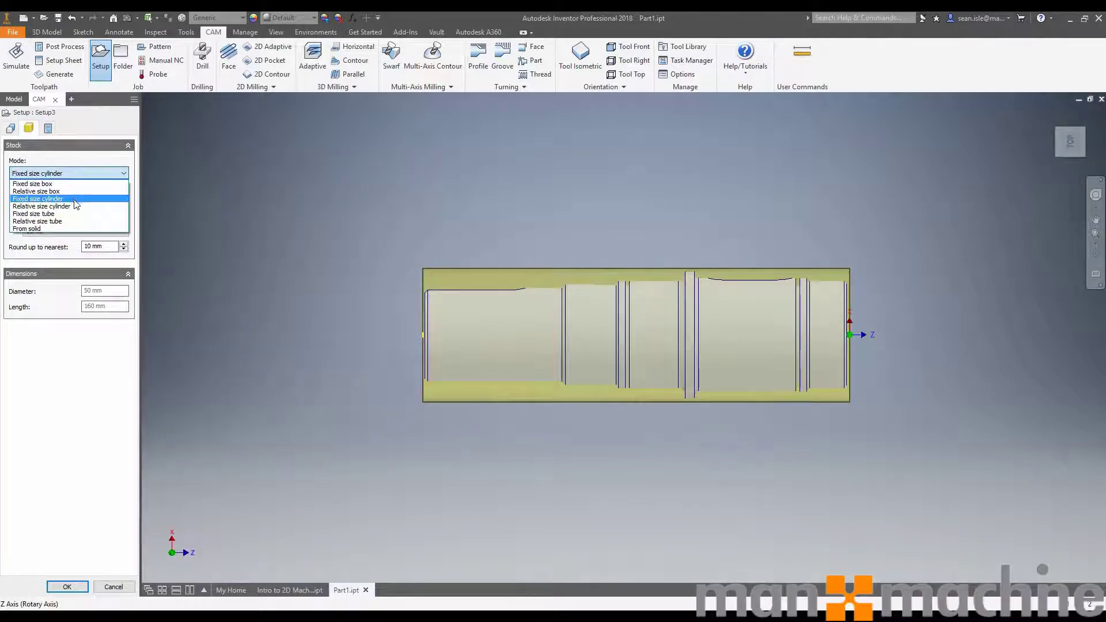
pyautogui.click(69, 207)
pyautogui.click(107, 192)
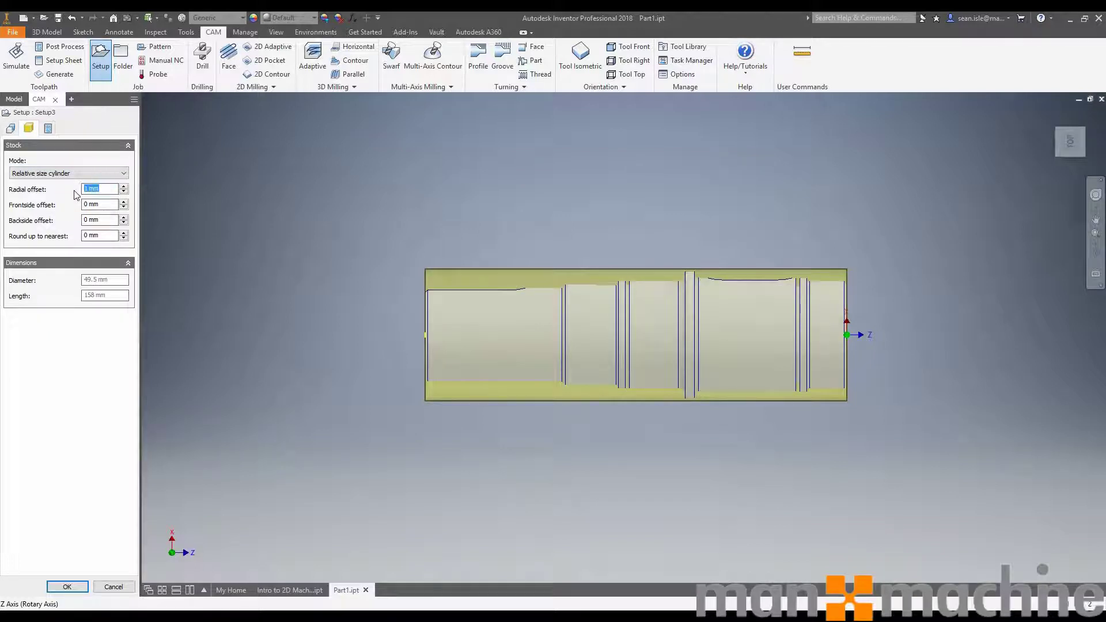
pyautogui.write('2')
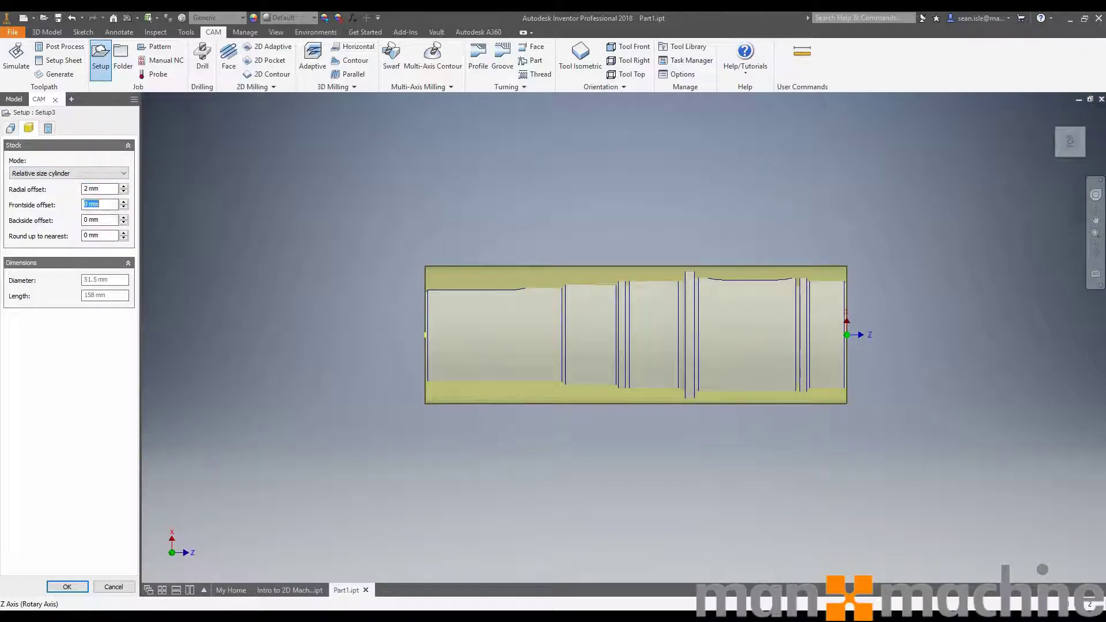
pyautogui.write('2')
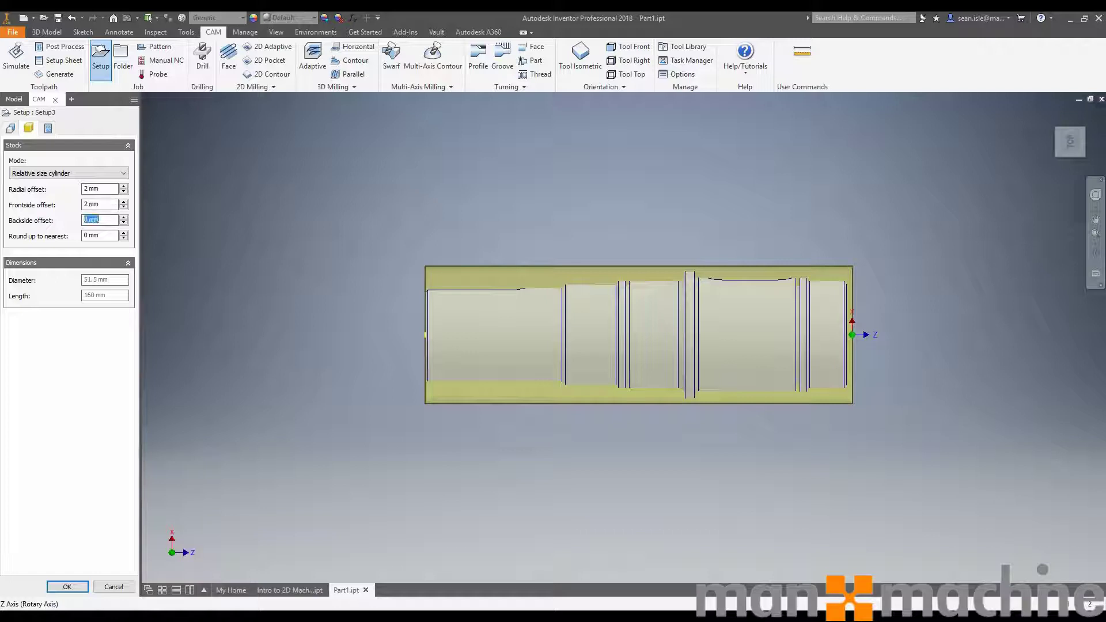
pyautogui.write('50')
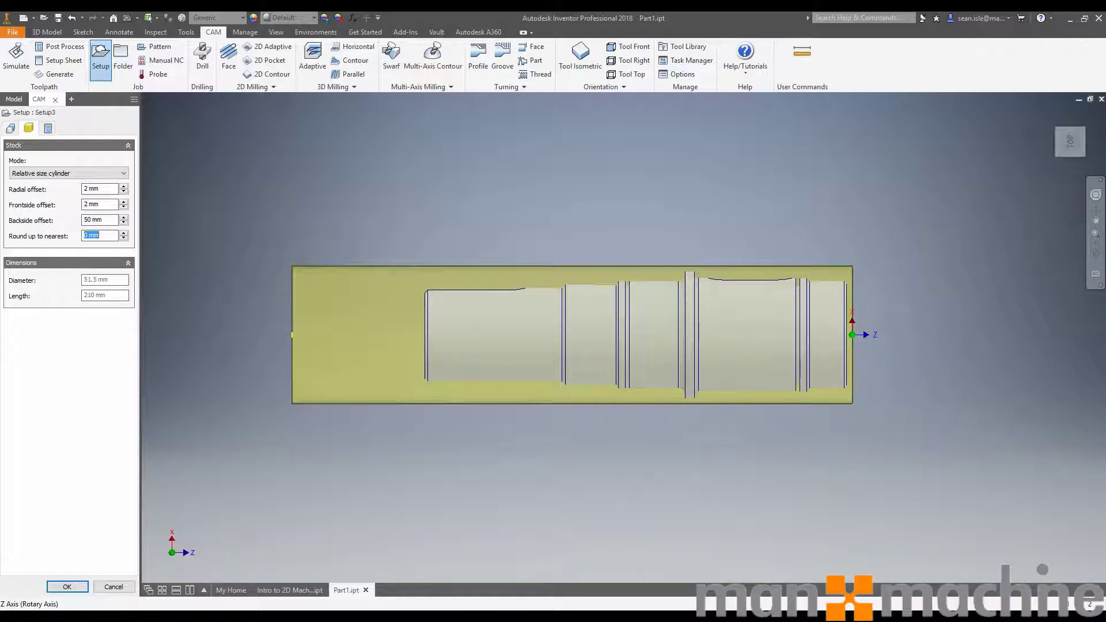
pyautogui.write('1')
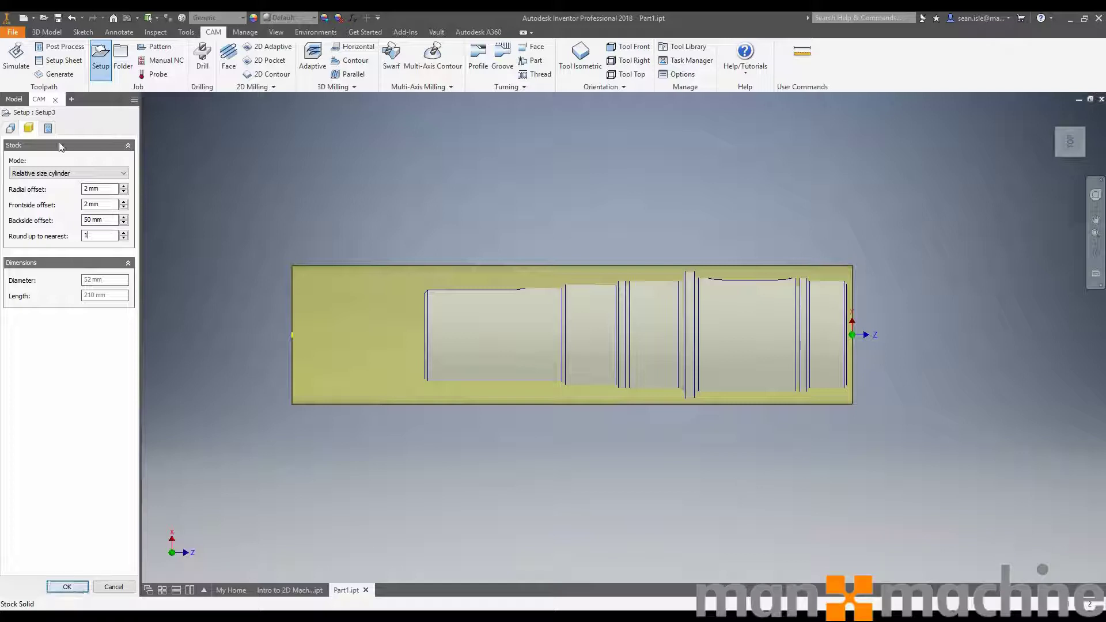
pyautogui.click(48, 127)
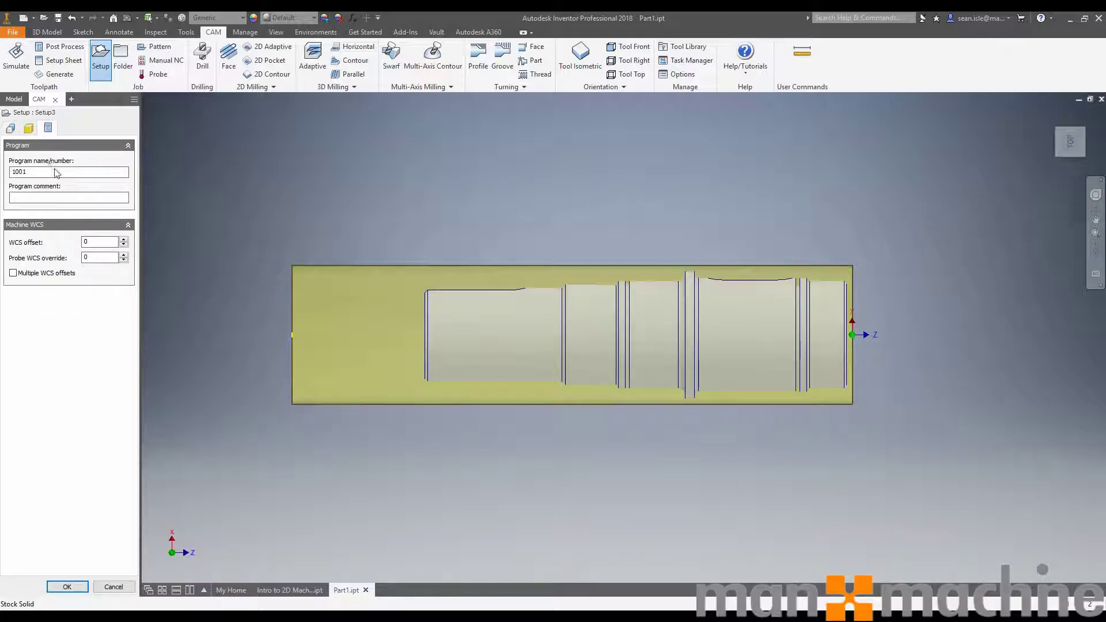
pyautogui.doubleClick(55, 172)
# Preview Setup3's stock and orient the view side-on to the shaft.
pyautogui.click(67, 587)
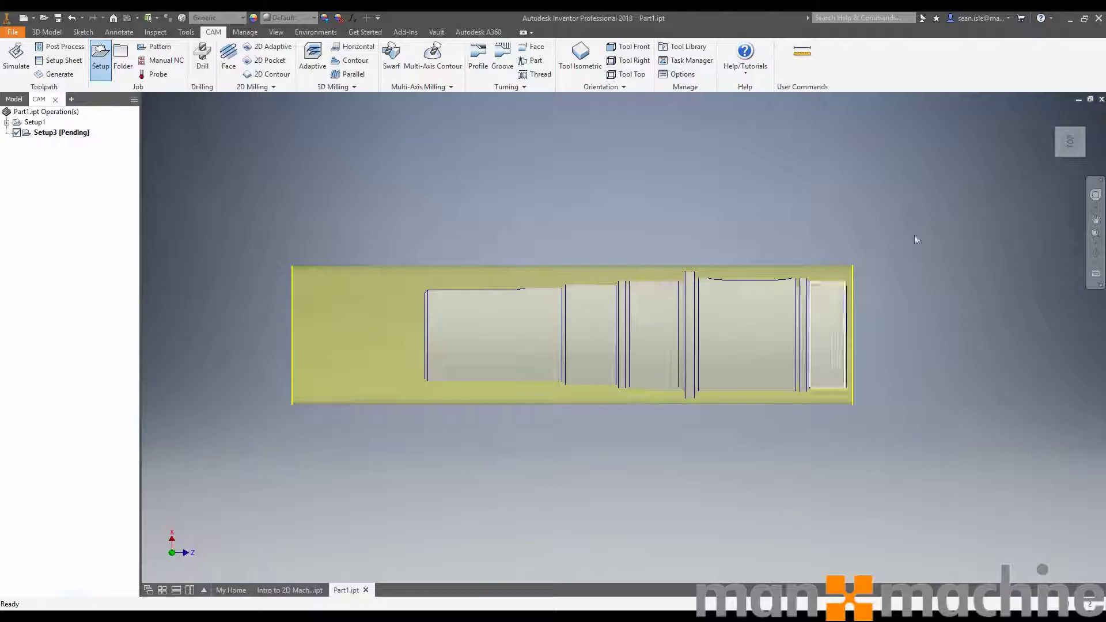
pyautogui.click(1056, 114)
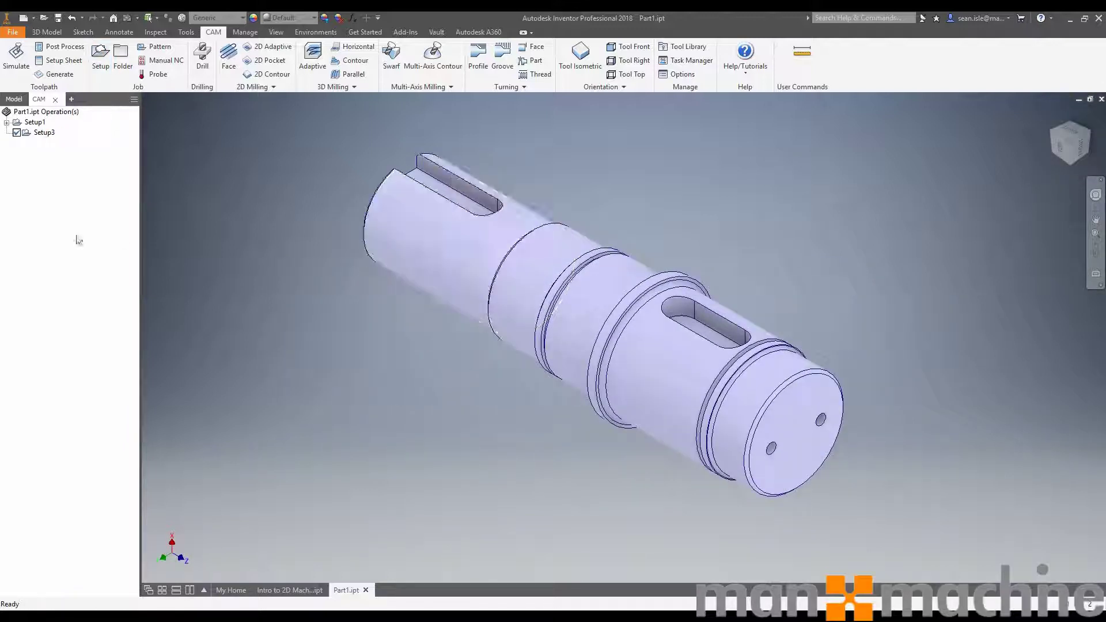
pyautogui.click(41, 133)
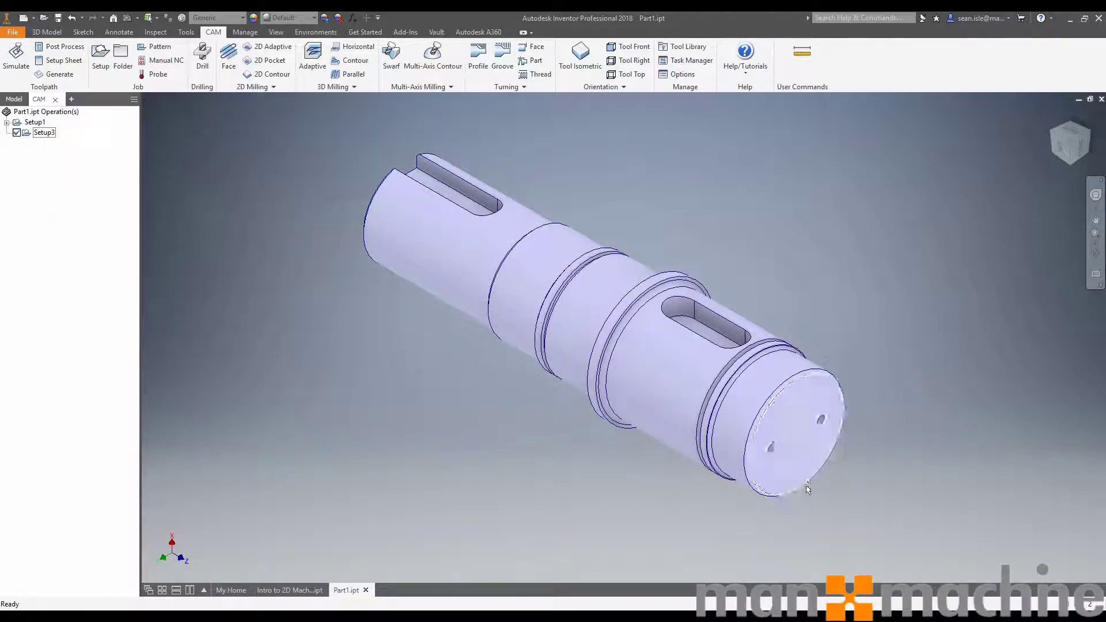
pyautogui.click(1096, 194)
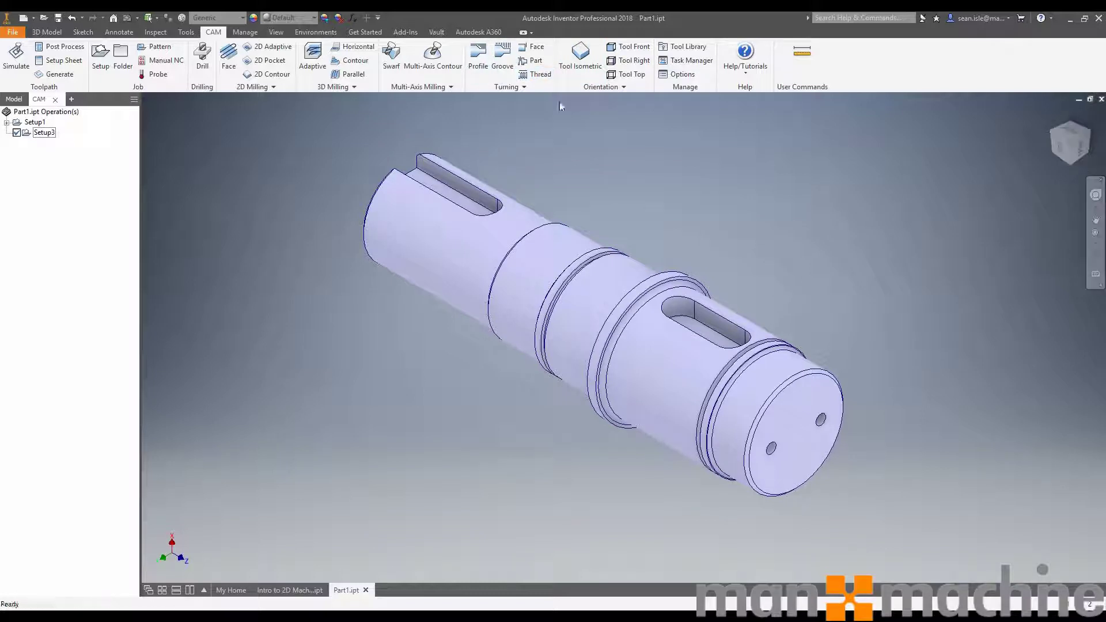
pyautogui.moveTo(570, 124); pyautogui.dragTo(589, 116)
pyautogui.click(628, 47)
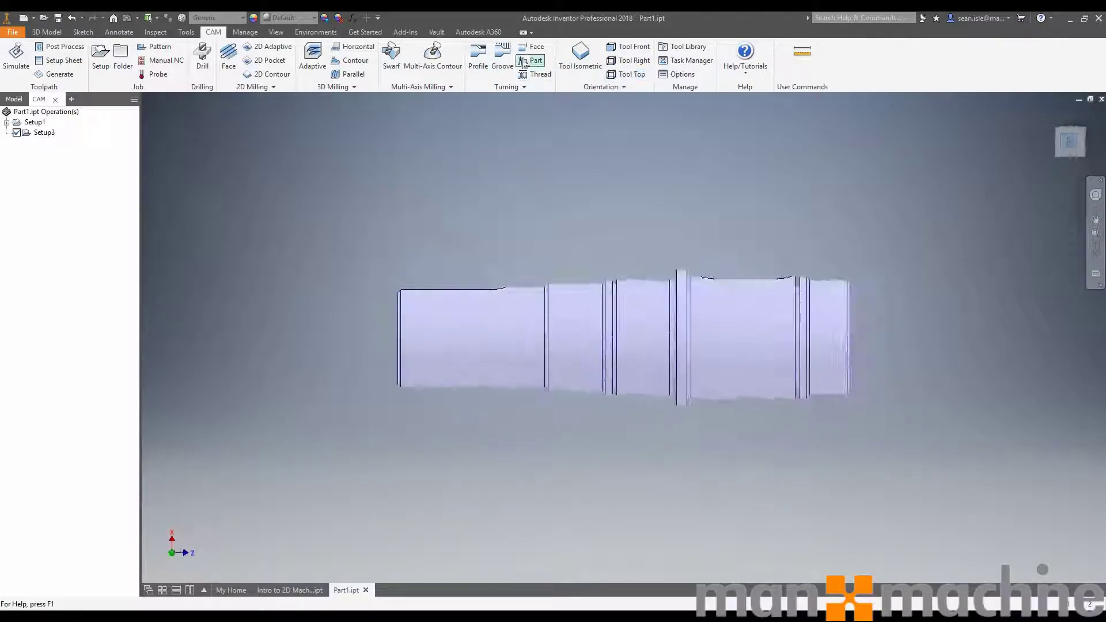
# Start a turning Face operation using tool #1, the CNMT right-hand insert.
pyautogui.click(533, 47)
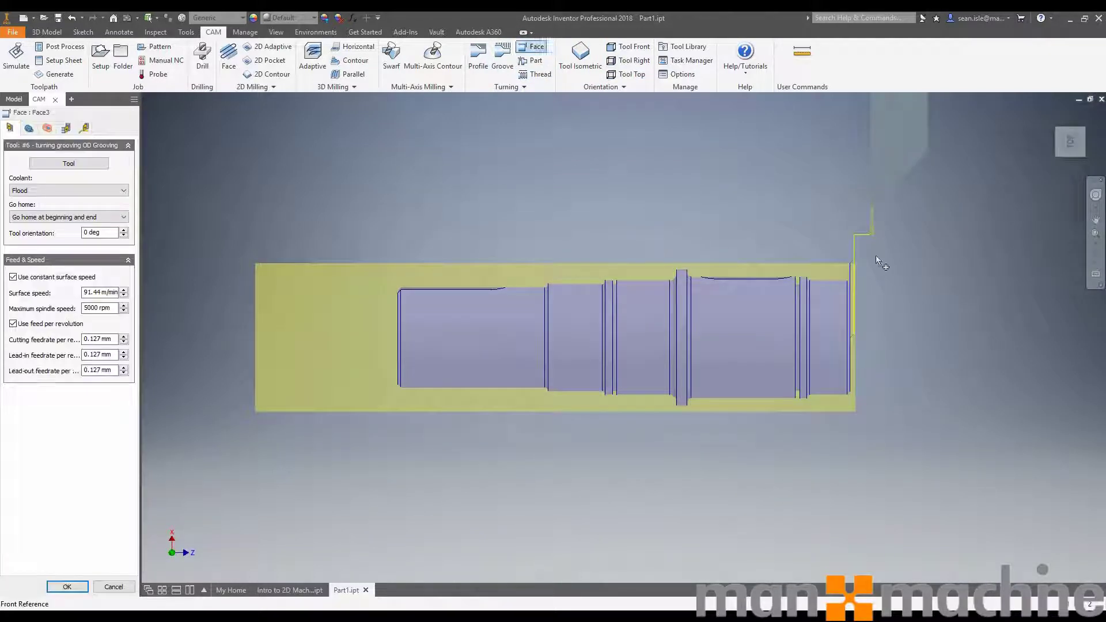
pyautogui.scroll(3, 879, 259)
pyautogui.scroll(-4, 807, 166)
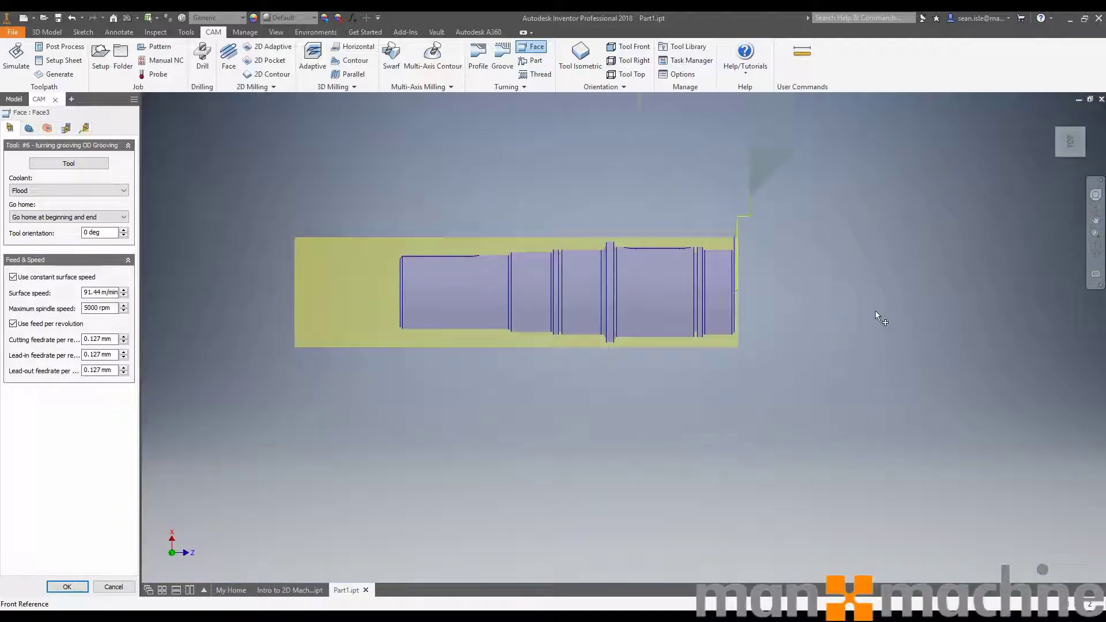
pyautogui.scroll(3, 876, 312)
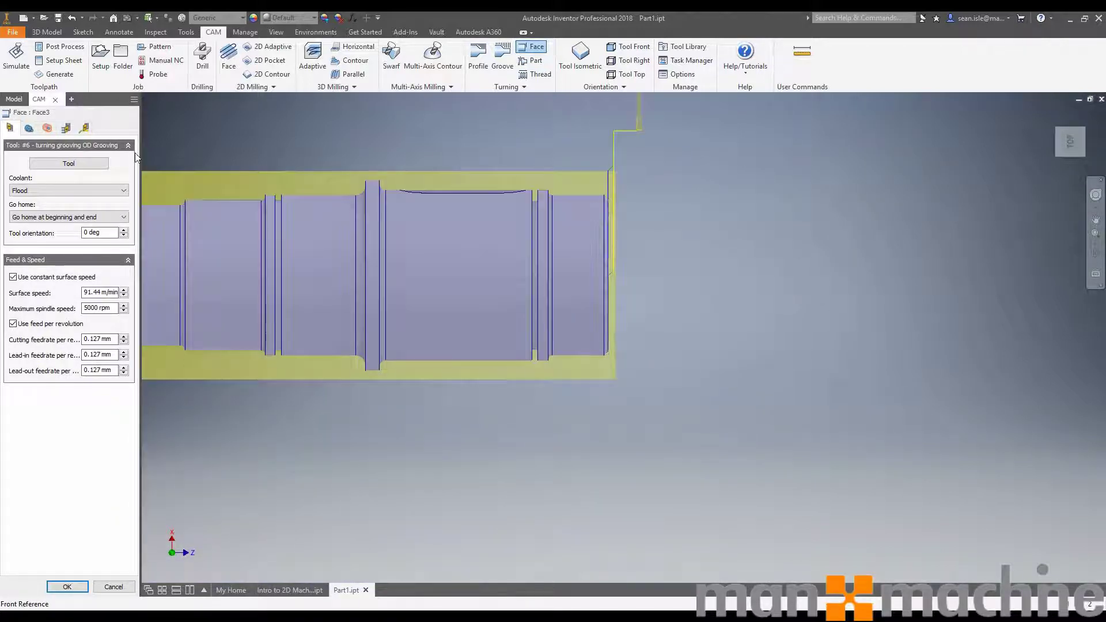
pyautogui.click(71, 164)
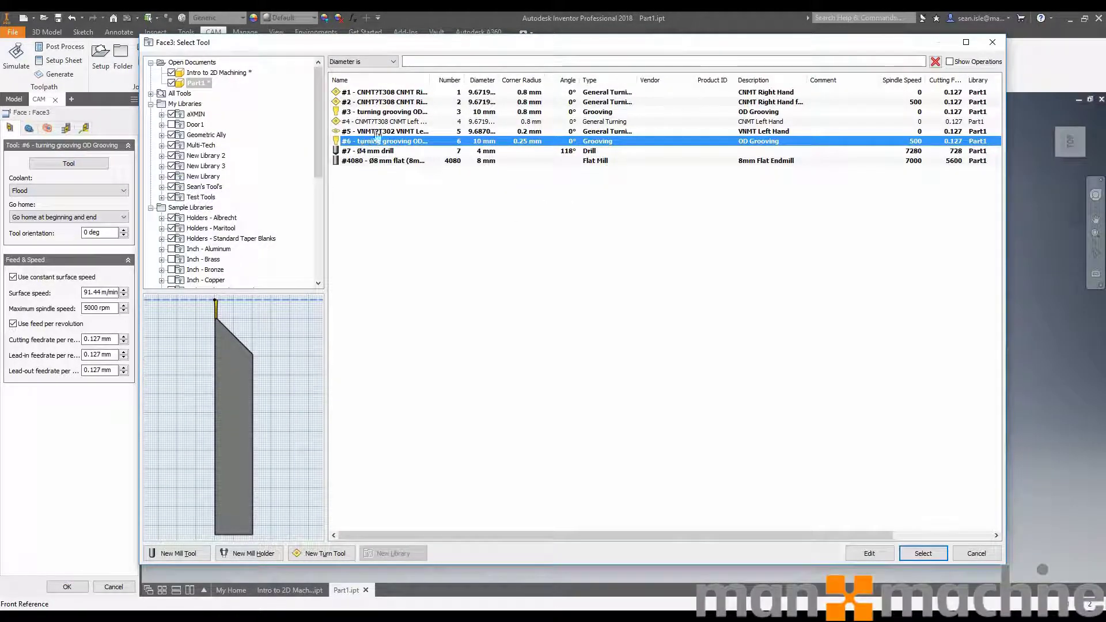
pyautogui.click(424, 93)
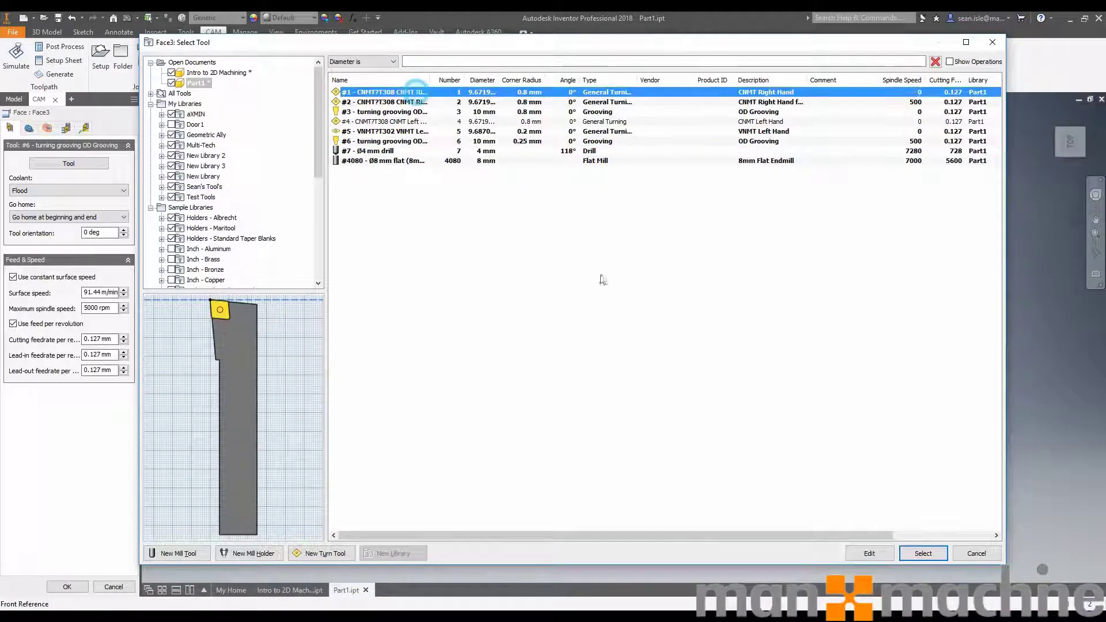
pyautogui.click(921, 553)
pyautogui.scroll(-2, 667, 420)
pyautogui.scroll(5, 697, 353)
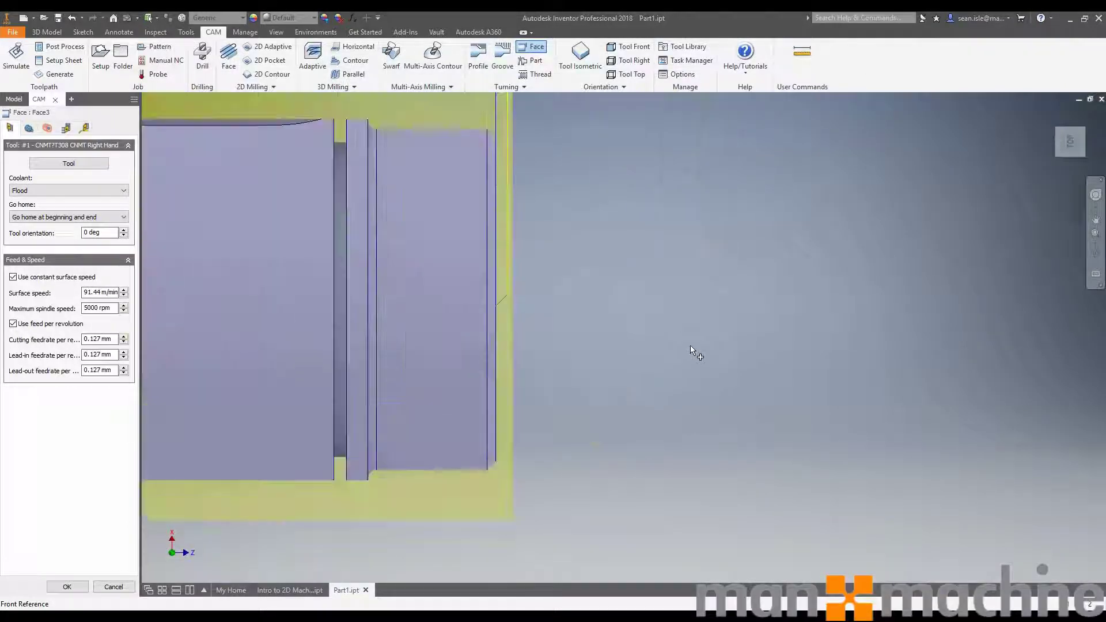
pyautogui.scroll(-3, 569, 276)
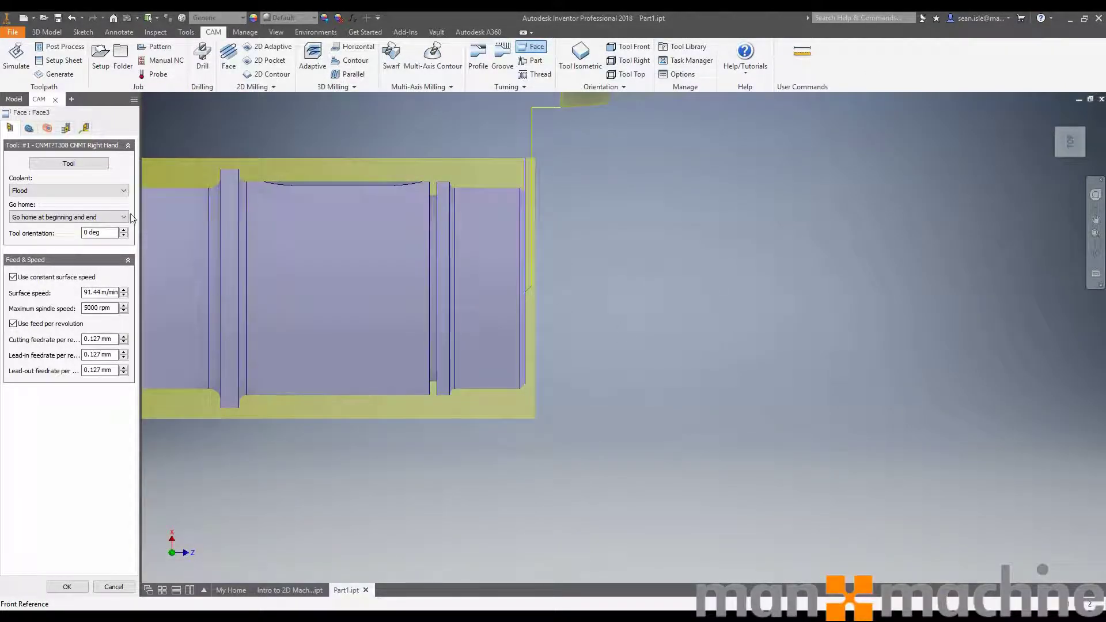
# Enable multiple facing passes and finishing passes with a 0.2 mm finishing stepover.
pyautogui.click(66, 128)
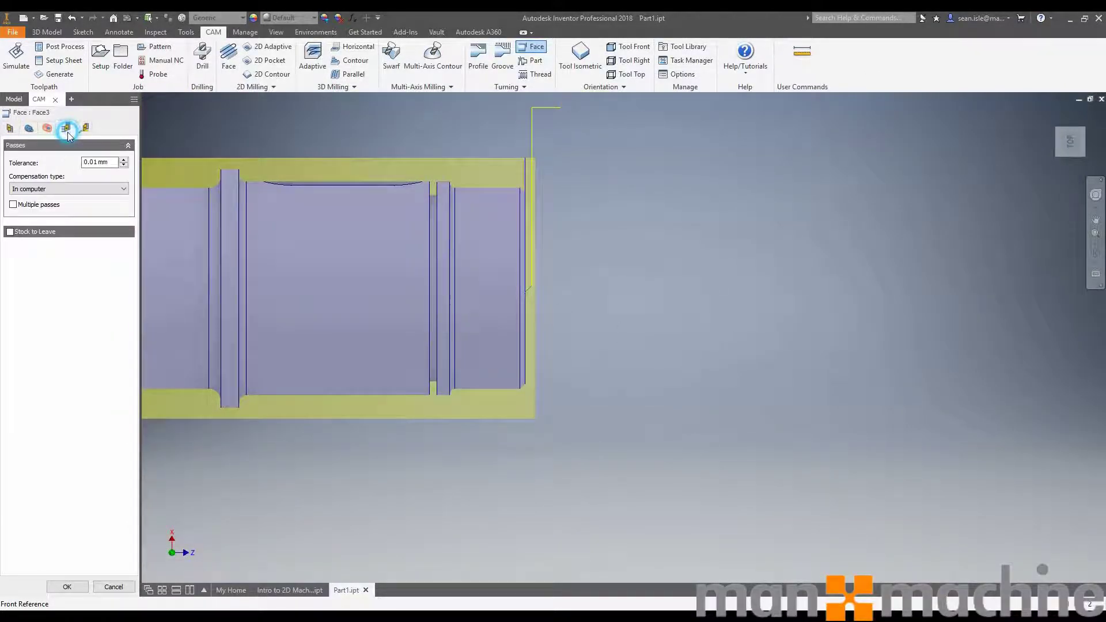
pyautogui.click(13, 204)
pyautogui.click(26, 252)
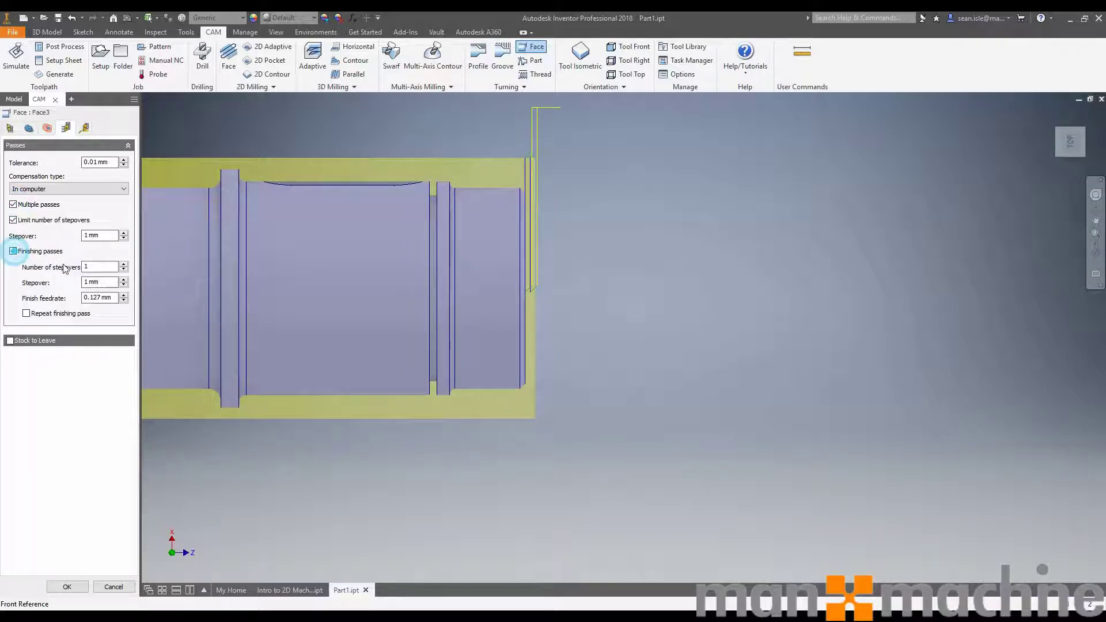
pyautogui.click(99, 282)
pyautogui.write('0.2')
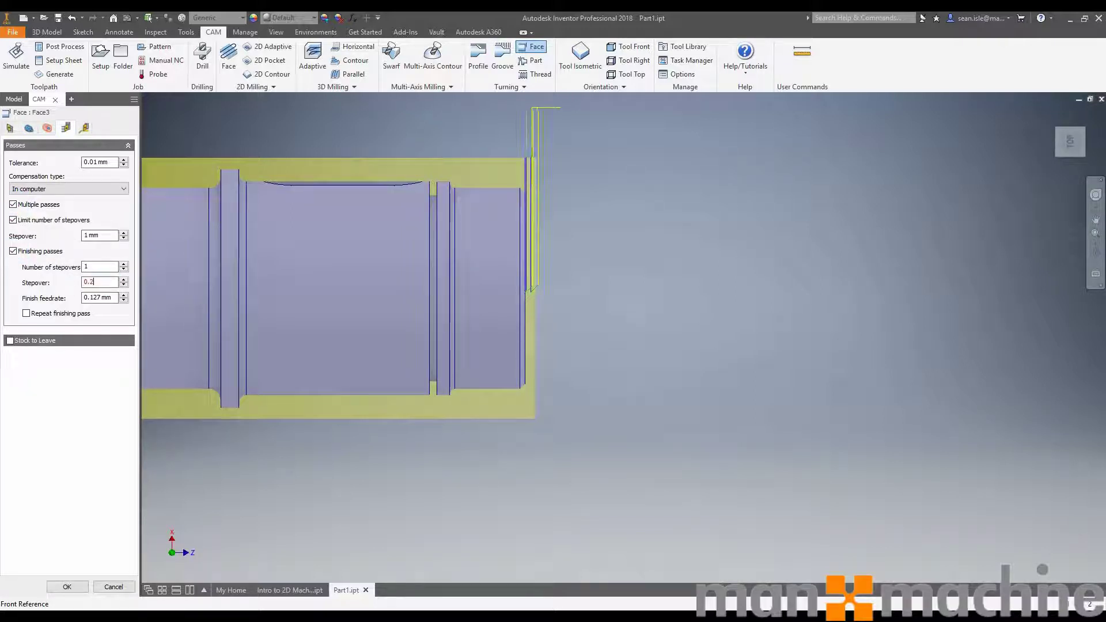
# Accept Face3 and inspect its facing toolpath against Setup3's stock at the shaft's front end.
pyautogui.click(68, 586)
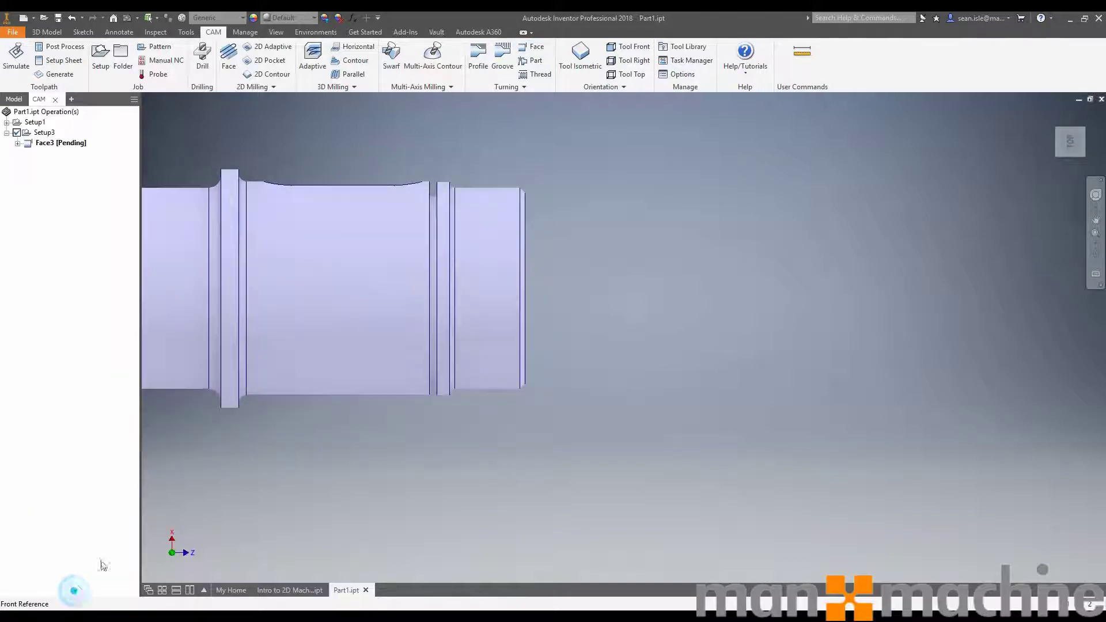
pyautogui.click(40, 144)
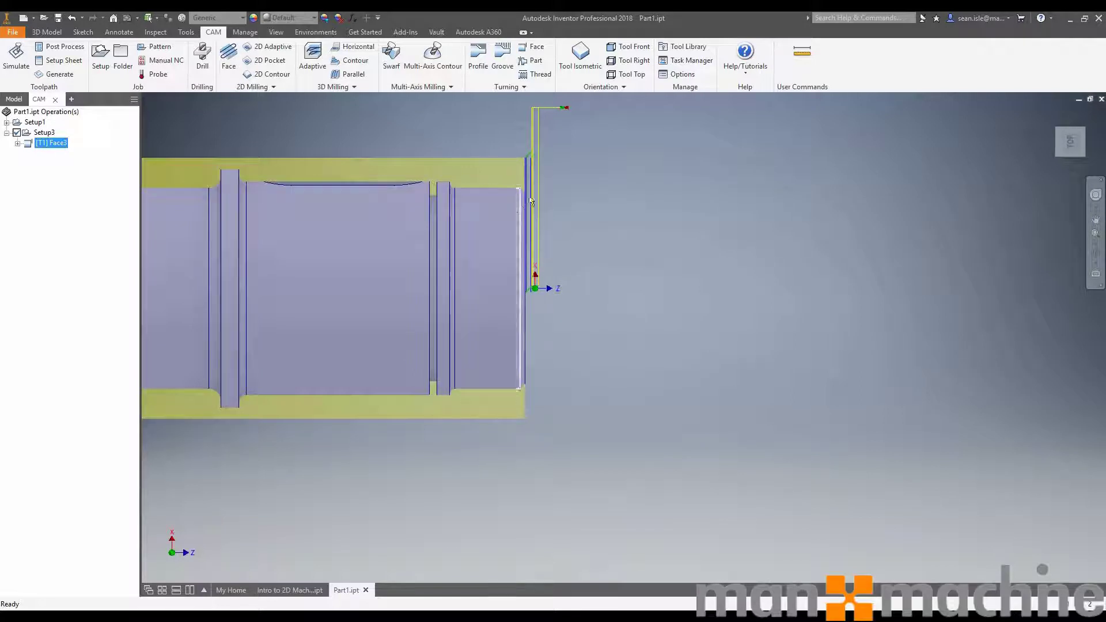
pyautogui.scroll(-2, 527, 190)
pyautogui.click(44, 132)
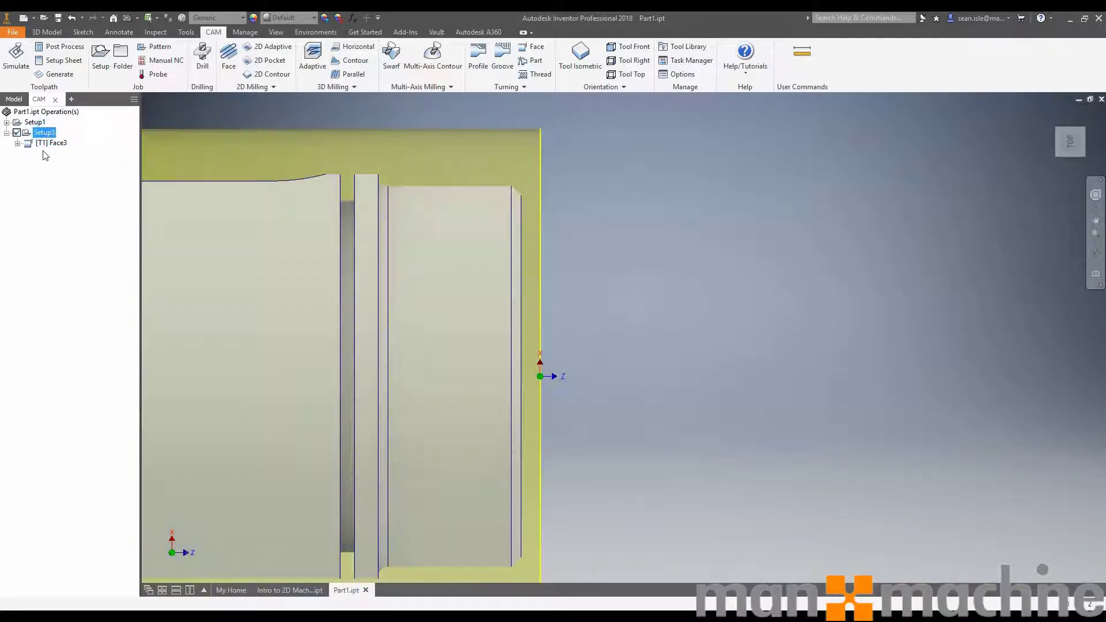
pyautogui.click(42, 145)
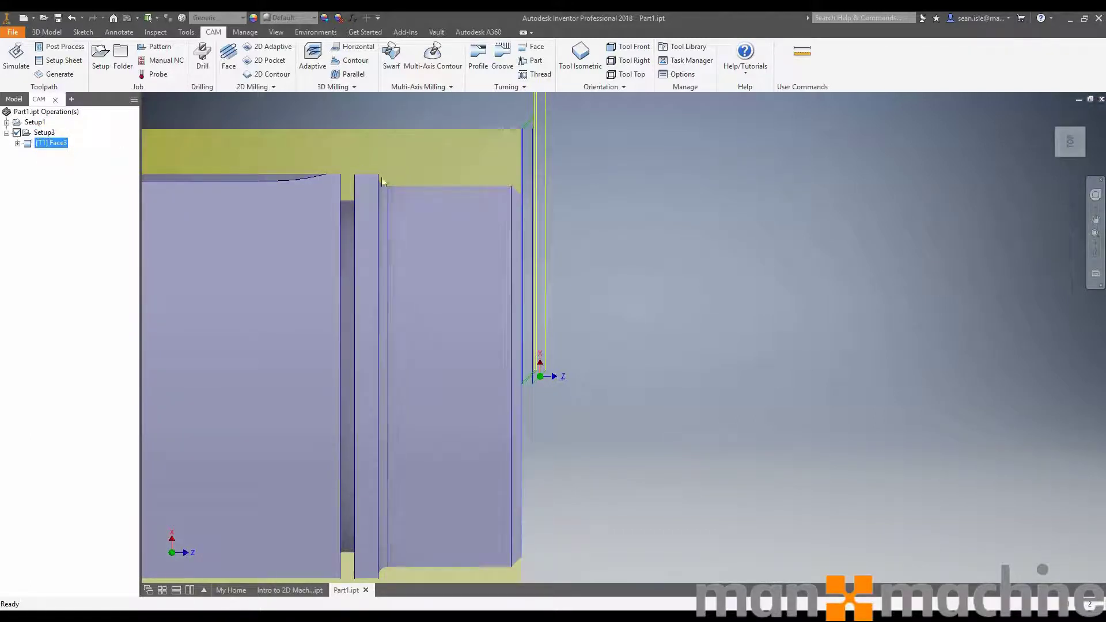
pyautogui.scroll(-4, 820, 283)
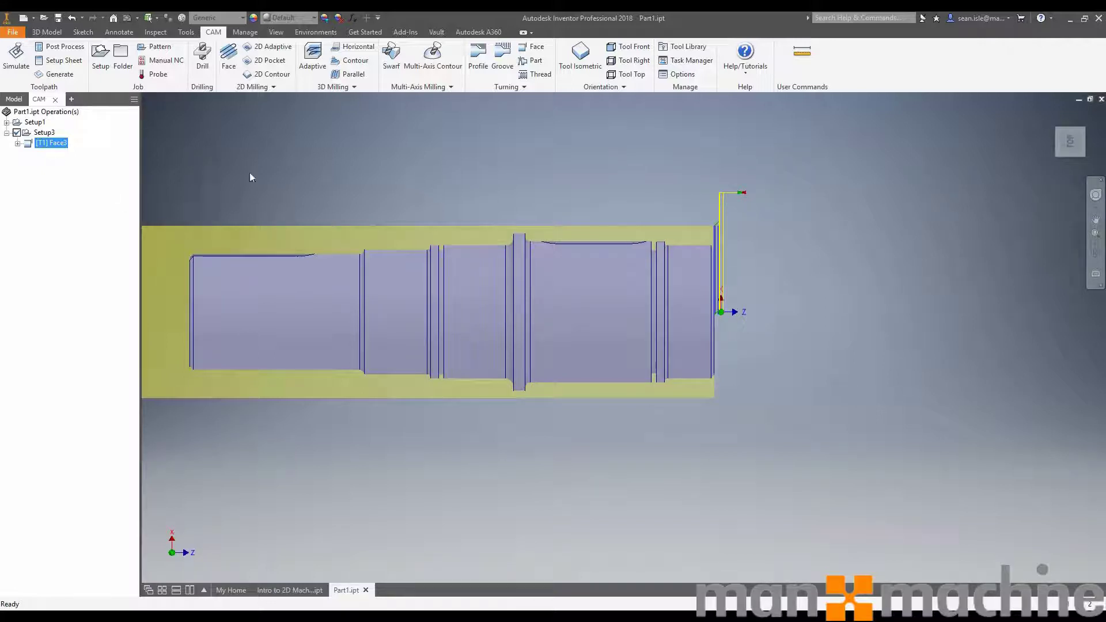
# Start a Profile turning operation with Grooving set to Don't allow grooving.
pyautogui.click(477, 64)
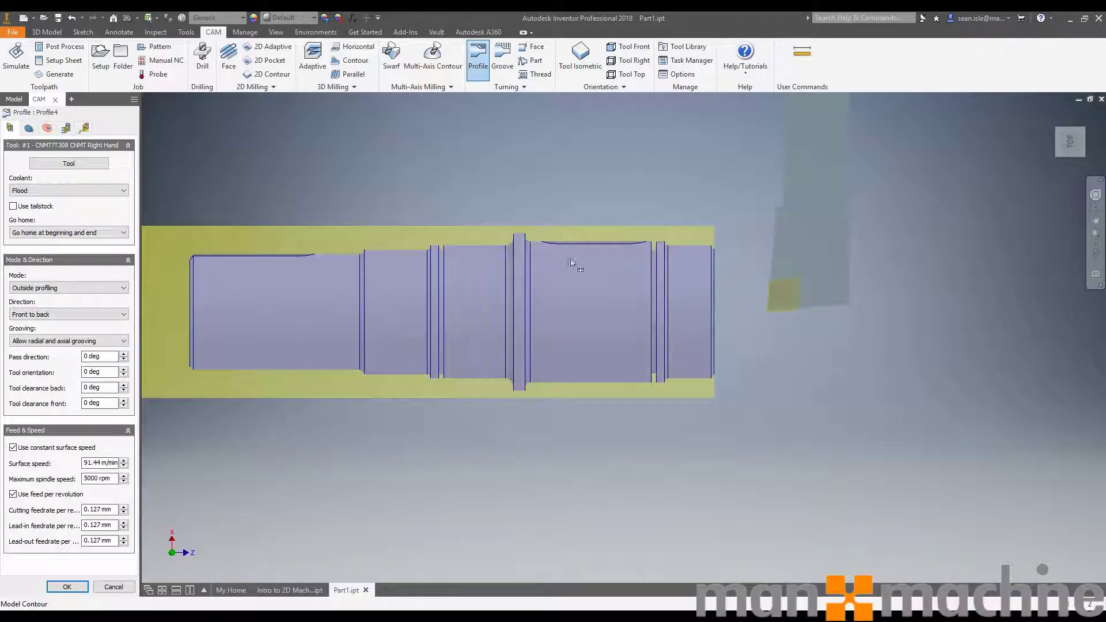
pyautogui.click(607, 249)
pyautogui.click(51, 341)
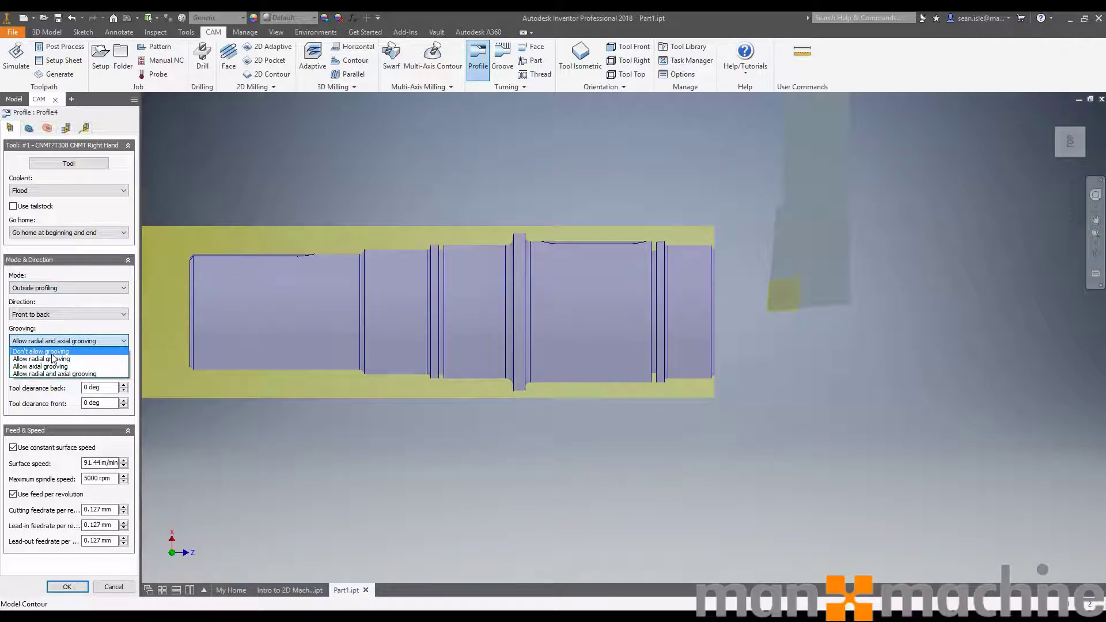
pyautogui.click(51, 353)
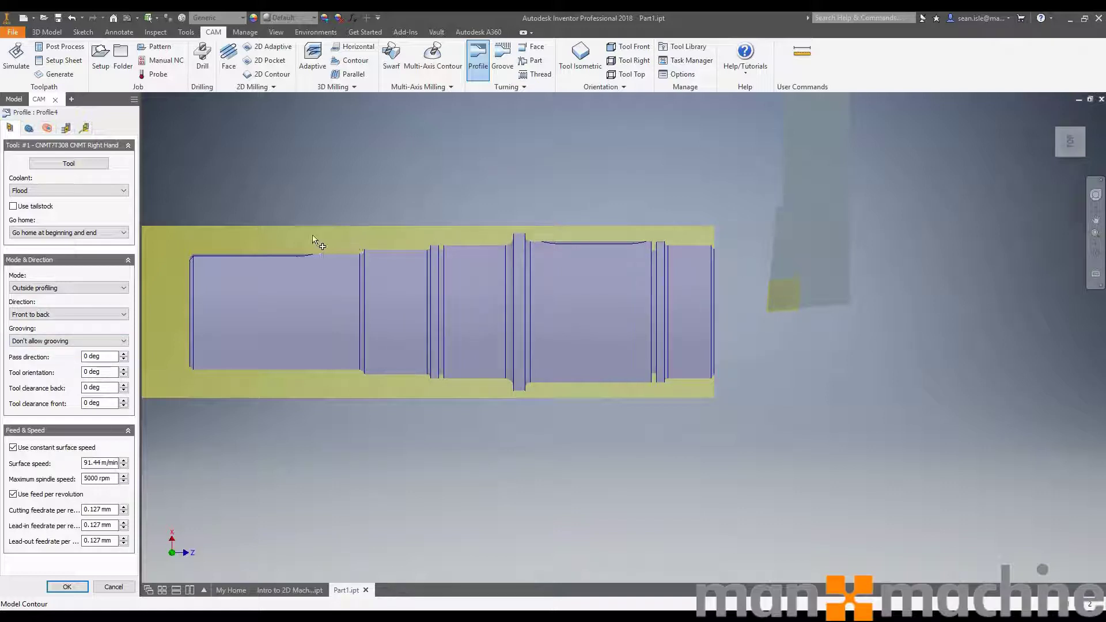
# Set Profile4's back offset to 45 mm and its front boundary to Model front.
pyautogui.click(29, 129)
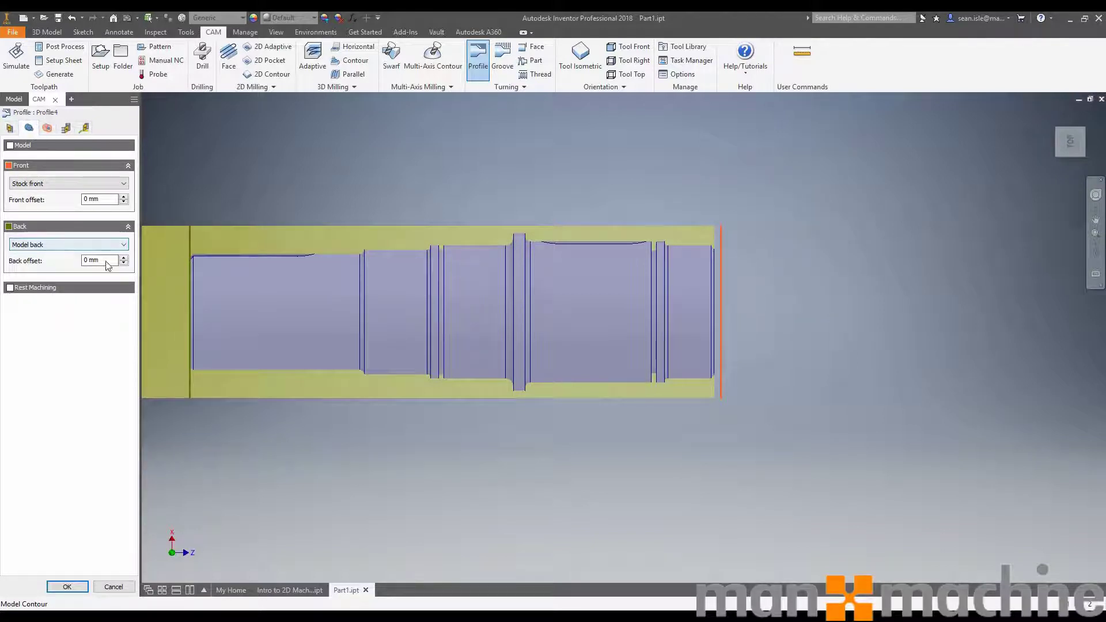
pyautogui.tripleClick(93, 260)
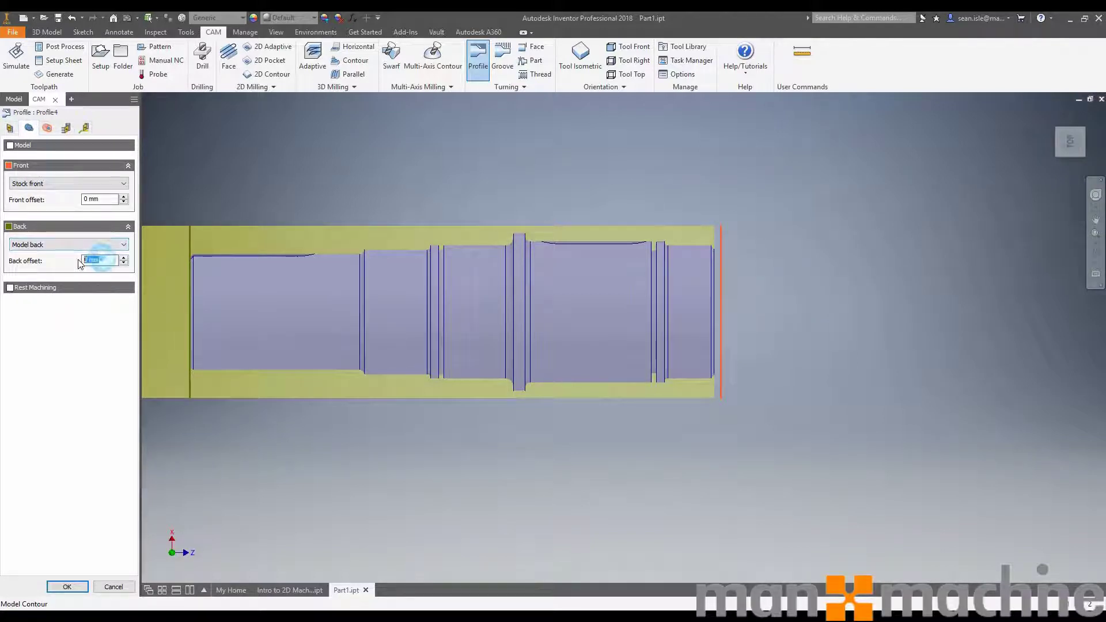
pyautogui.write('45')
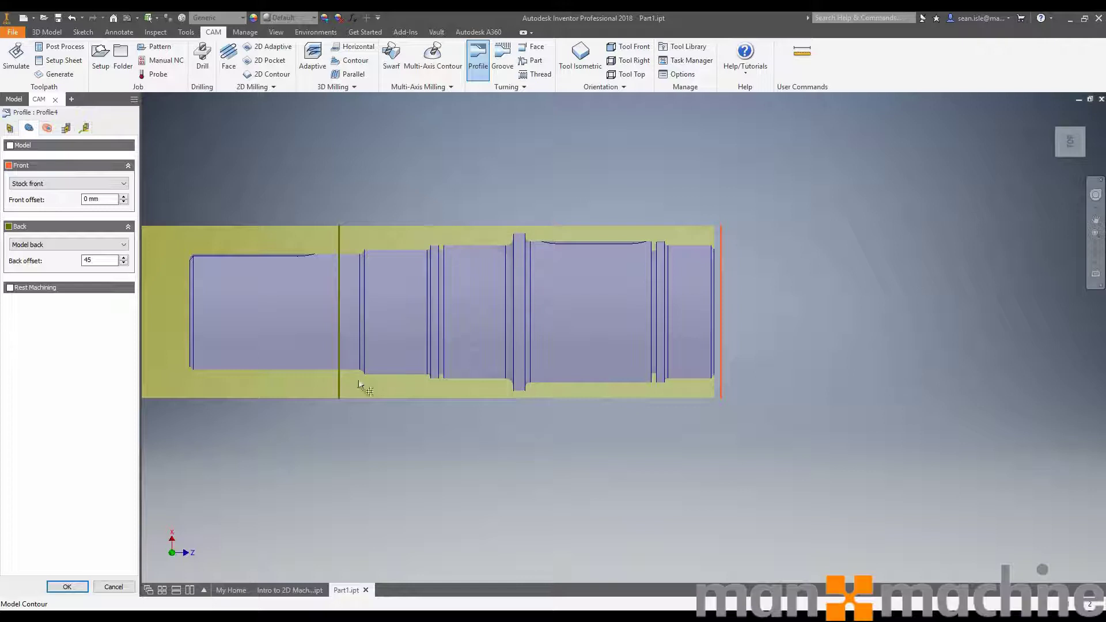
pyautogui.click(99, 185)
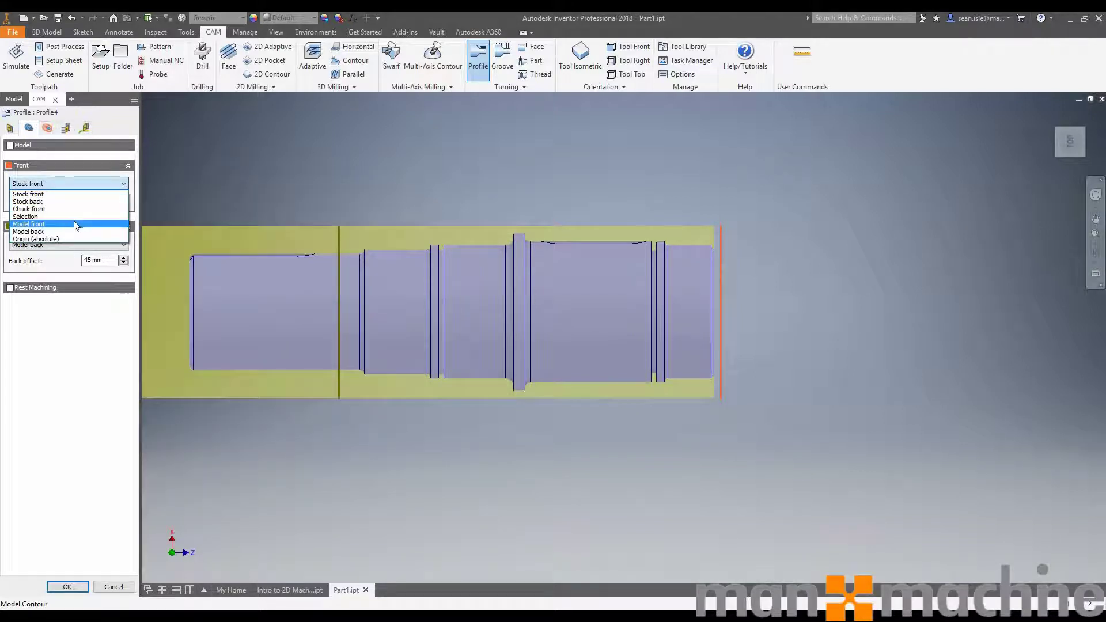
pyautogui.click(76, 224)
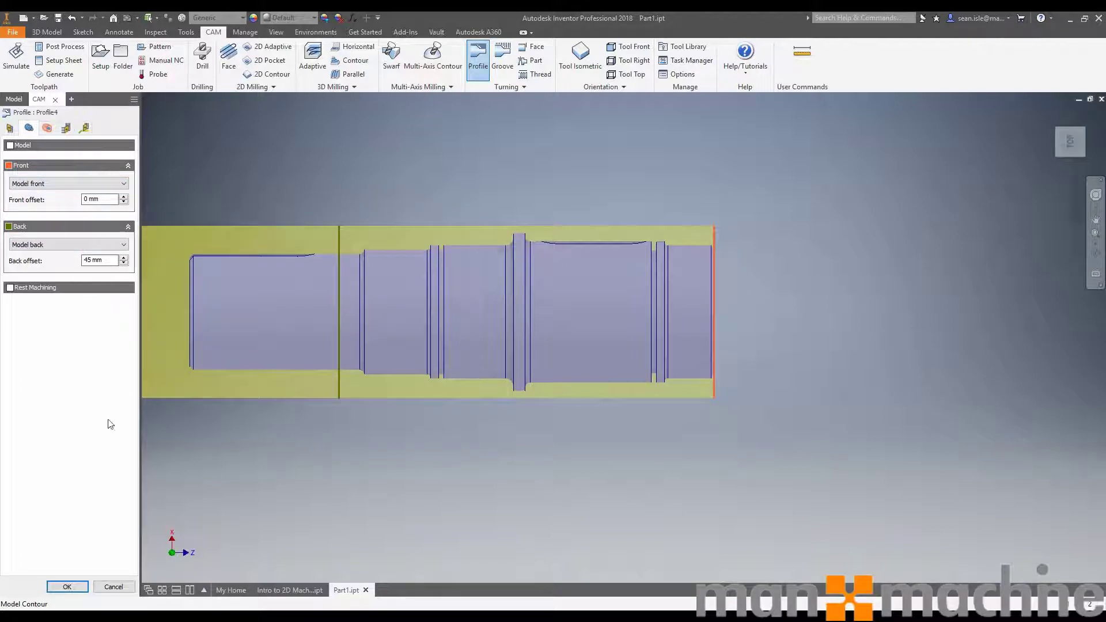
# Accept Profile4 and review its roughing toolpath along the shaft's outer diameter.
pyautogui.click(12, 128)
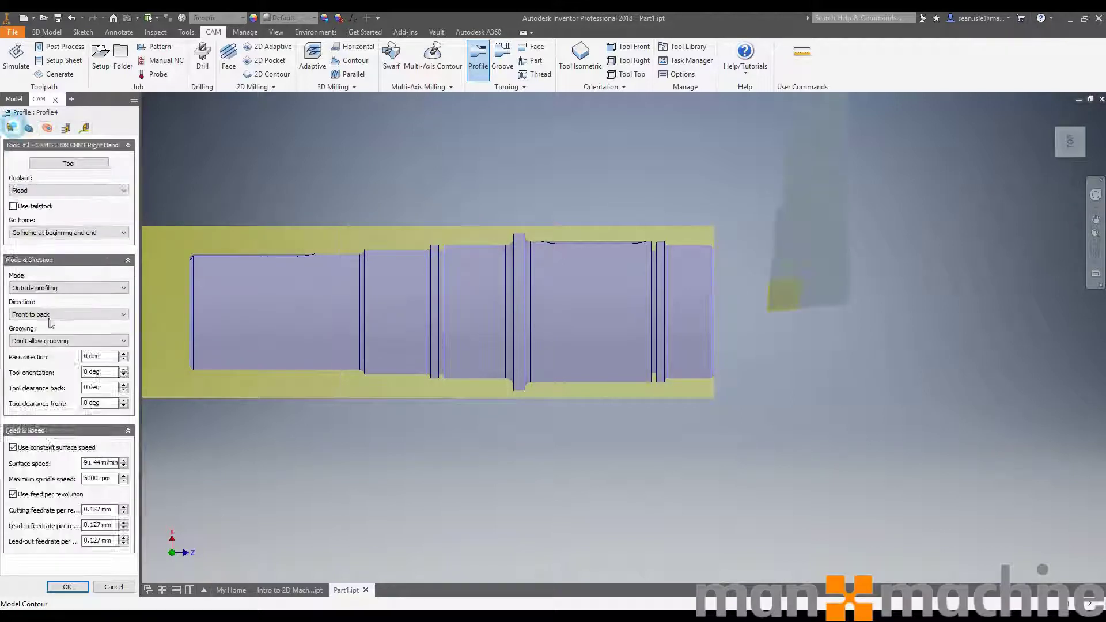
pyautogui.click(67, 586)
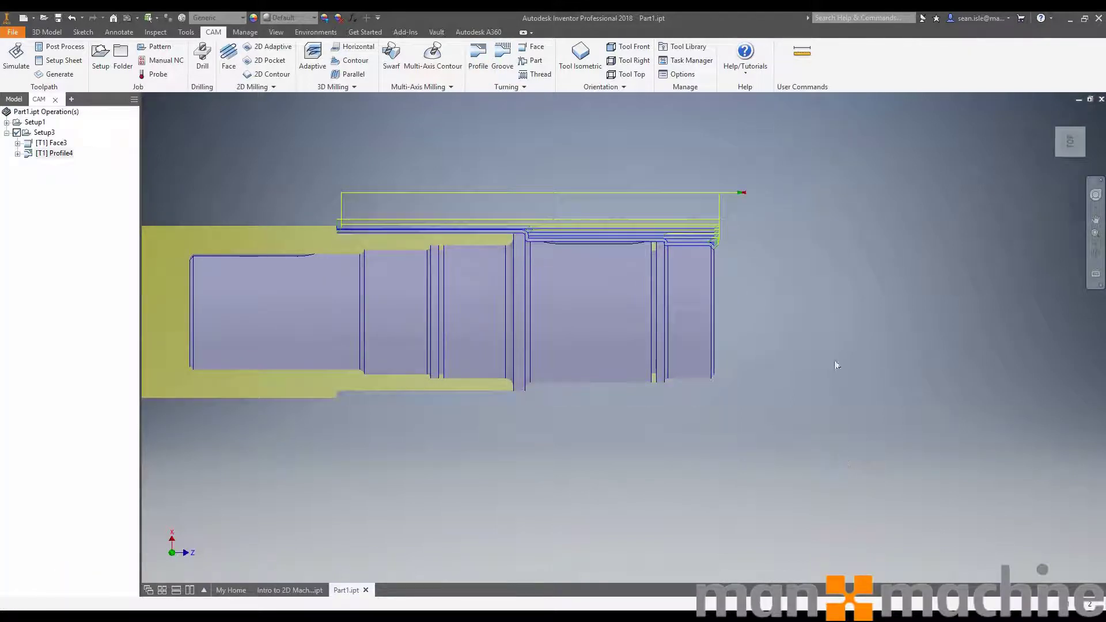
pyautogui.scroll(-5, 562, 243)
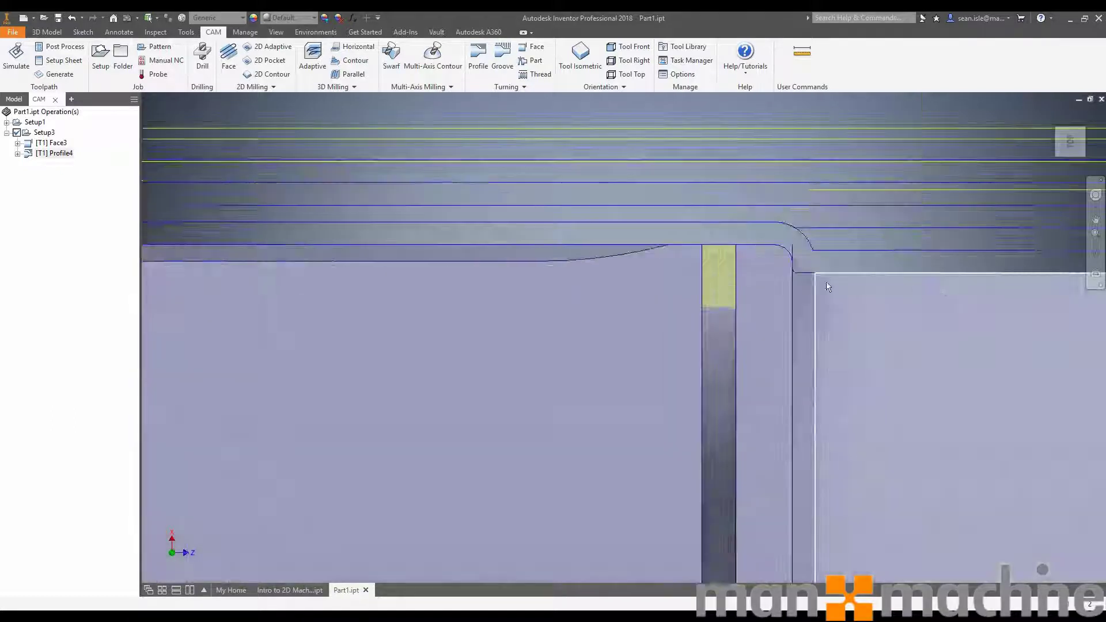
pyautogui.scroll(2, 963, 296)
pyautogui.scroll(3, 804, 293)
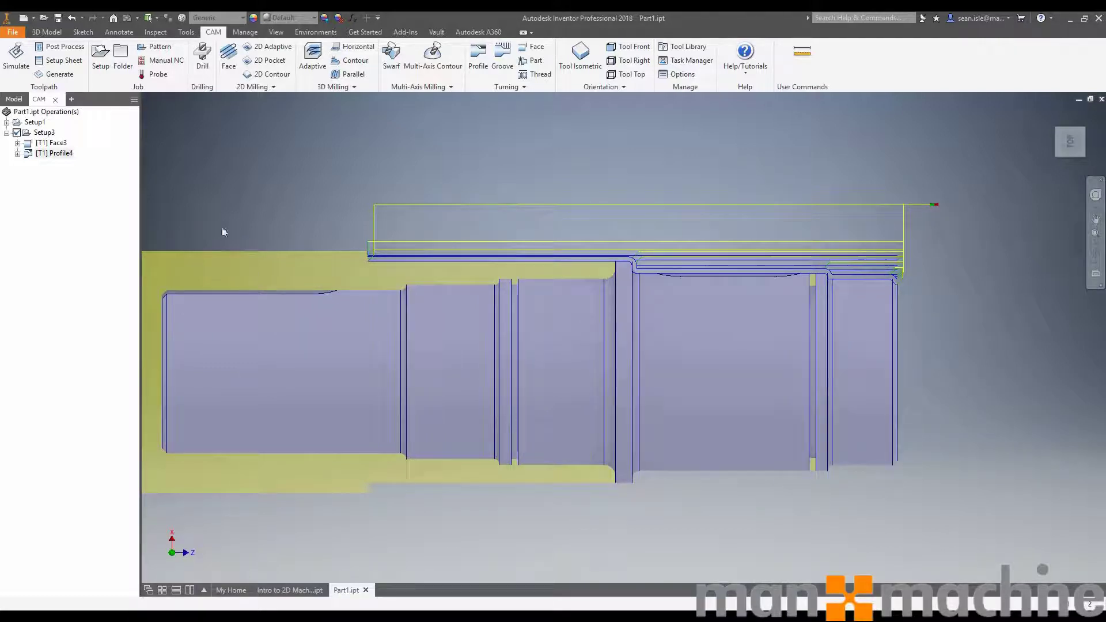
# Edit Profile4 for roughing passes only, leaving 0.1 mm stock, and regenerate its toolpath.
pyautogui.rightClick(46, 153)
pyautogui.click(65, 170)
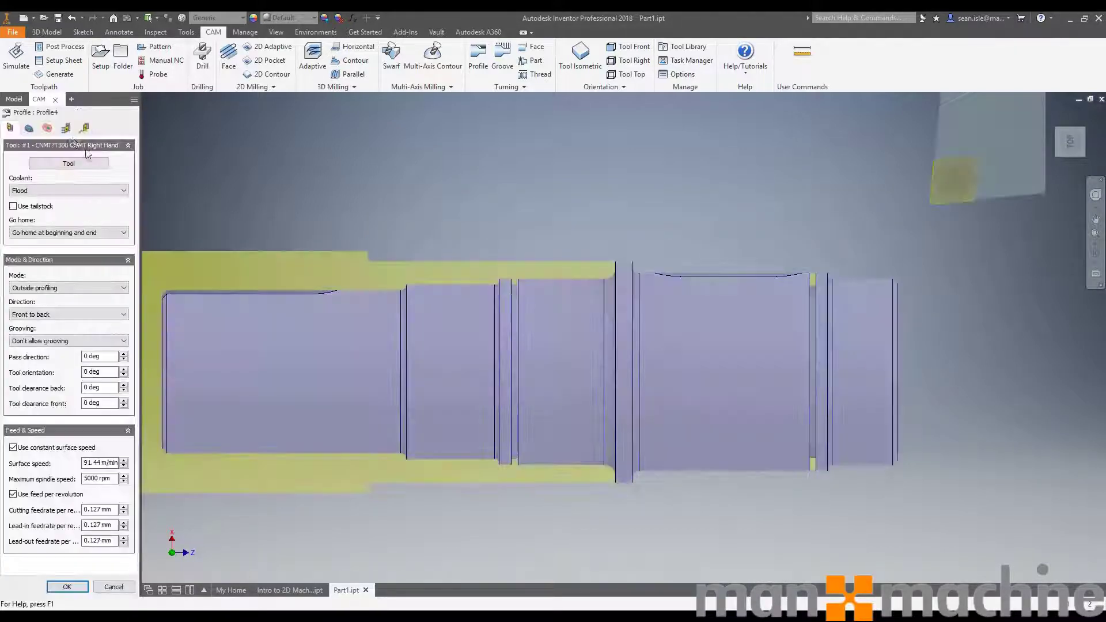
pyautogui.click(66, 128)
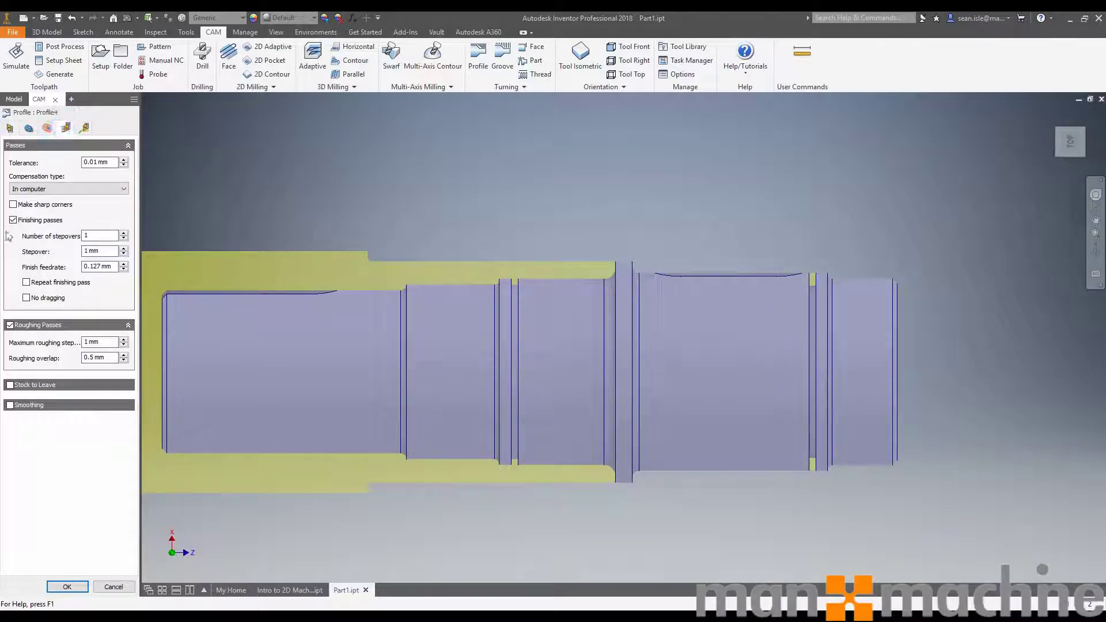
pyautogui.click(9, 236)
pyautogui.click(10, 296)
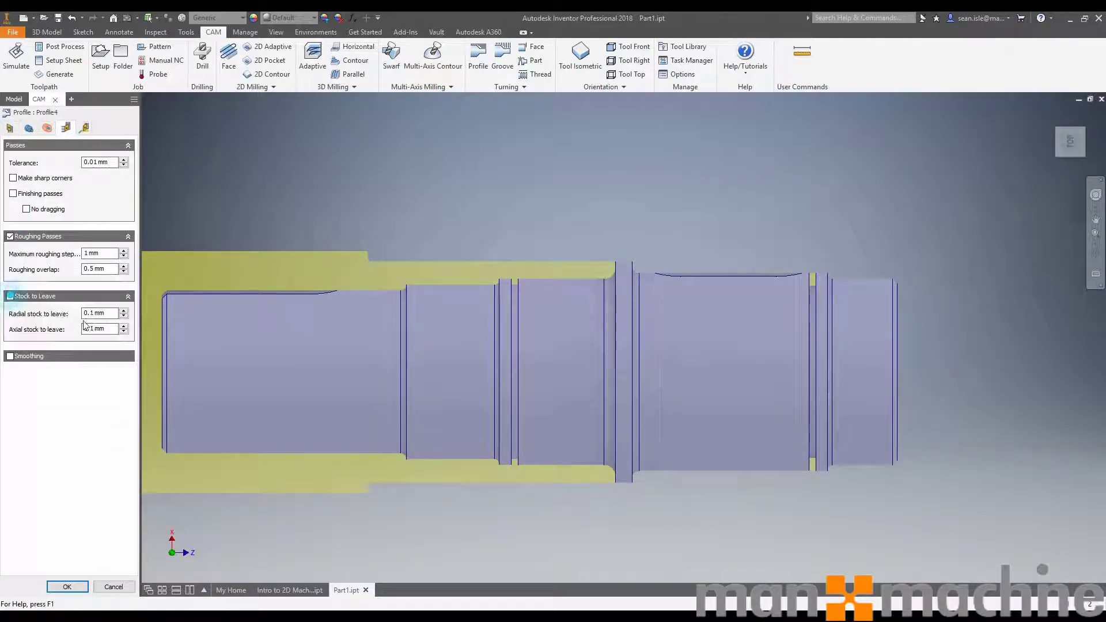
pyautogui.click(67, 586)
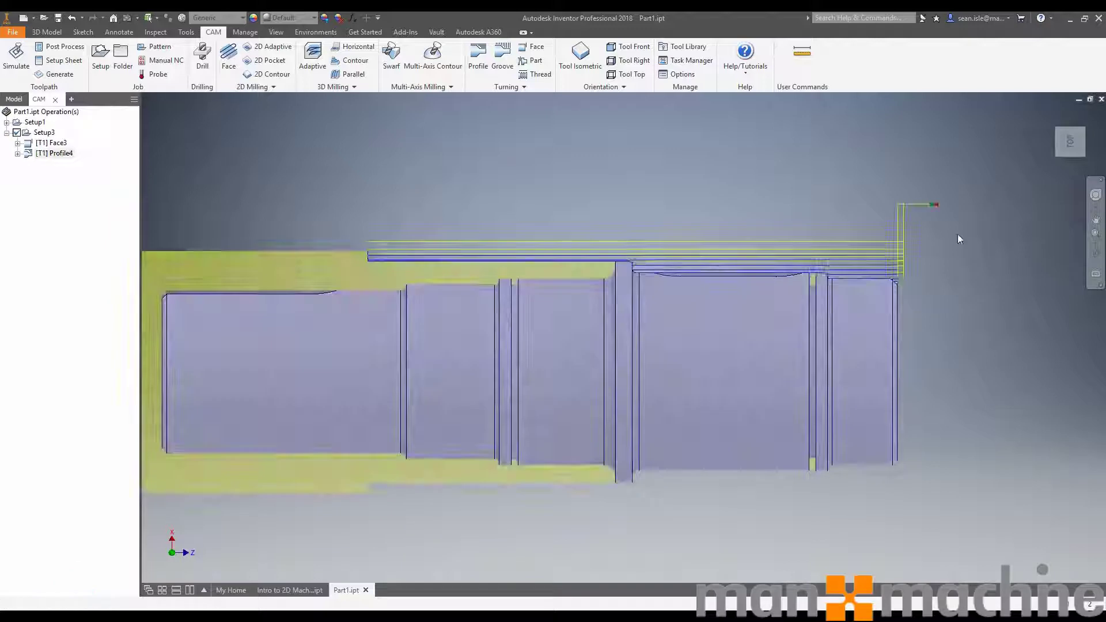
pyautogui.scroll(8, 928, 240)
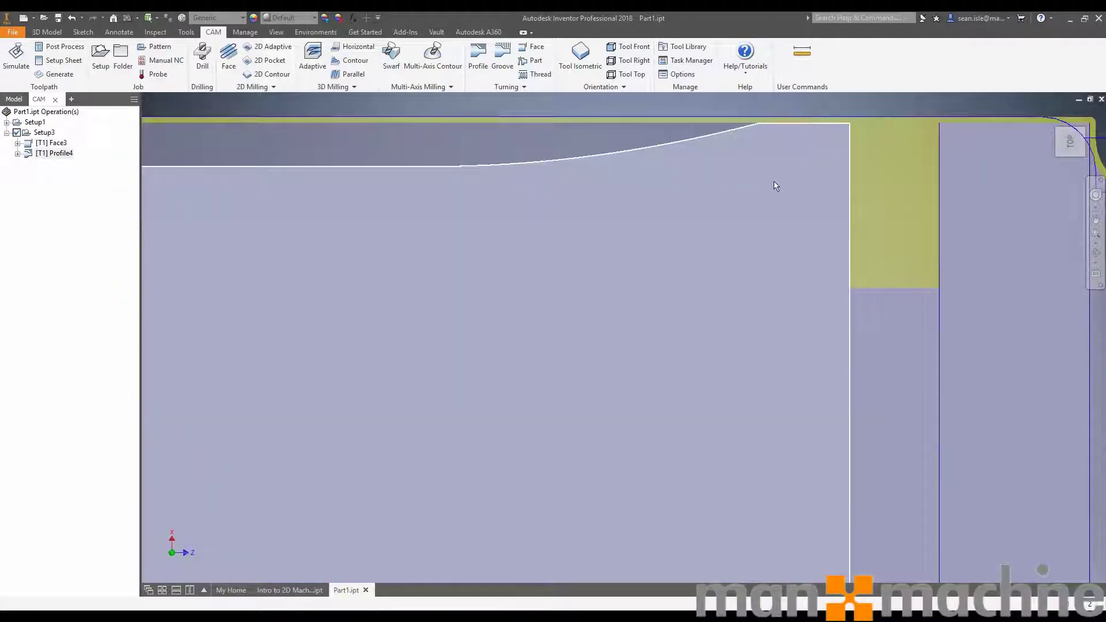
pyautogui.scroll(-6, 773, 185)
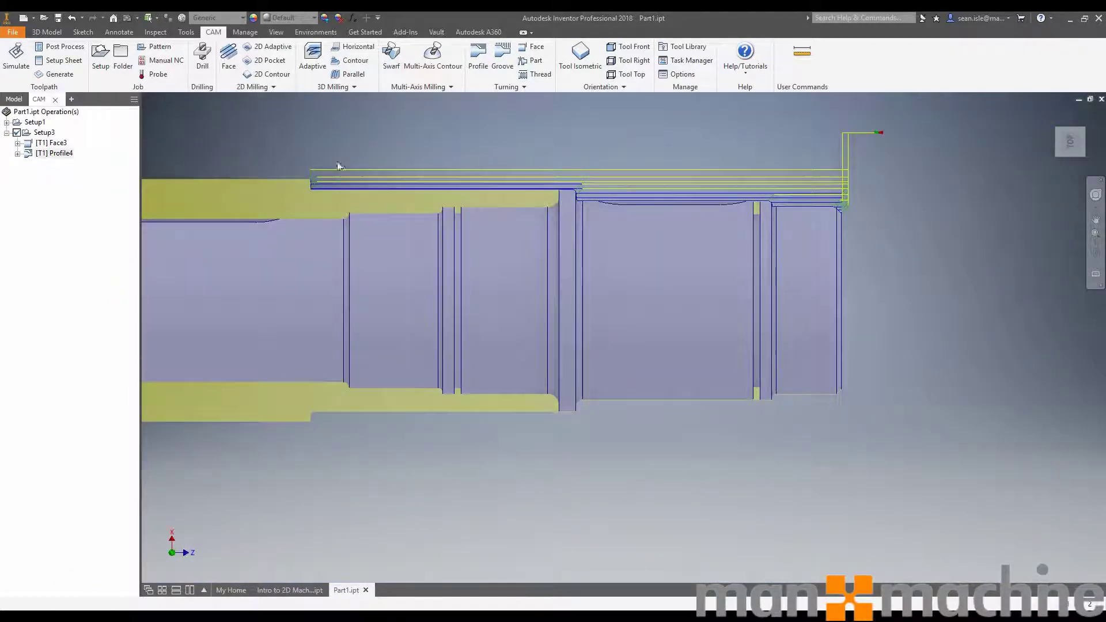
# Derive a new turning profile from Profile4 using tool #2, the CNMT right-hand finishing insert.
pyautogui.rightClick(53, 155)
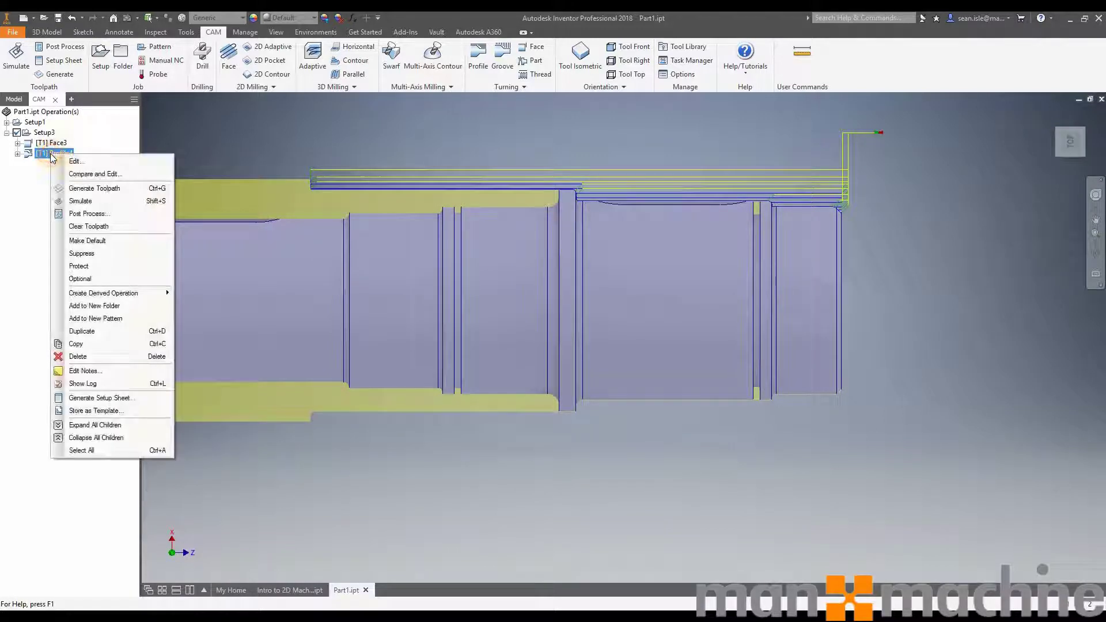
pyautogui.moveTo(106, 295)
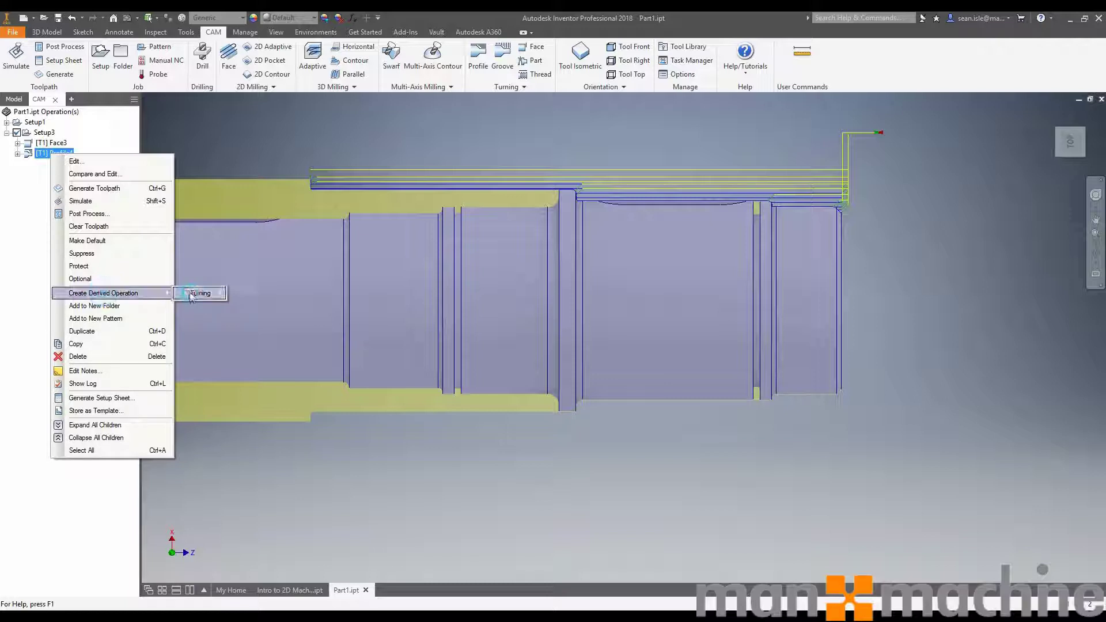
pyautogui.moveTo(192, 295)
pyautogui.click(247, 293)
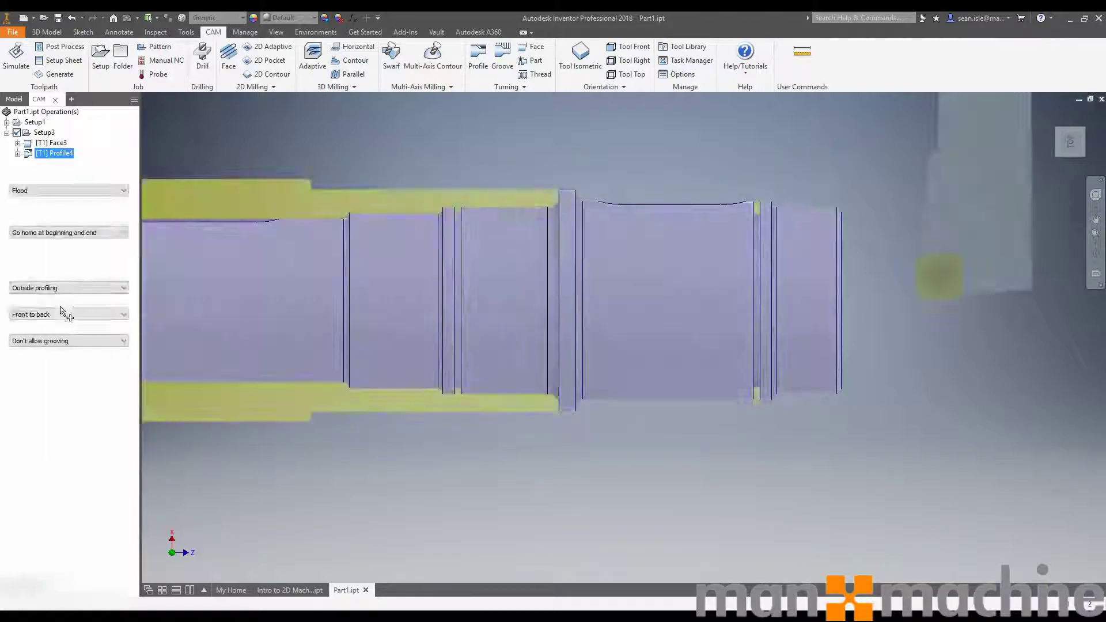
pyautogui.click(69, 163)
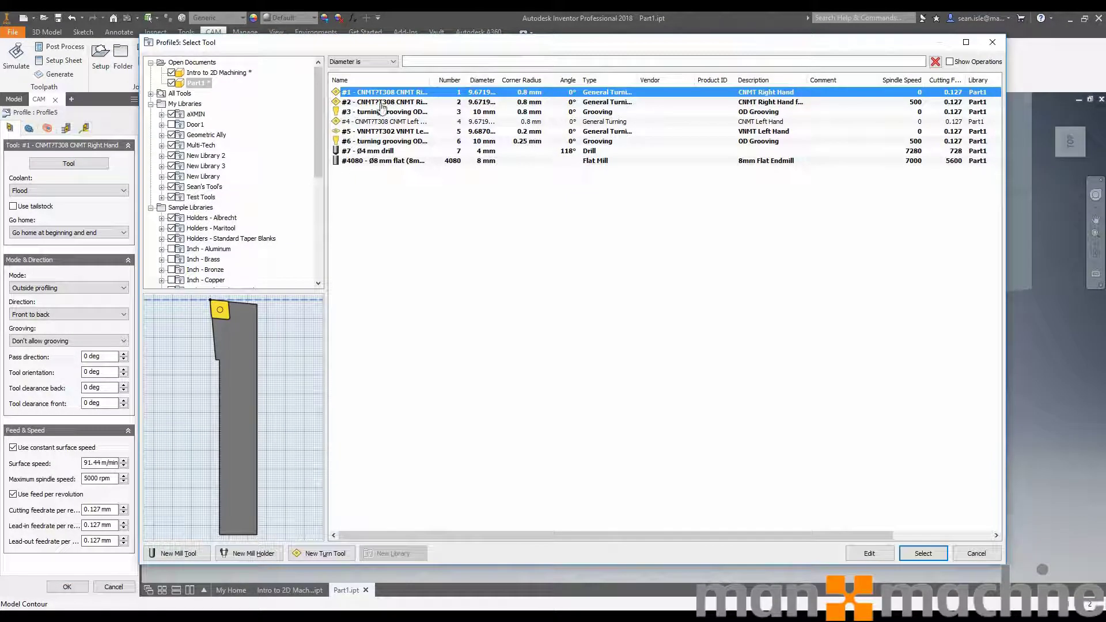
pyautogui.doubleClick(430, 80)
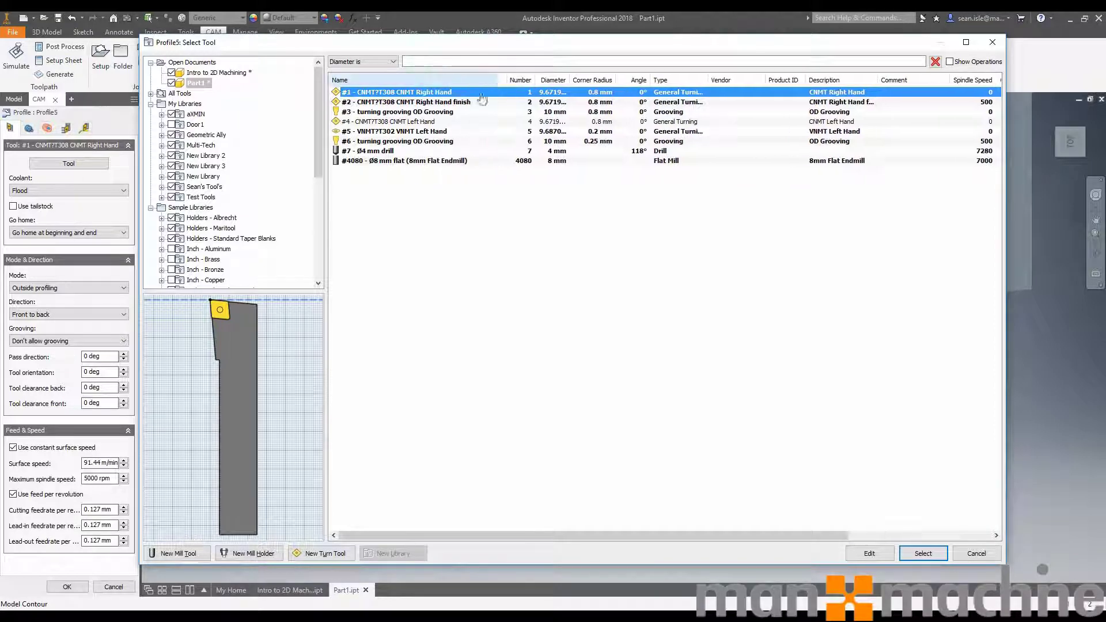
pyautogui.click(461, 102)
pyautogui.press('Return')
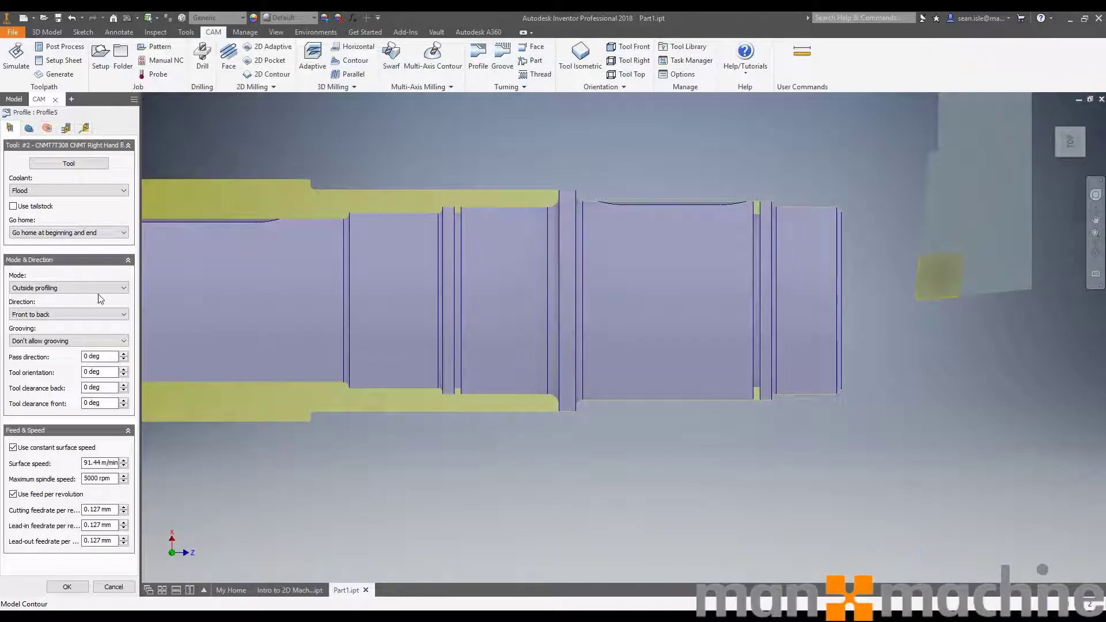
# Turn off stock to leave and roughing passes, then generate the Profile5 finishing toolpath.
pyautogui.click(68, 128)
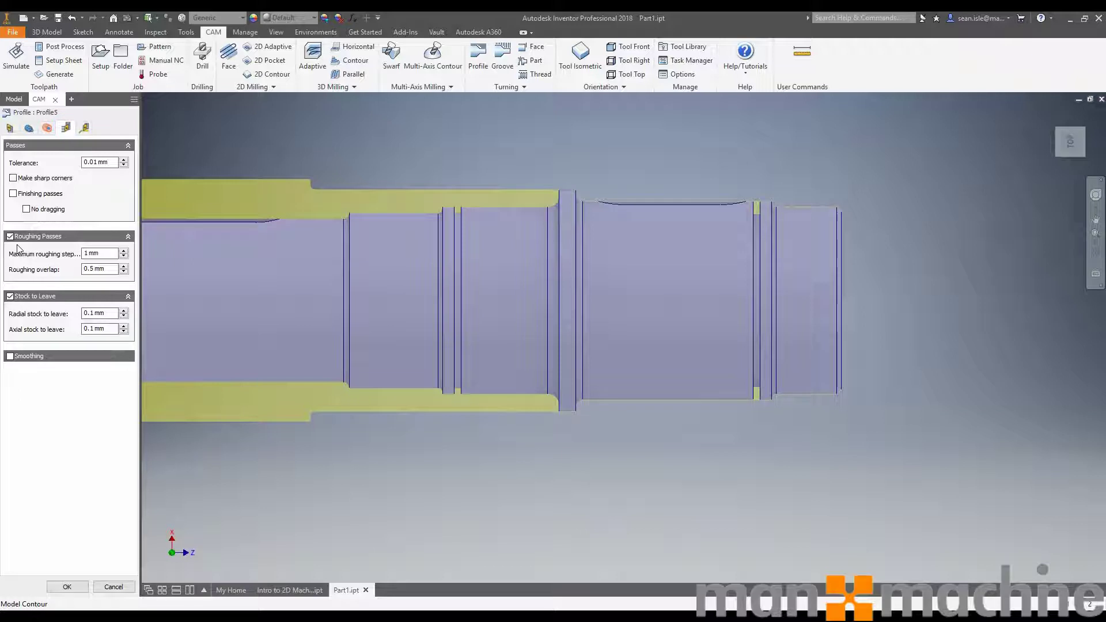
pyautogui.click(10, 296)
pyautogui.click(10, 237)
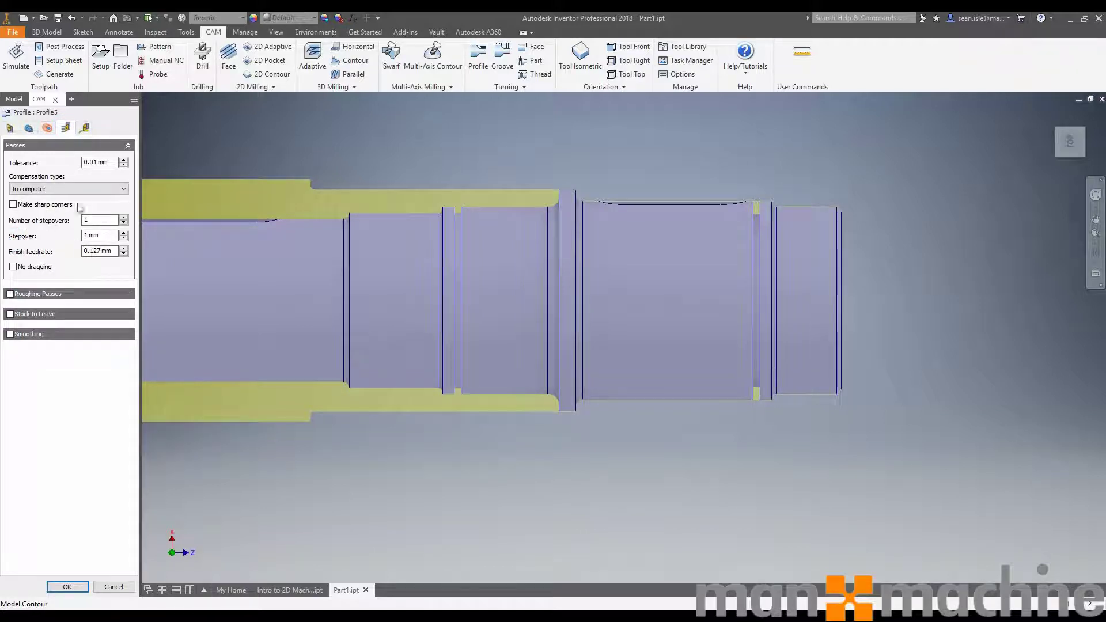
pyautogui.click(65, 587)
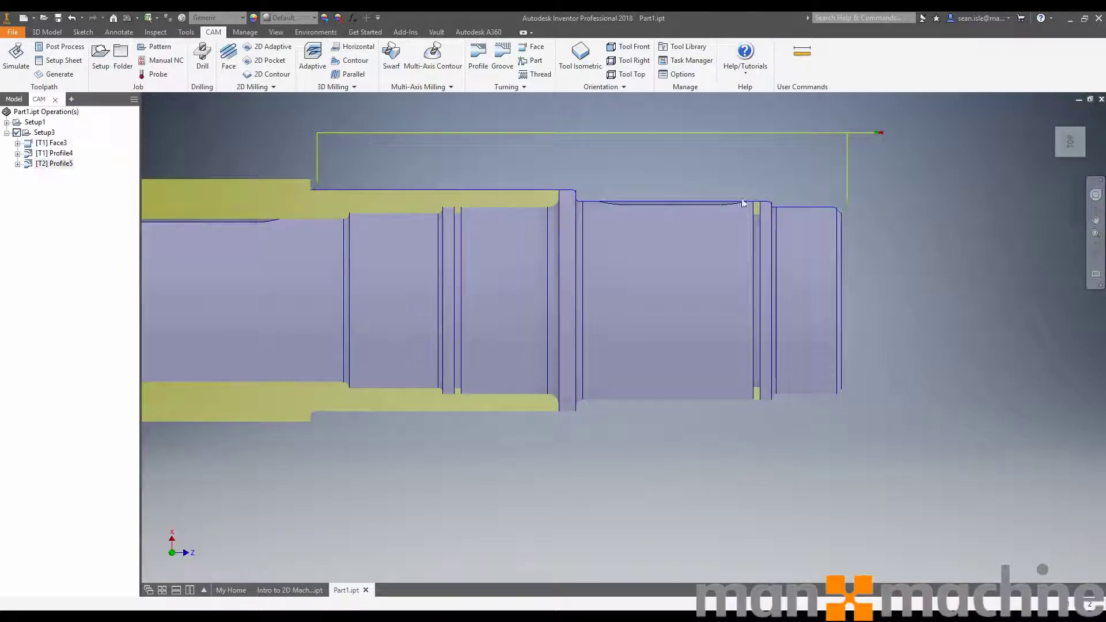
pyautogui.scroll(3, 743, 203)
pyautogui.scroll(-8, 767, 206)
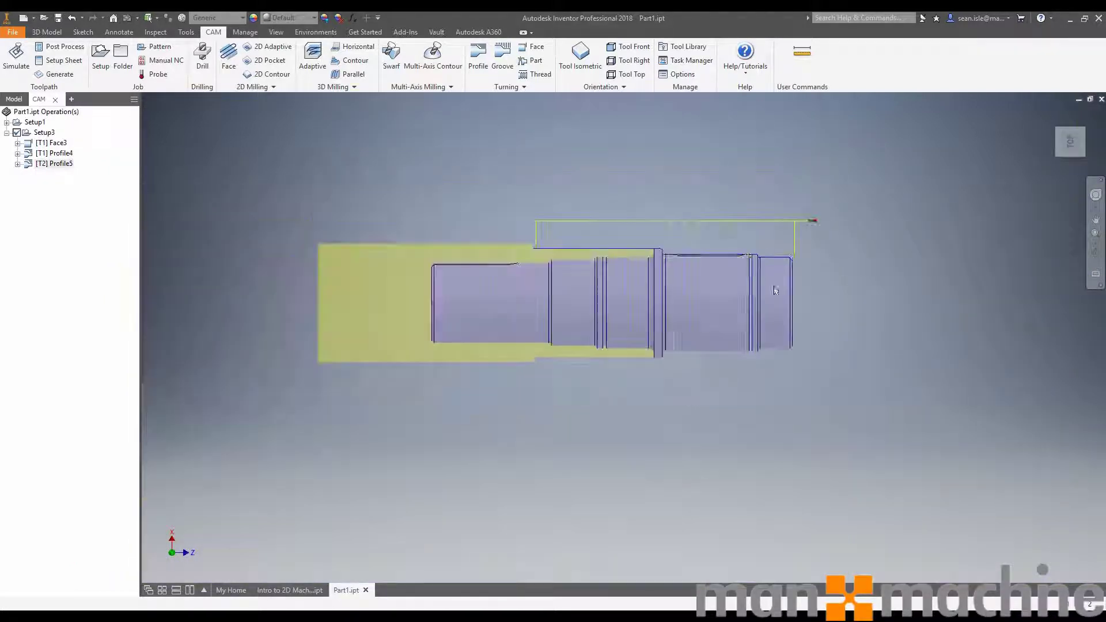
# Start a turning groove operation using the #3 OD grooving tool.
pyautogui.scroll(3, 776, 290)
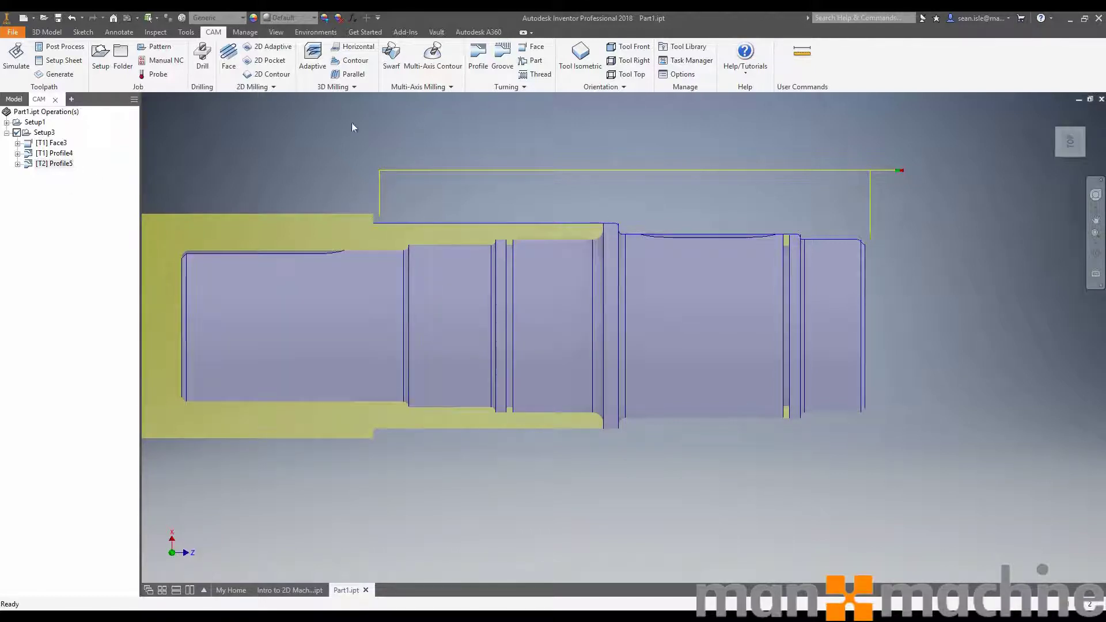
pyautogui.click(502, 57)
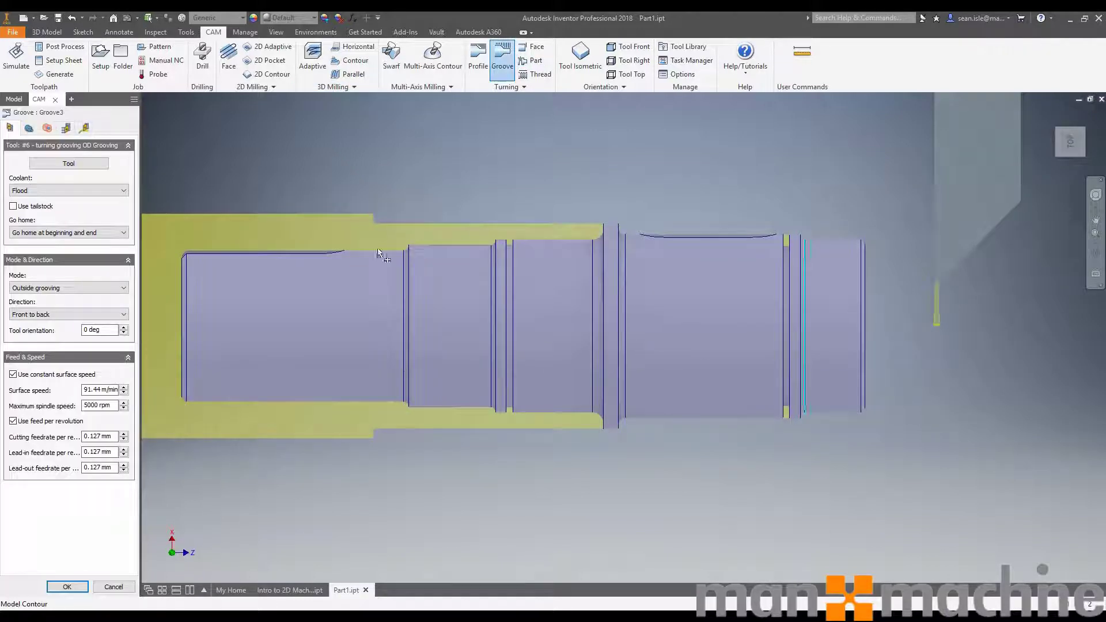
pyautogui.click(69, 163)
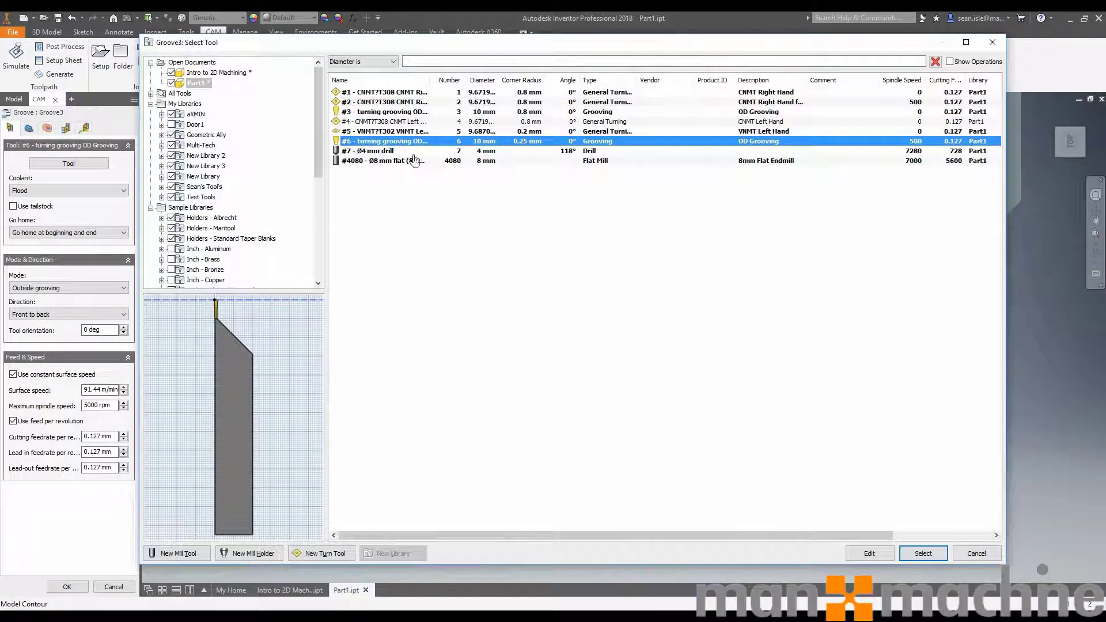
pyautogui.click(406, 112)
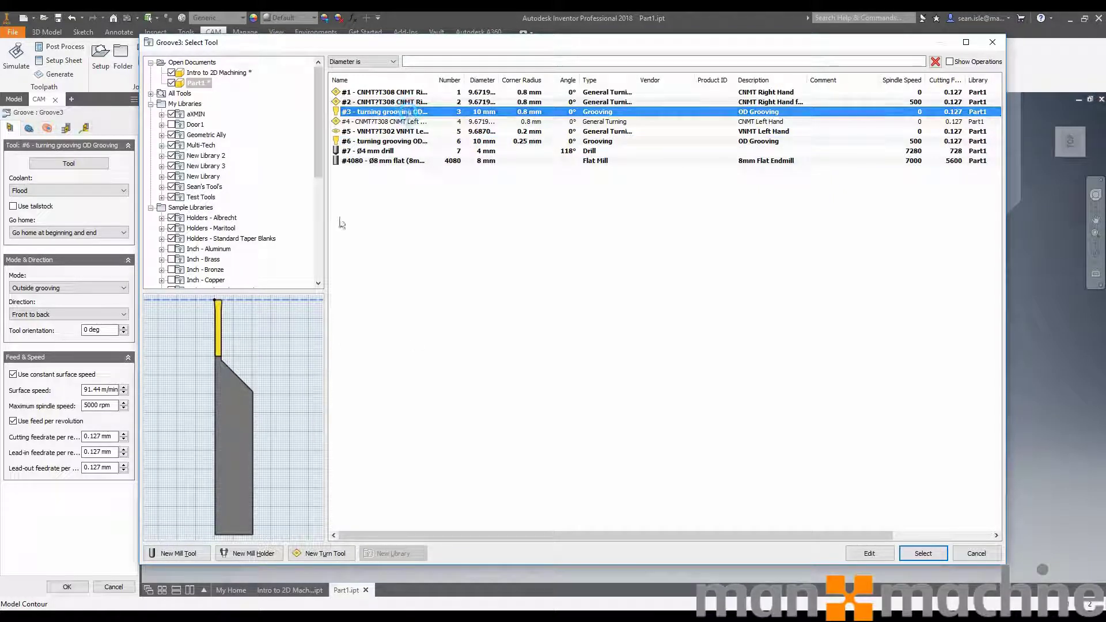
pyautogui.click(923, 553)
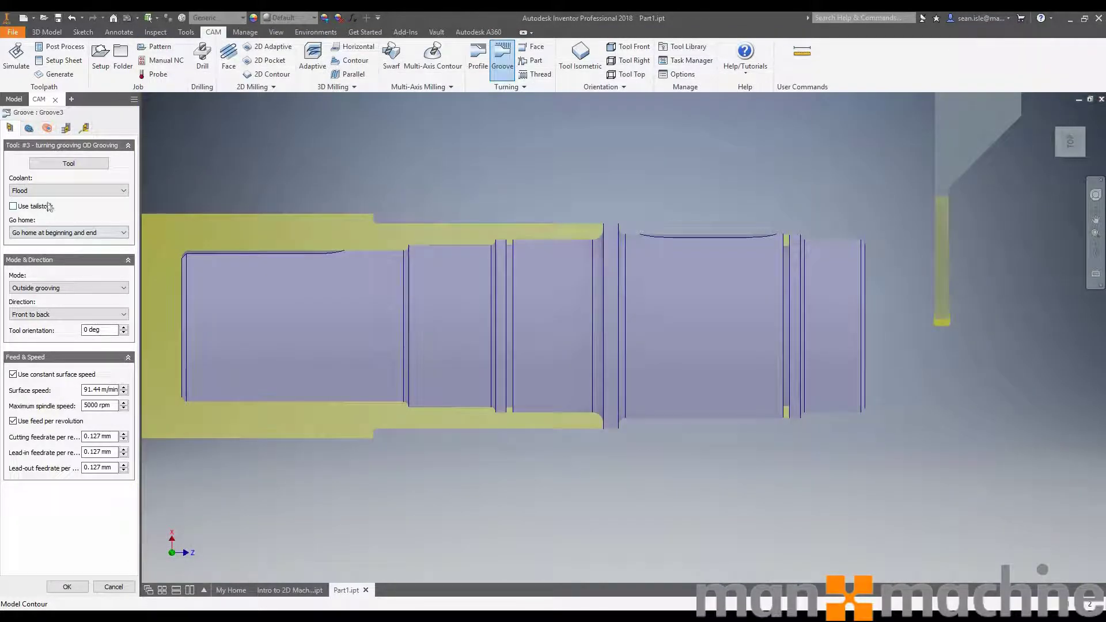
# Limit the groove front at the shoulder edge, set a 45 mm back offset, and generate it.
pyautogui.click(29, 129)
pyautogui.click(42, 184)
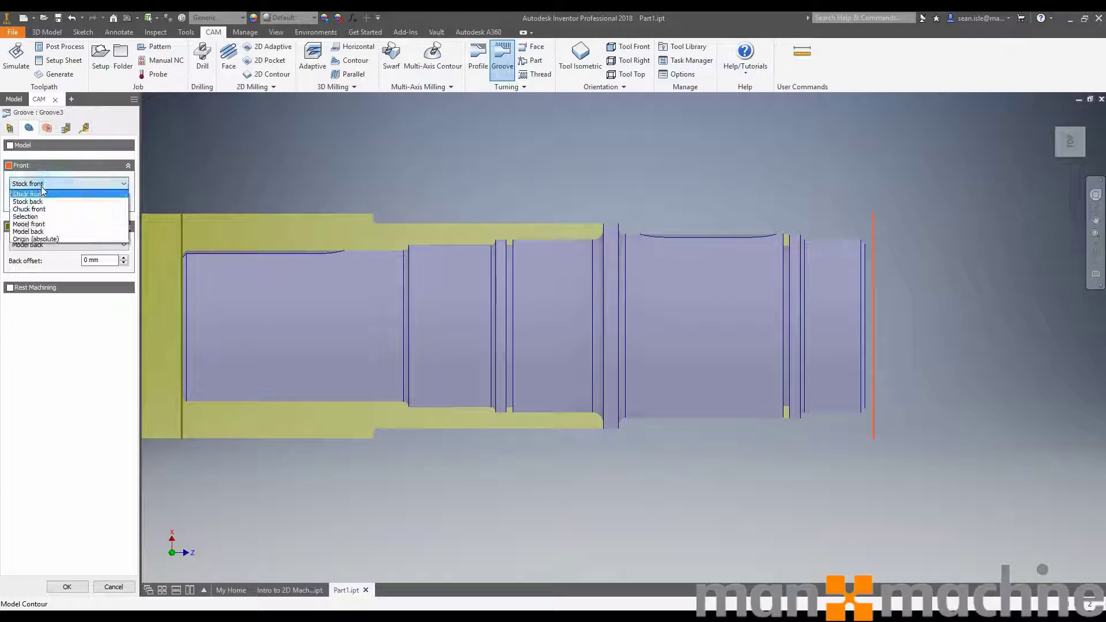
pyautogui.click(26, 220)
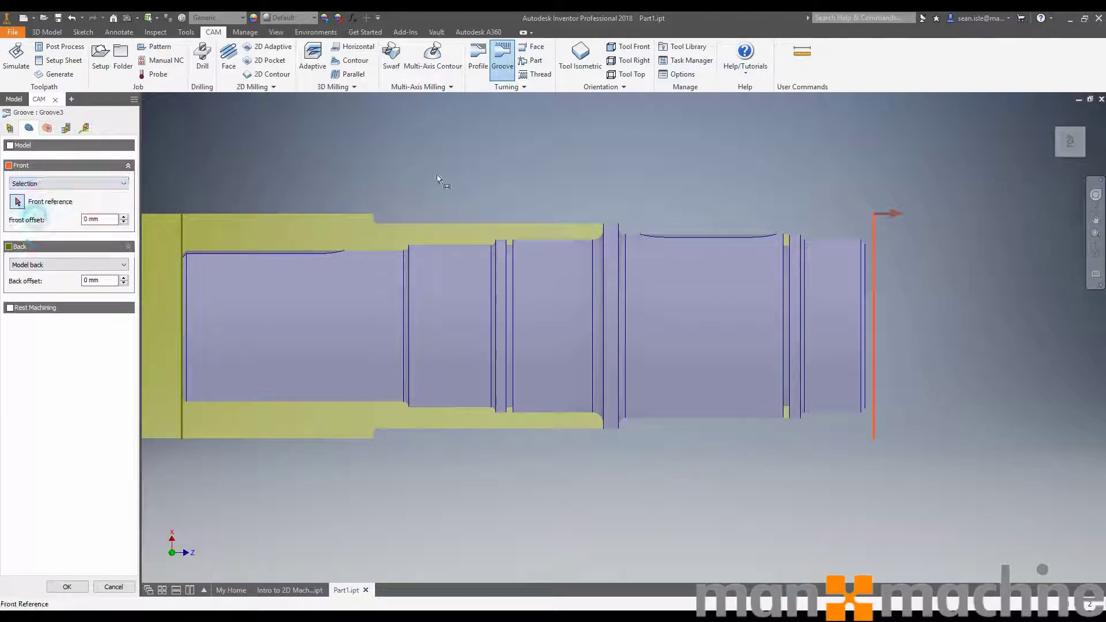
pyautogui.click(593, 226)
pyautogui.doubleClick(108, 282)
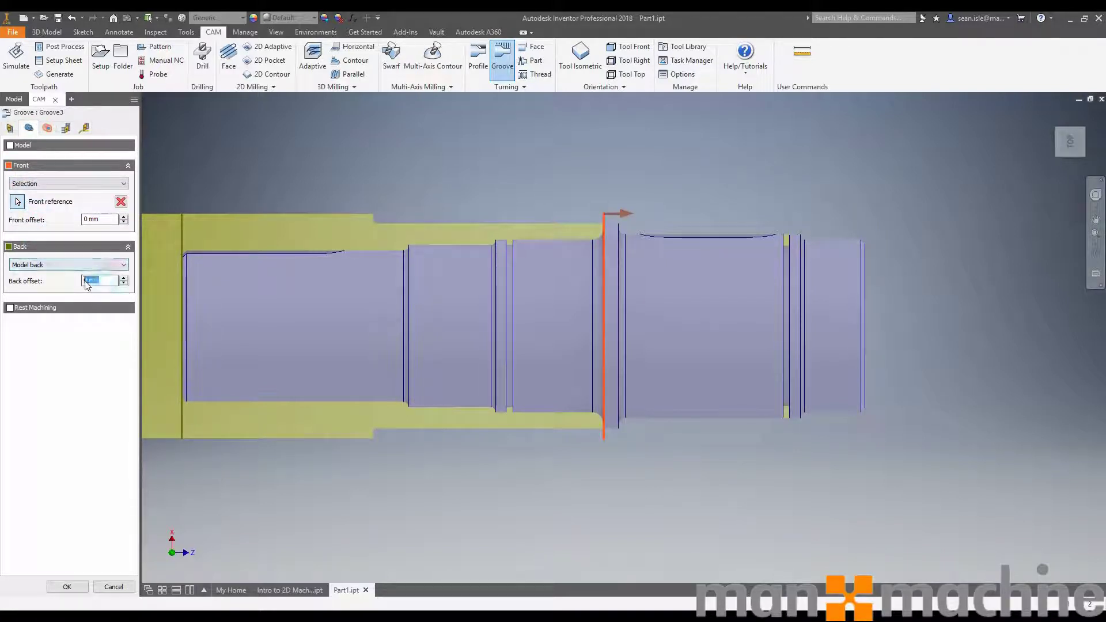
pyautogui.write('45')
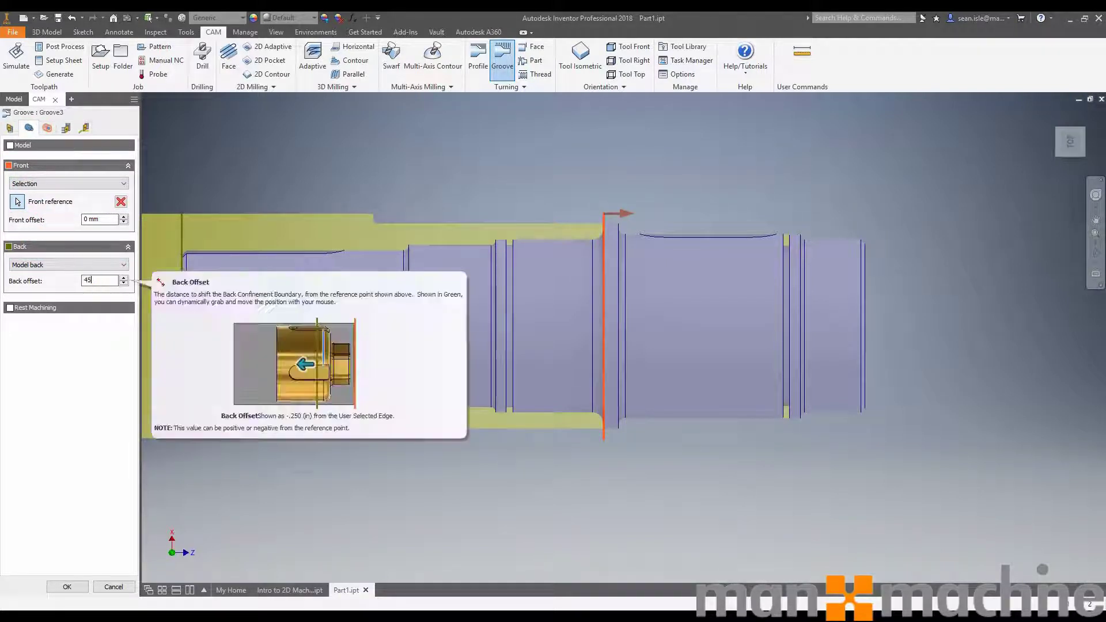
pyautogui.click(74, 588)
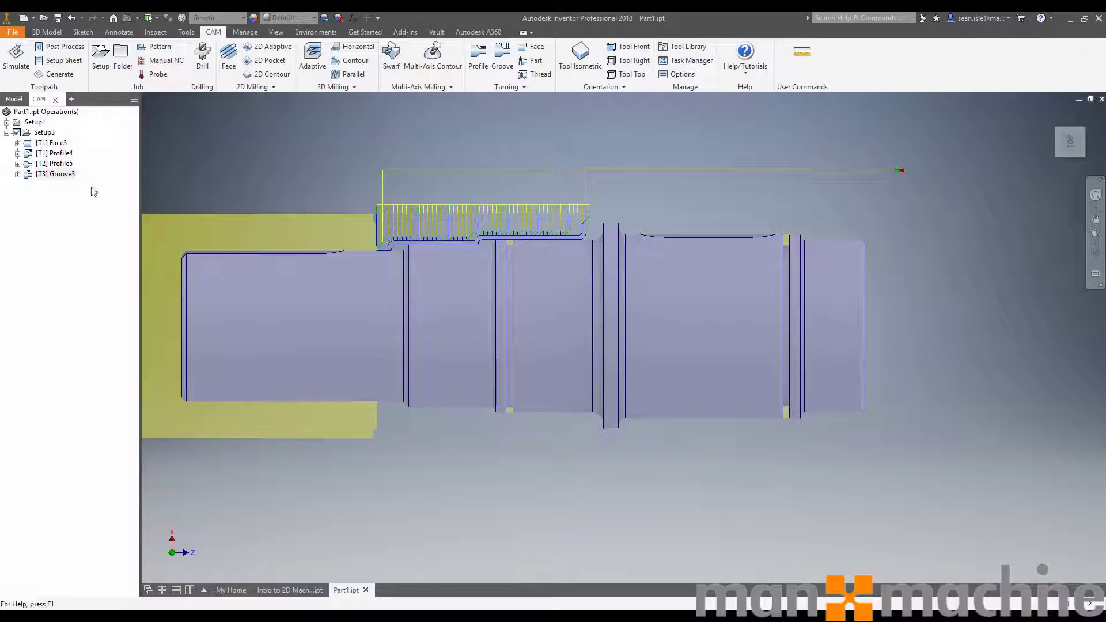
# Enable rest machining from previous operations on Groove3 and regenerate its toolpath.
pyautogui.rightClick(57, 174)
pyautogui.click(79, 183)
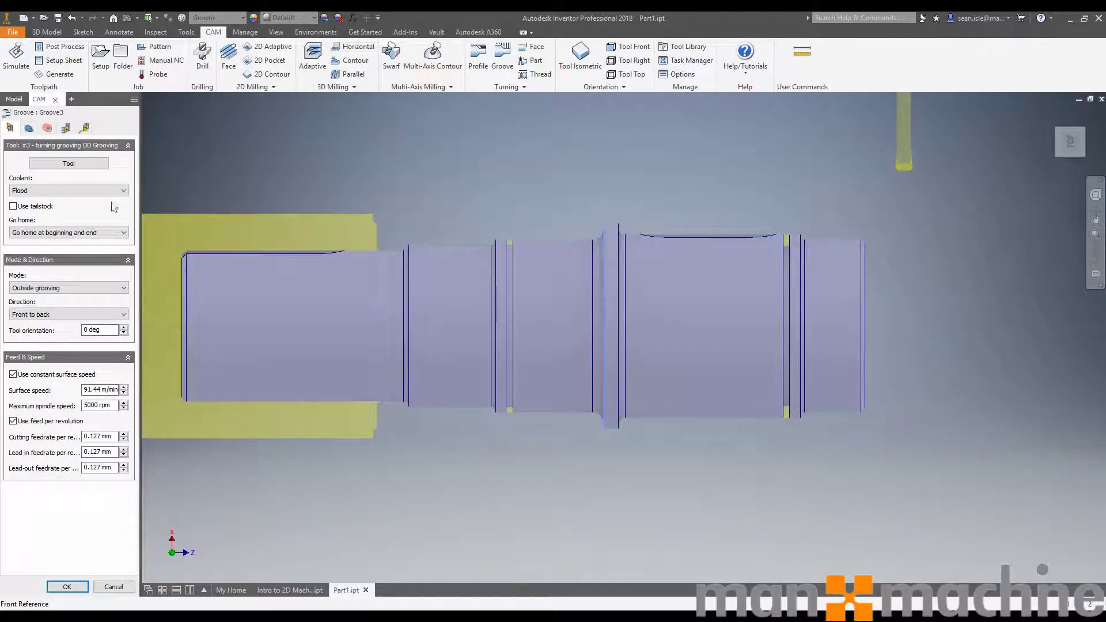
pyautogui.click(30, 128)
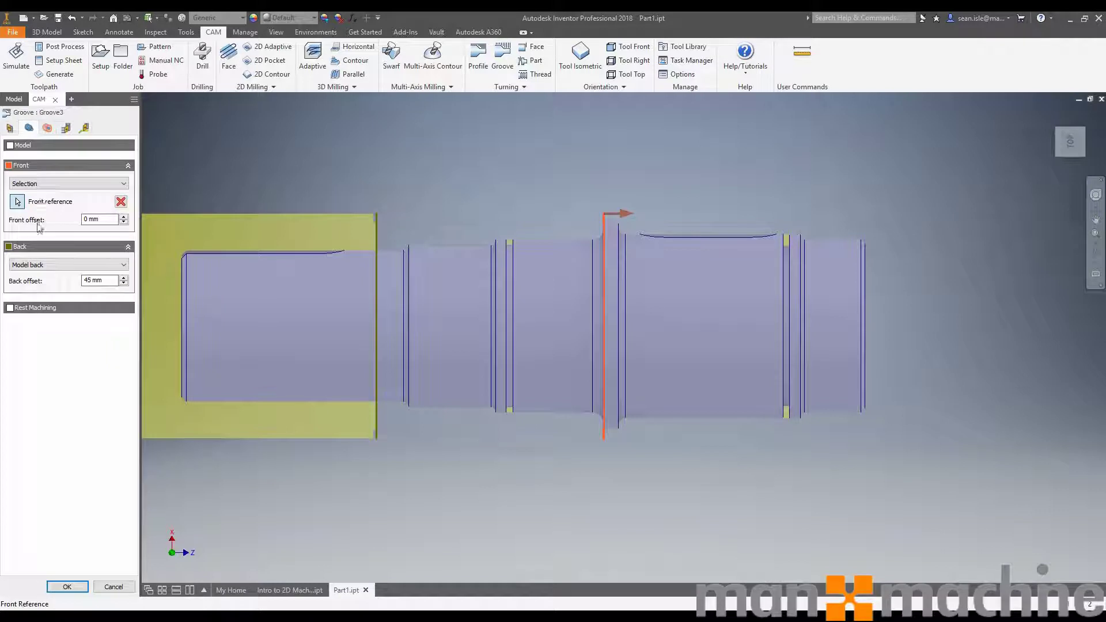
pyautogui.click(10, 308)
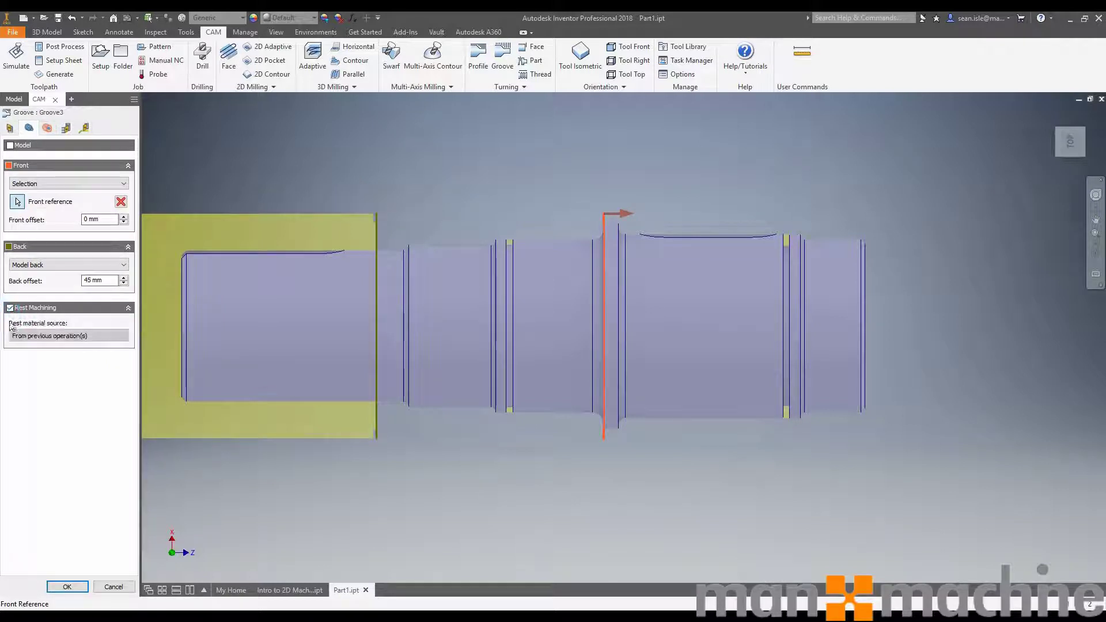
pyautogui.click(69, 587)
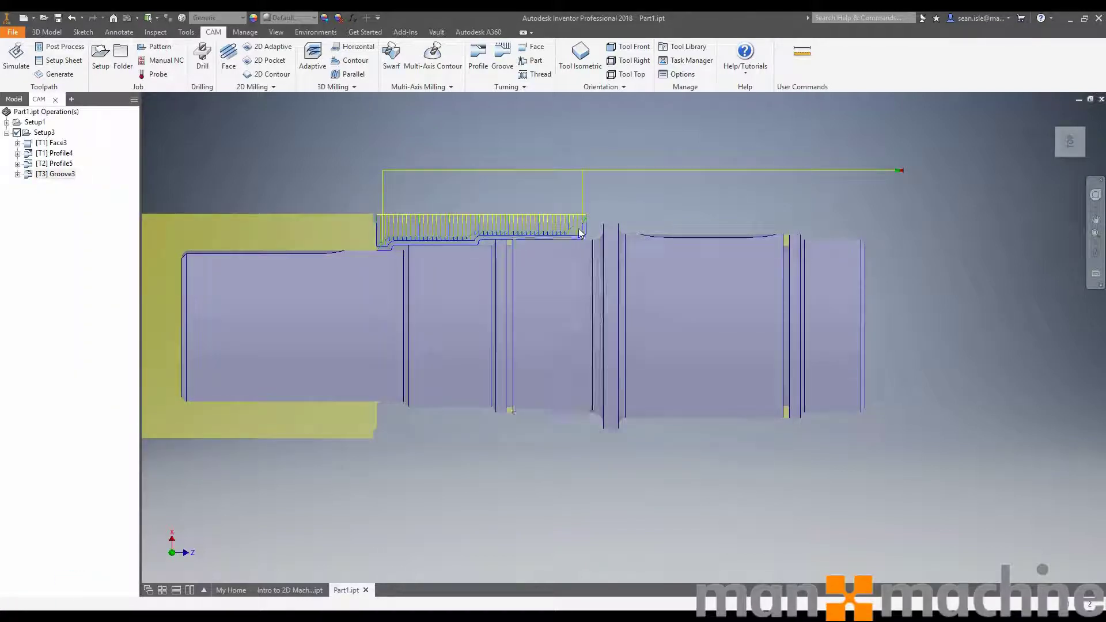
pyautogui.scroll(4, 578, 228)
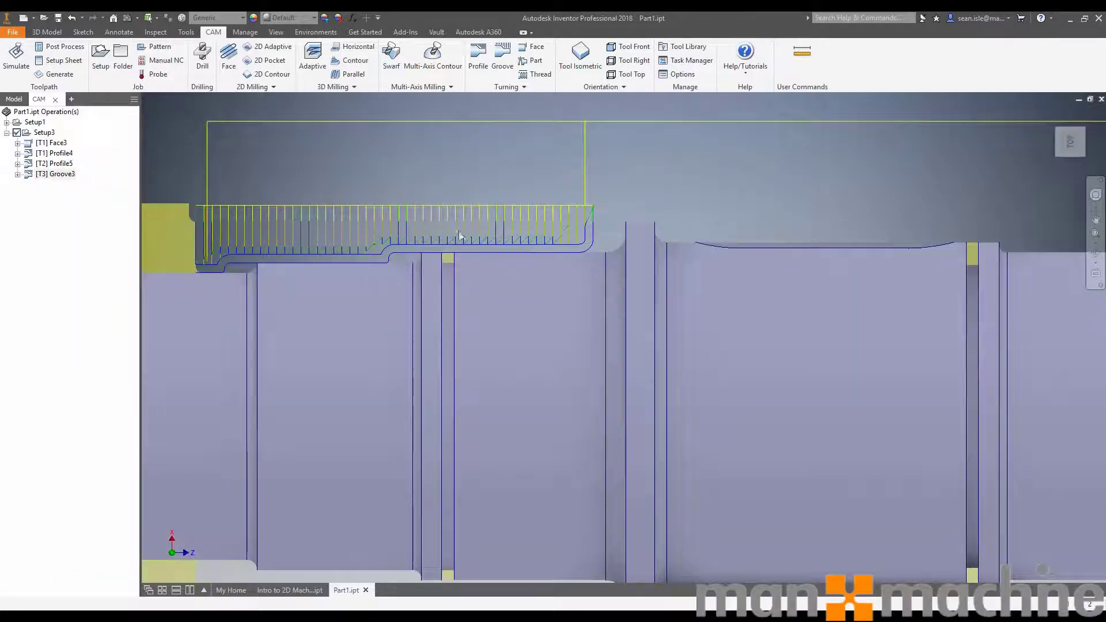
pyautogui.scroll(-5, 460, 236)
pyautogui.scroll(8, 483, 253)
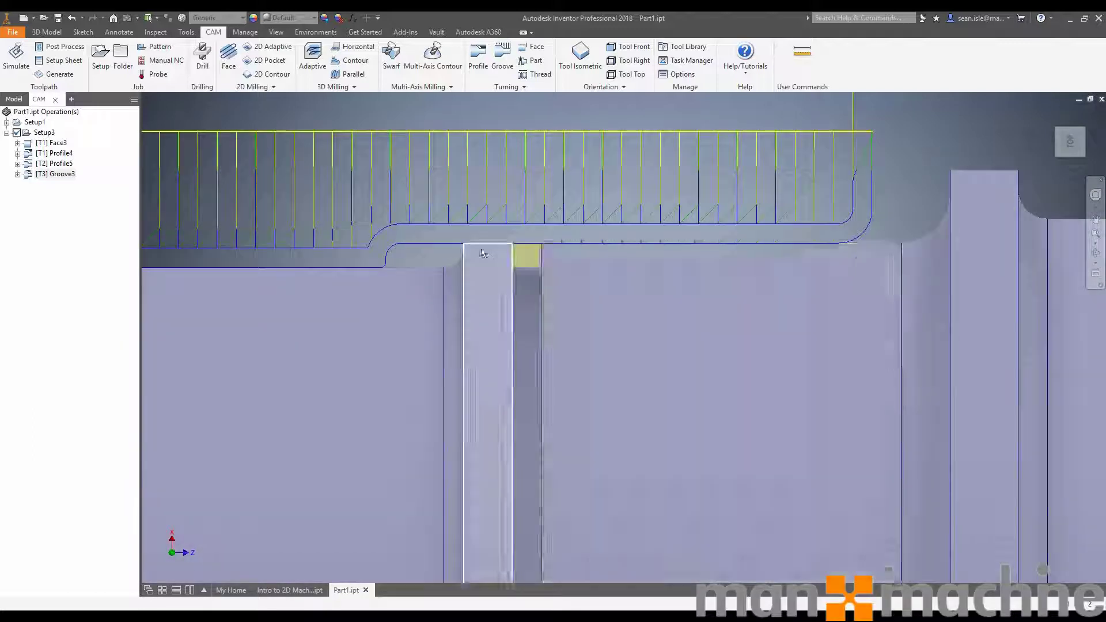
# Turn off Groove3's finishing passes, leave 0.1 mm radial and axial stock, and regenerate.
pyautogui.rightClick(55, 174)
pyautogui.click(86, 190)
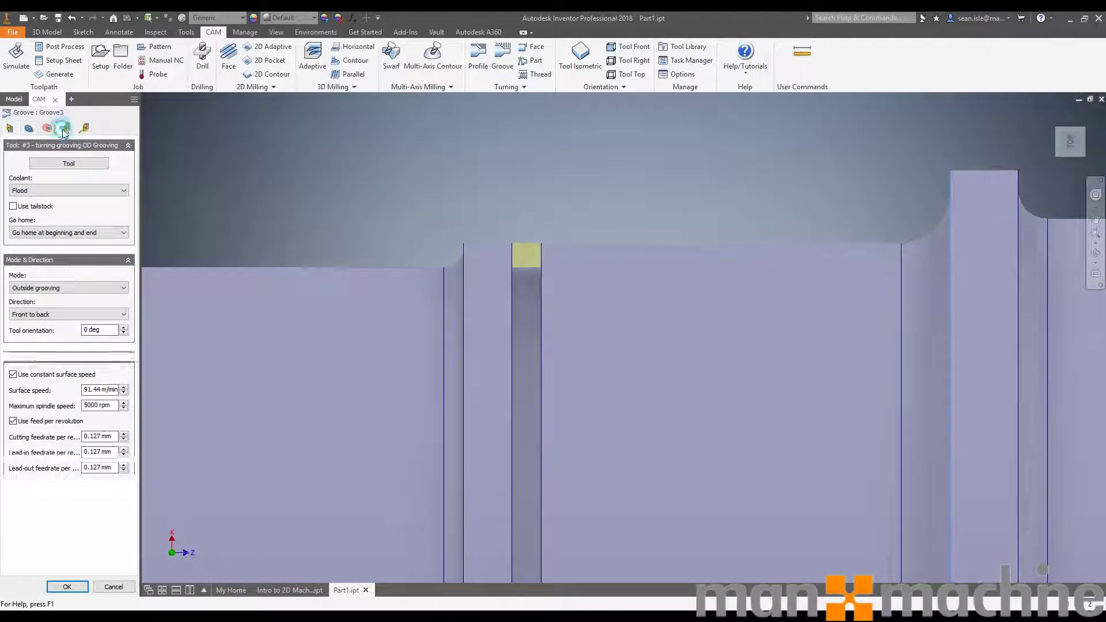
pyautogui.click(65, 129)
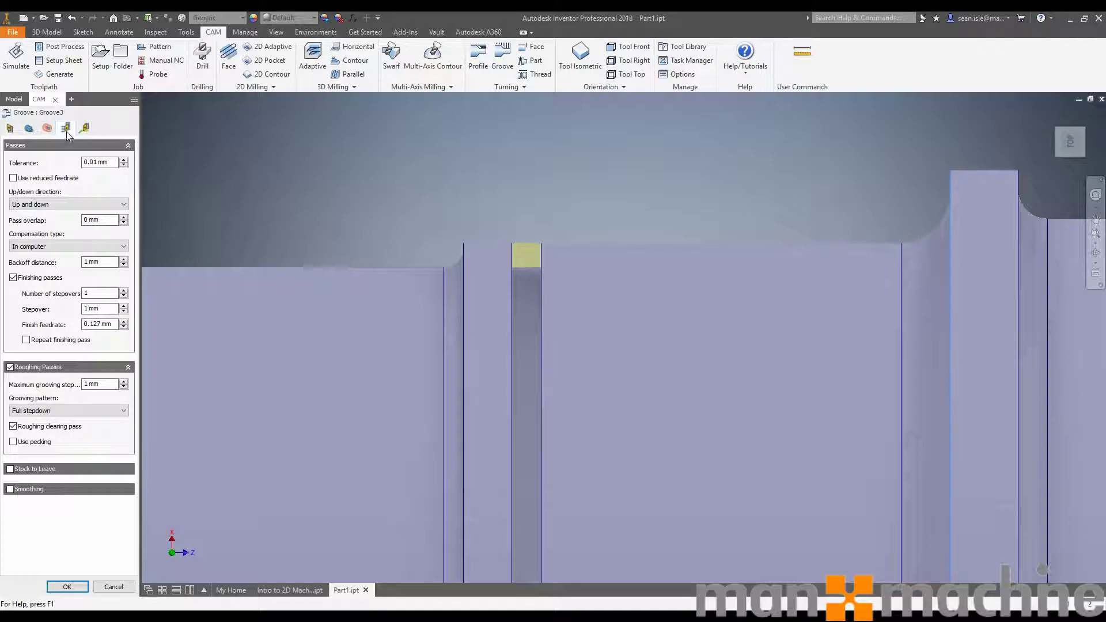
pyautogui.click(13, 278)
pyautogui.click(11, 382)
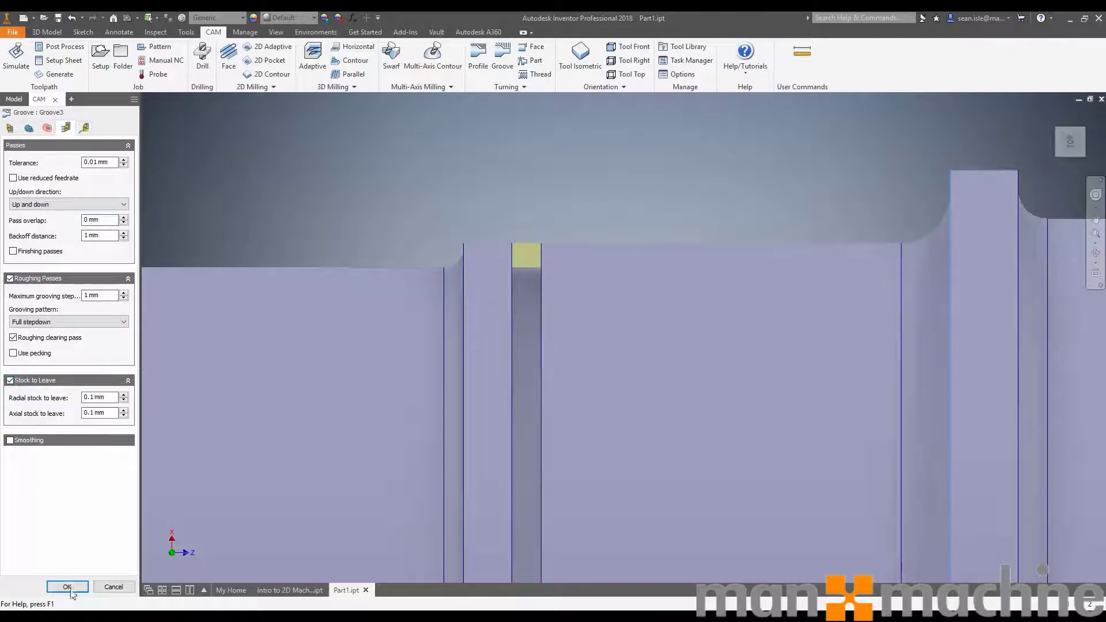
pyautogui.click(68, 587)
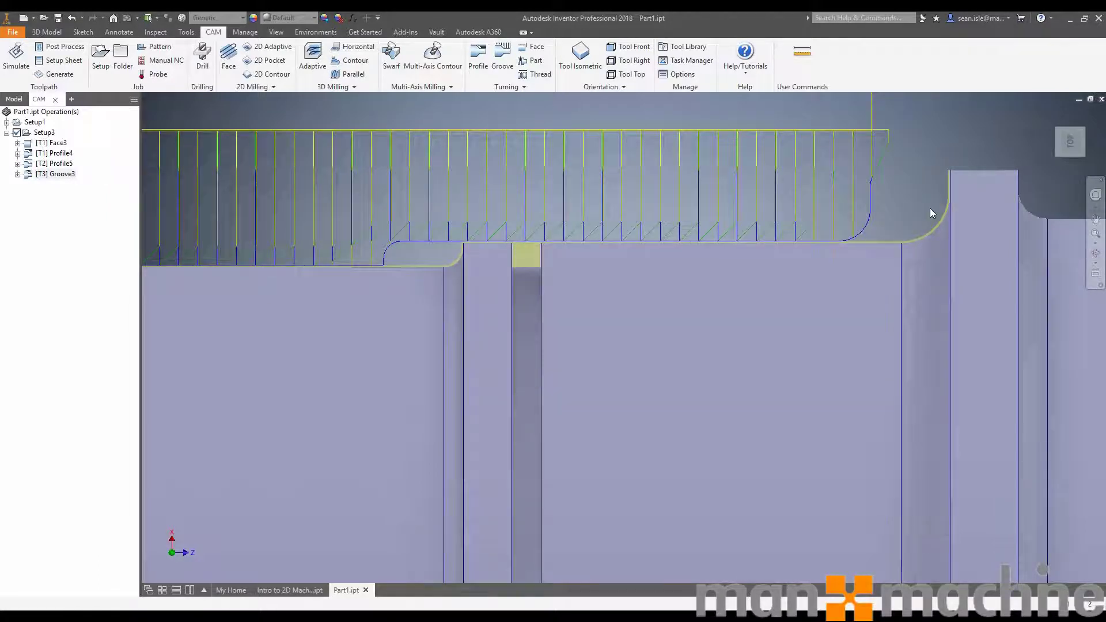
pyautogui.scroll(-5, 930, 208)
pyautogui.scroll(3, 691, 248)
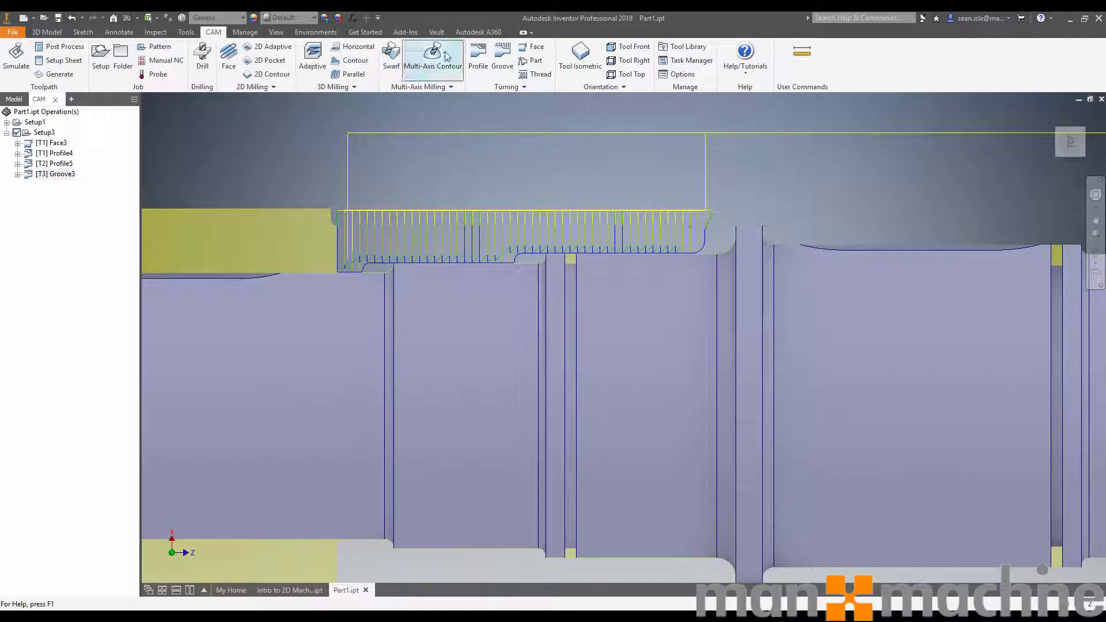
# Start a turning profile operation using tool #5 VNMT Left Hand.
pyautogui.click(478, 58)
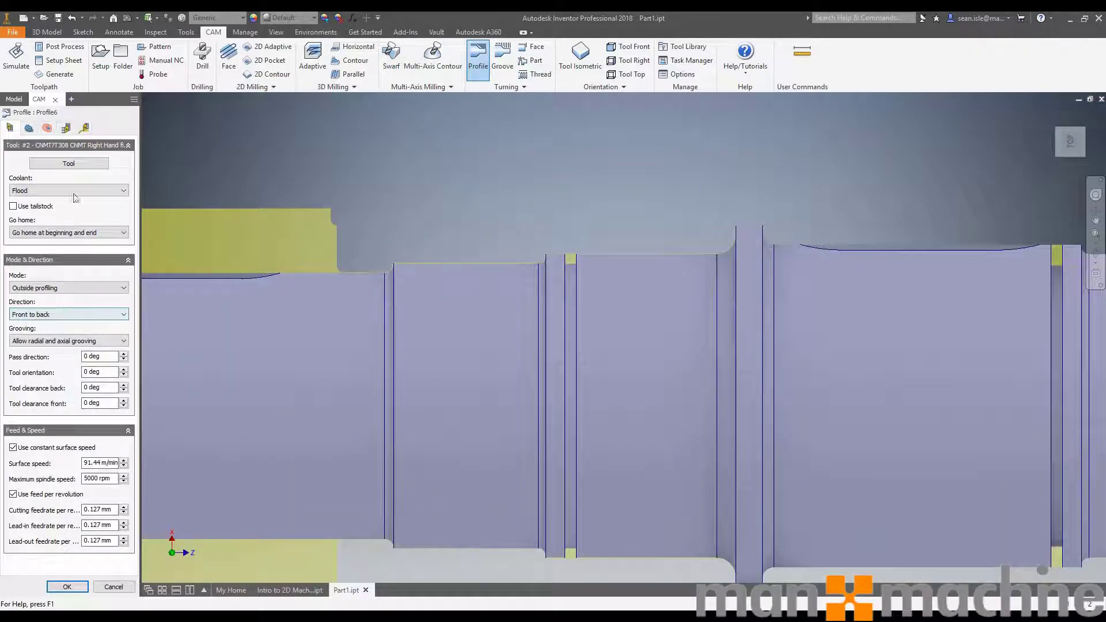
pyautogui.click(77, 163)
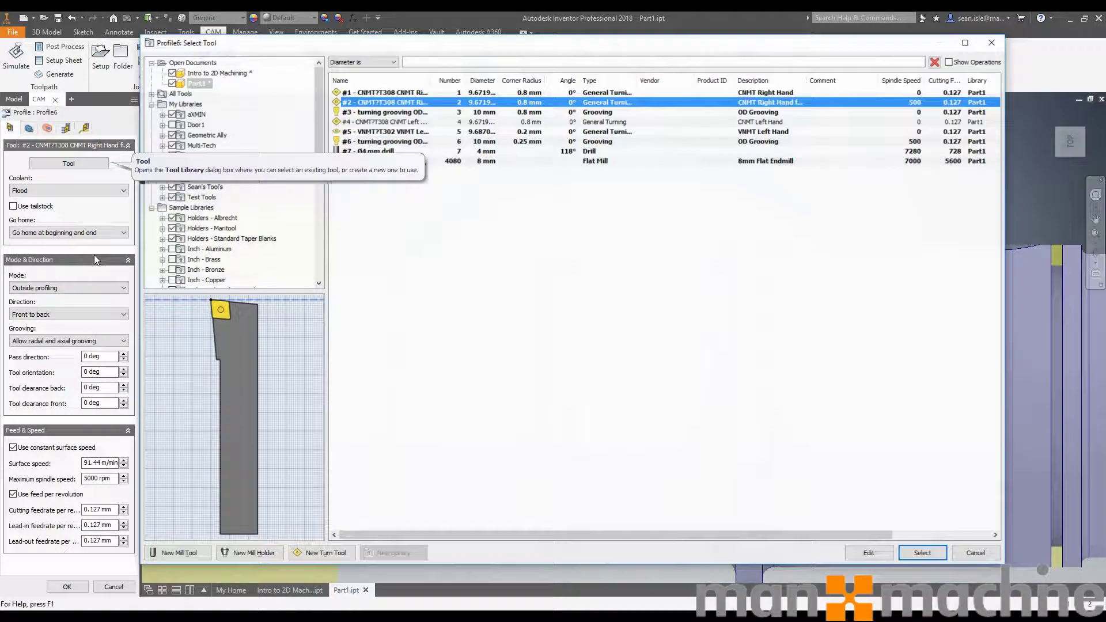
pyautogui.click(424, 140)
pyautogui.click(435, 131)
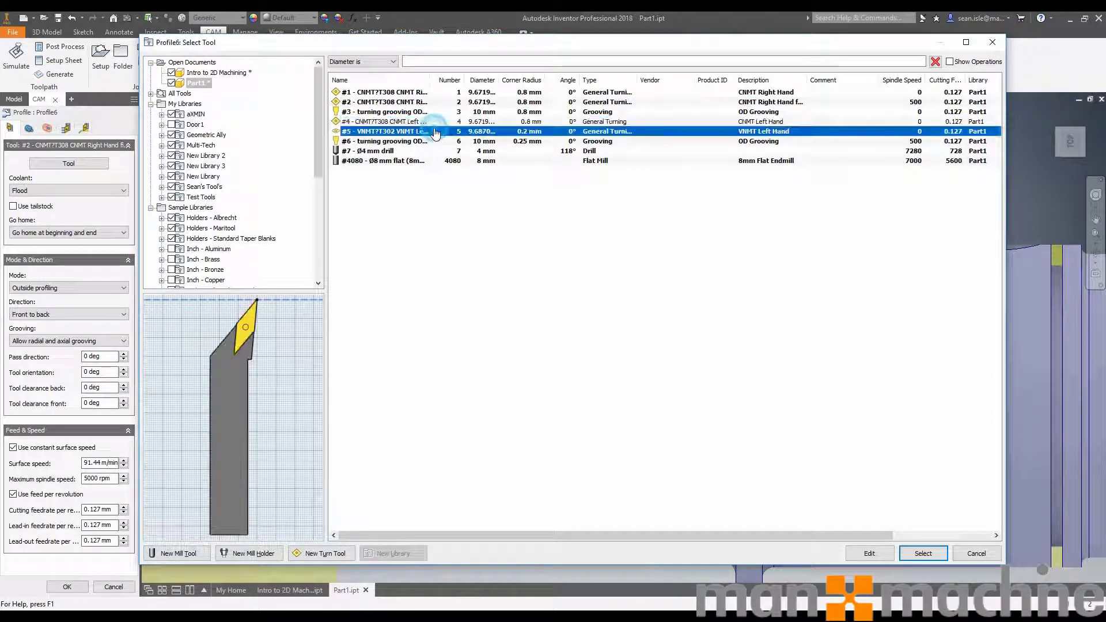
pyautogui.click(929, 555)
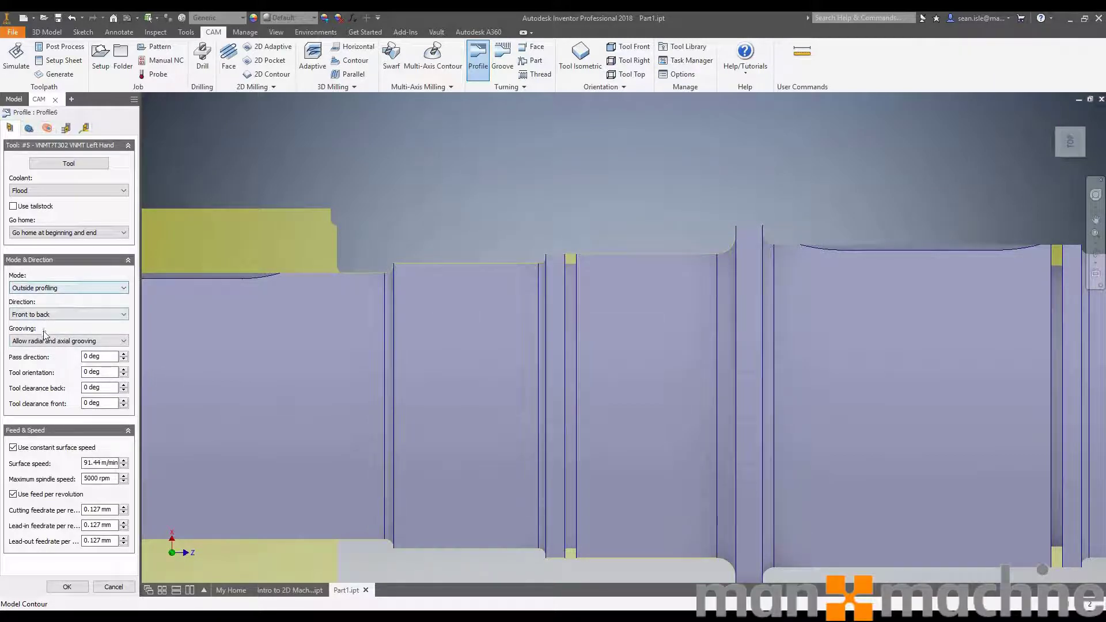
# Set the profile to cut back to front with grooving not allowed.
pyautogui.click(58, 316)
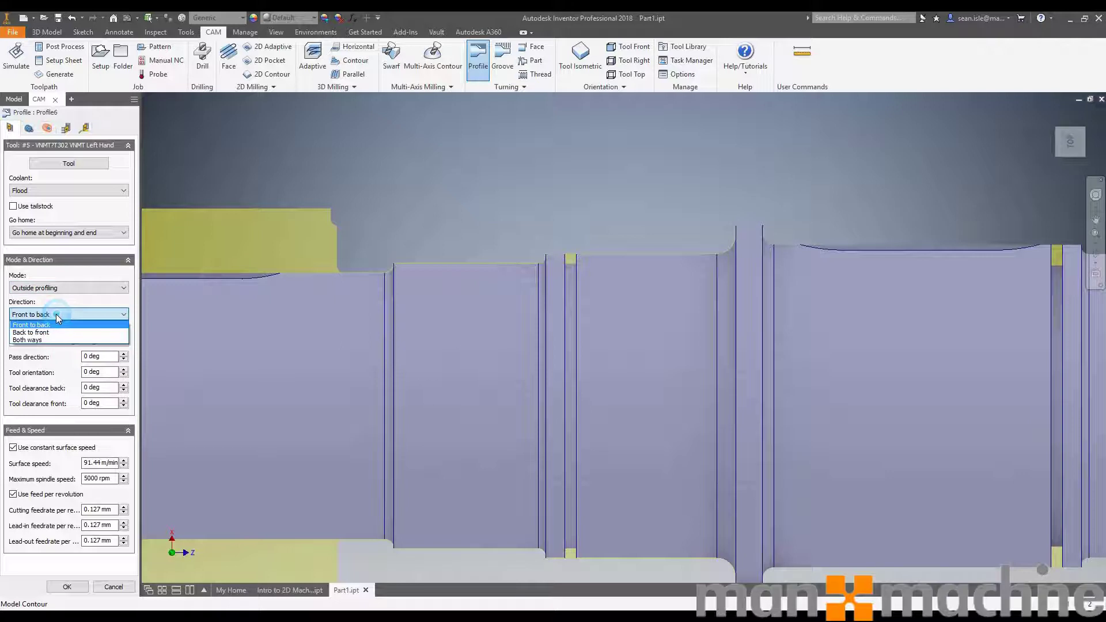
pyautogui.click(51, 333)
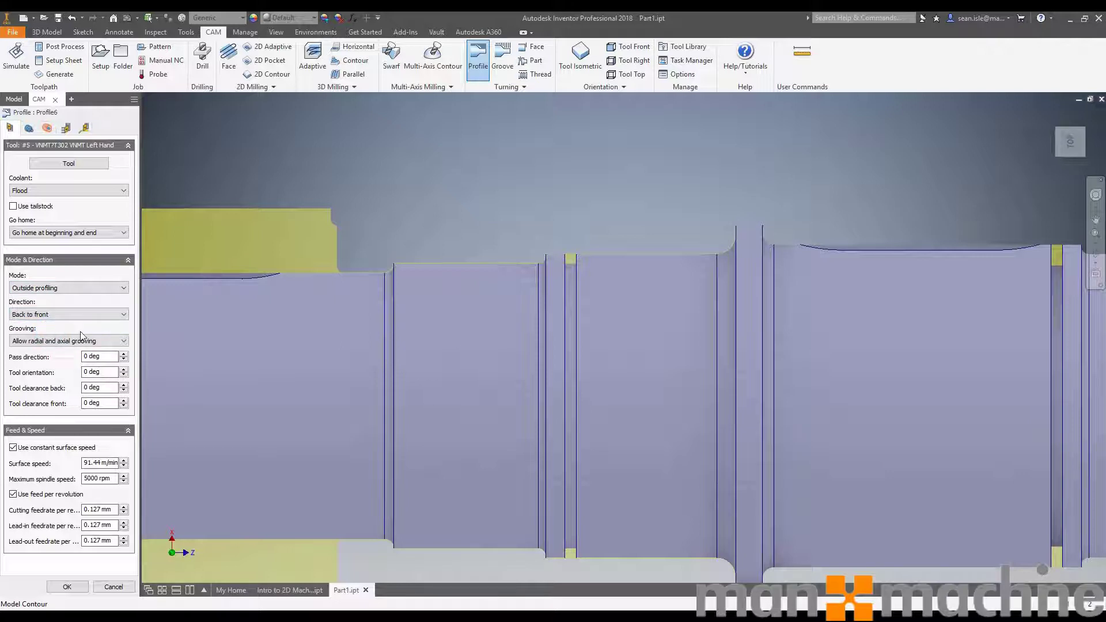
pyautogui.click(76, 340)
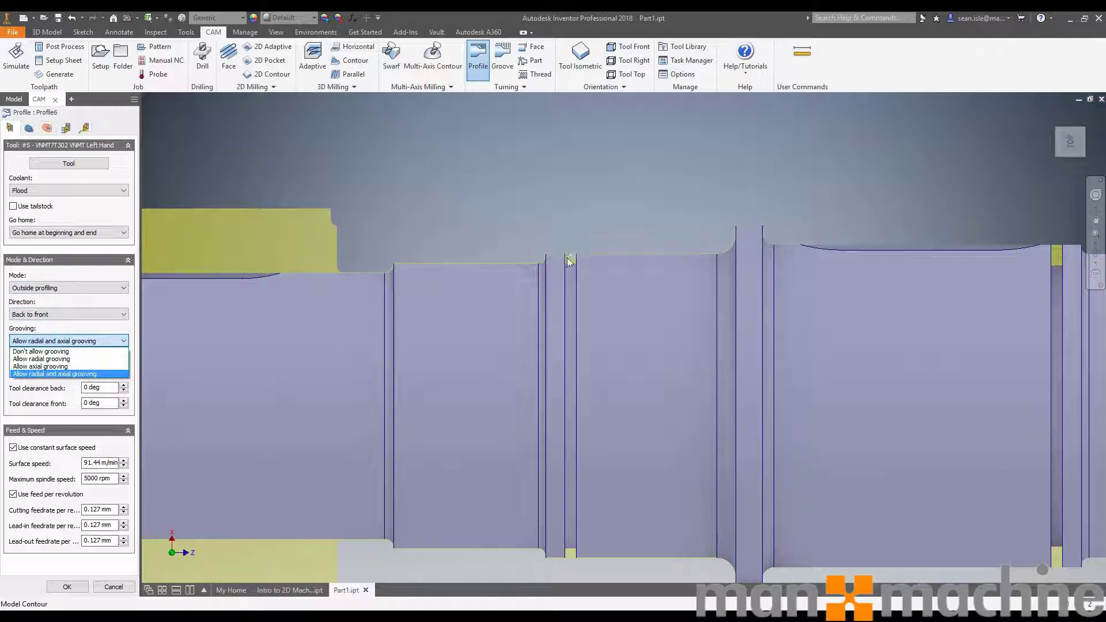
pyautogui.click(58, 351)
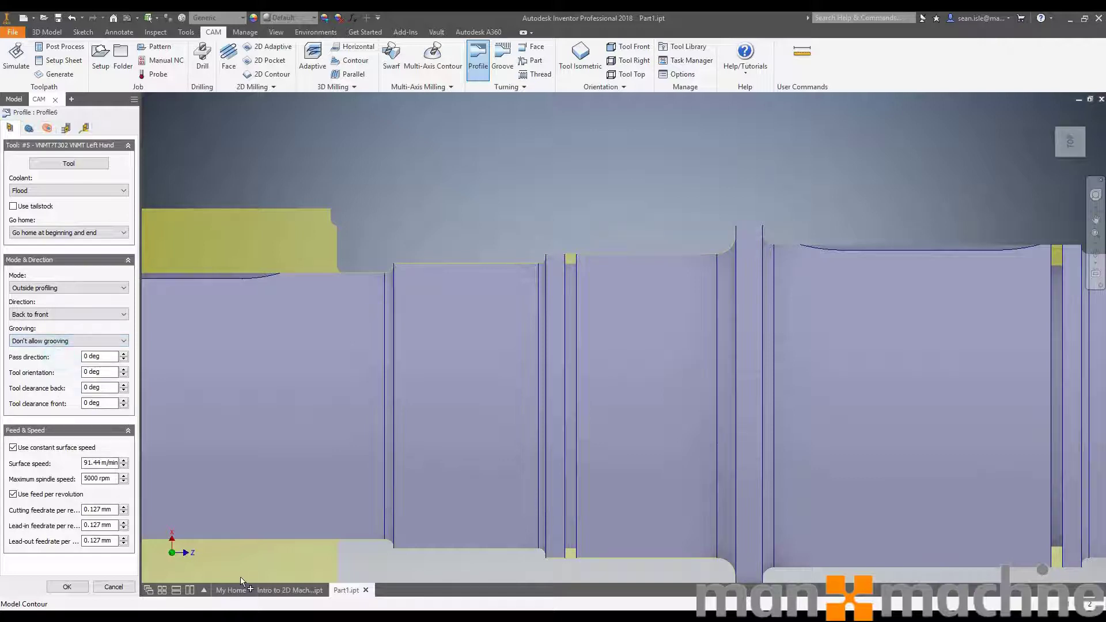
# Limit the profile front to a picked face and its back to a picked edge.
pyautogui.click(29, 128)
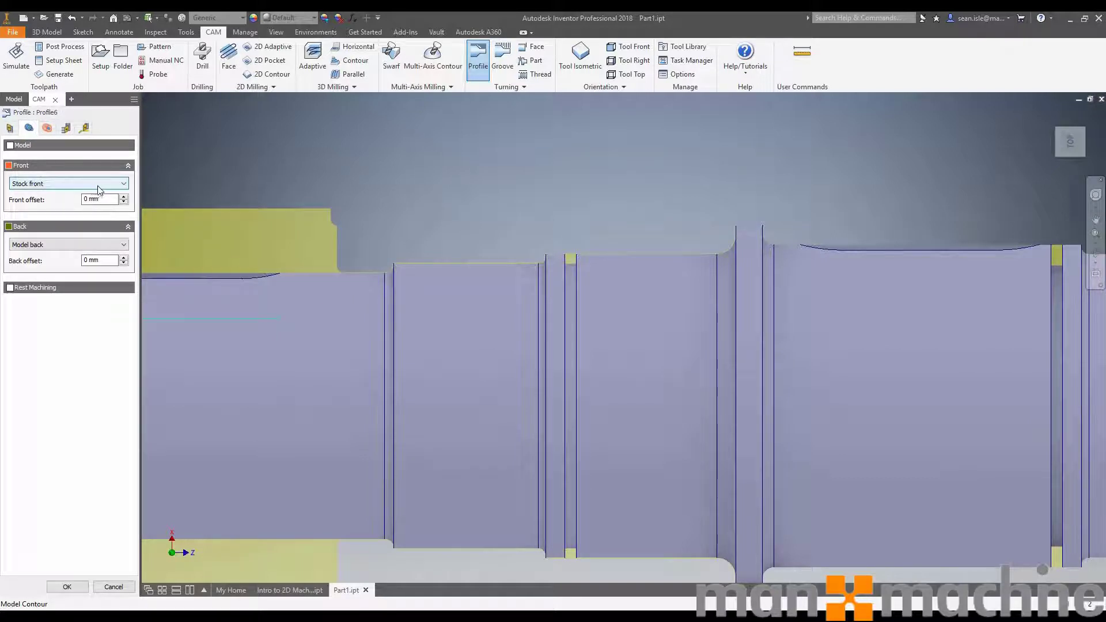
pyautogui.click(112, 184)
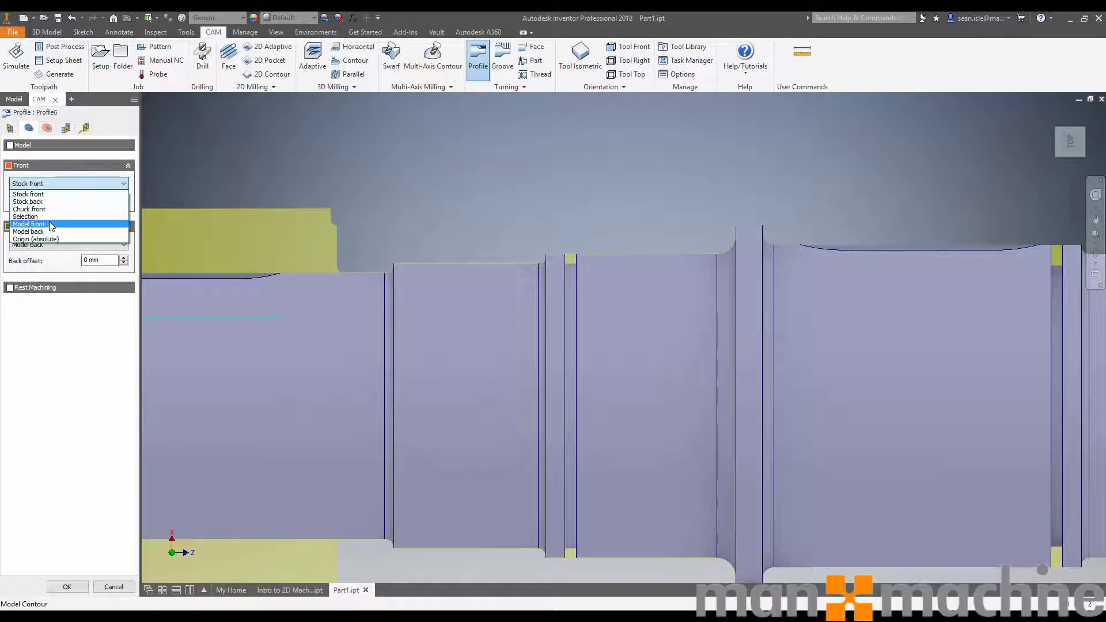
pyautogui.click(40, 226)
pyautogui.click(741, 239)
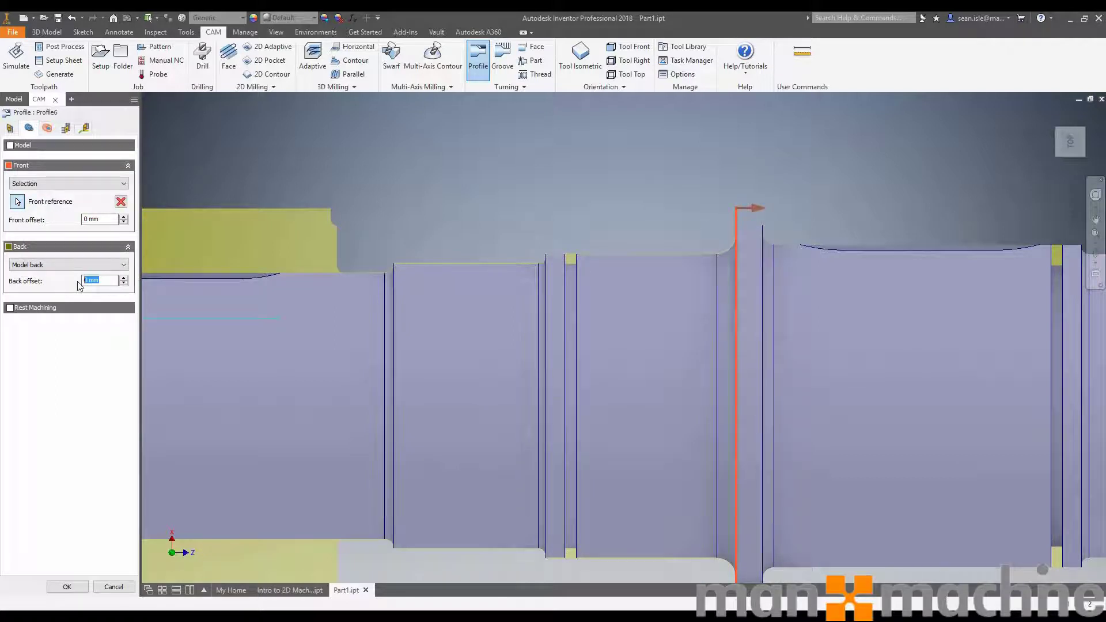
pyautogui.click(86, 264)
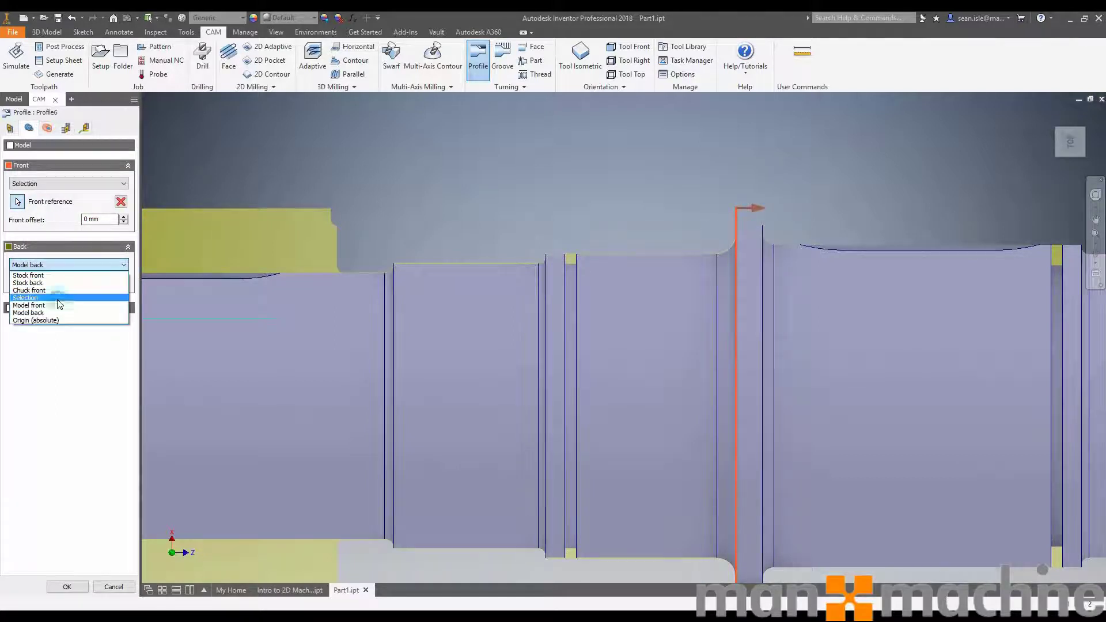
pyautogui.click(58, 298)
pyautogui.click(394, 279)
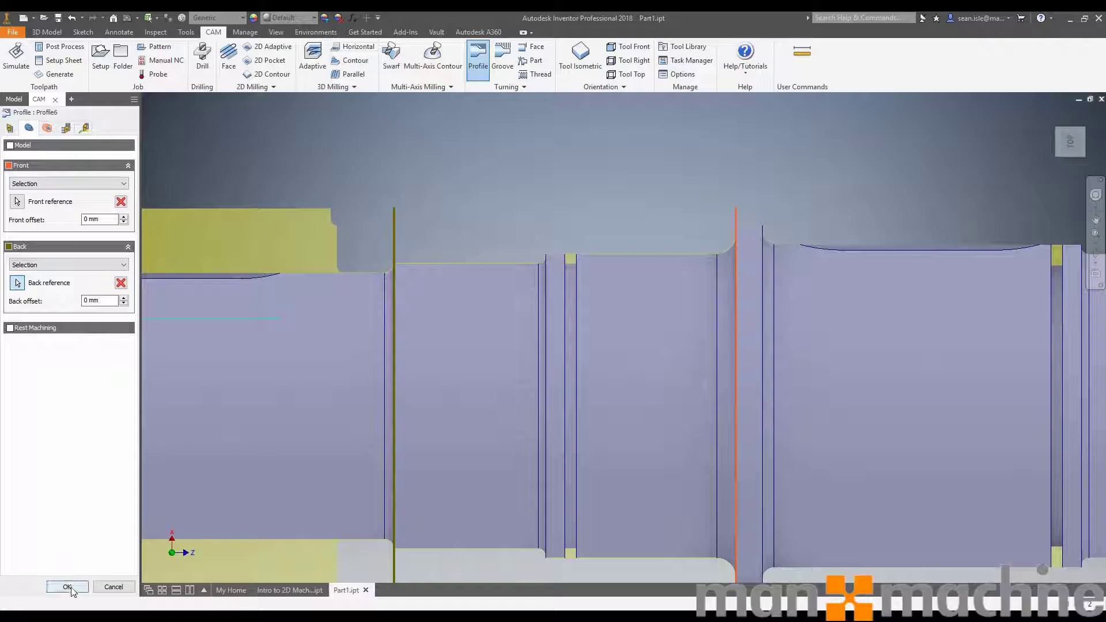
# Turn off roughing passes, generate Profile6, and display the Groove3 and Profile6 toolpaths.
pyautogui.click(65, 128)
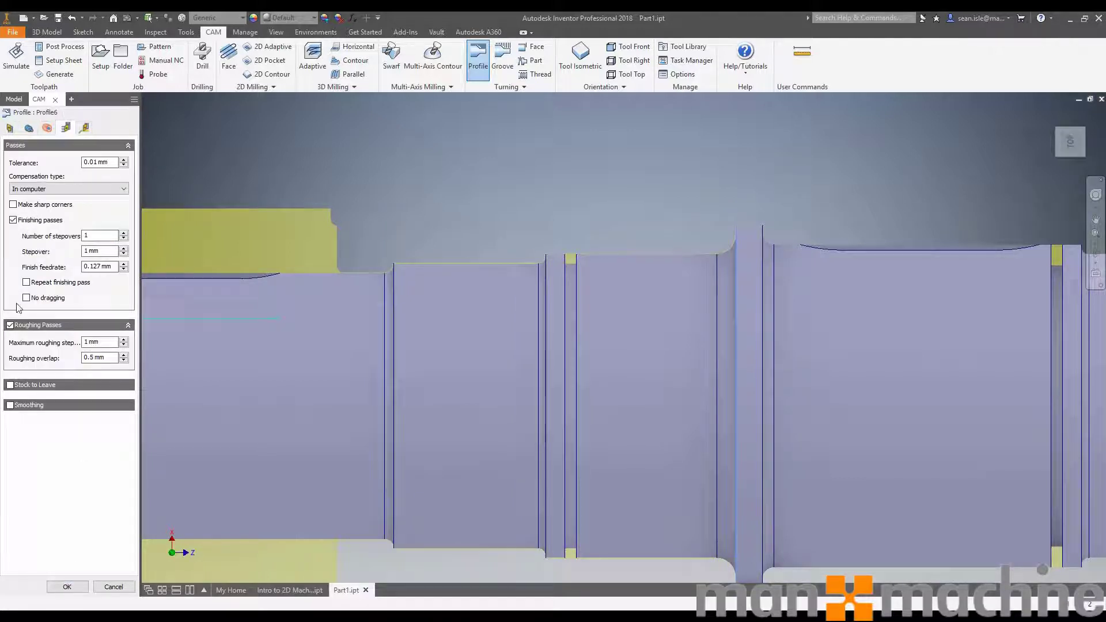
pyautogui.click(11, 326)
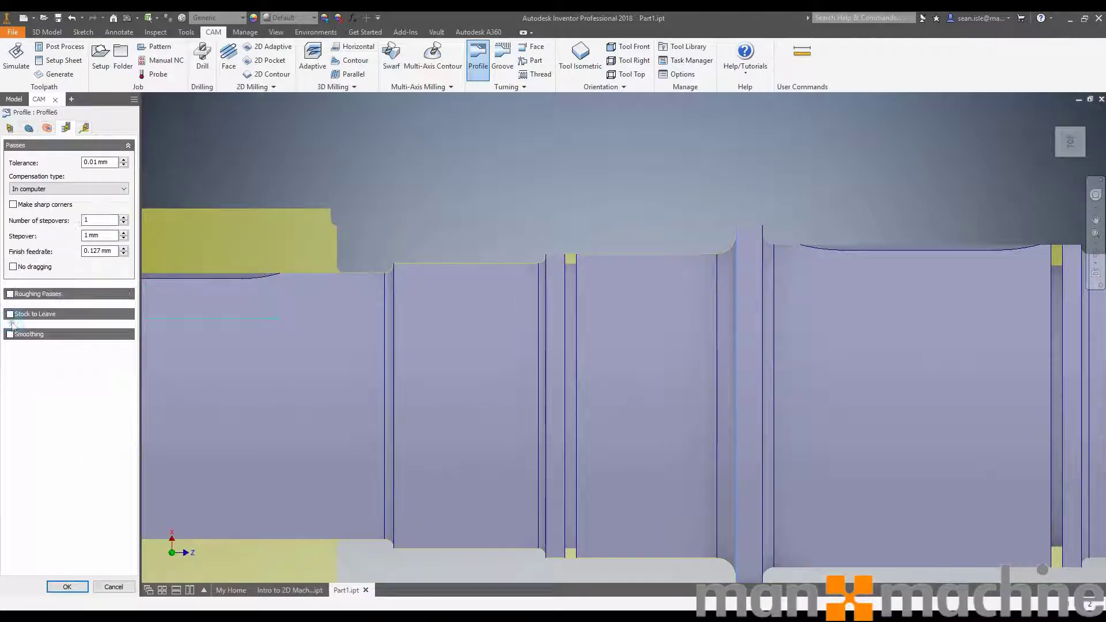
pyautogui.click(67, 587)
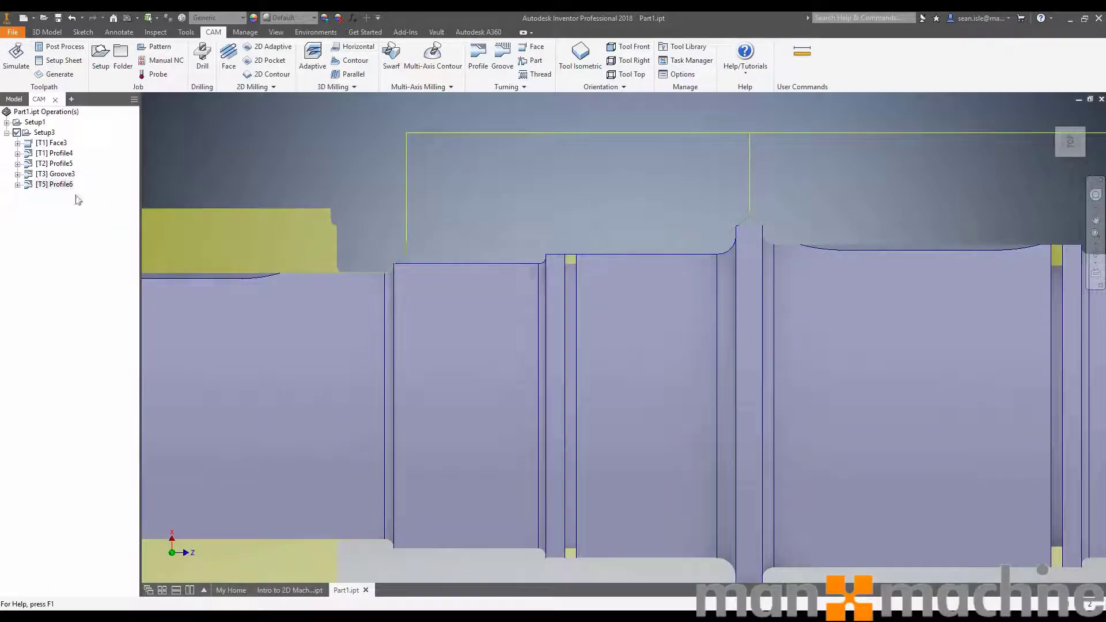
pyautogui.click(43, 175)
pyautogui.click(53, 182)
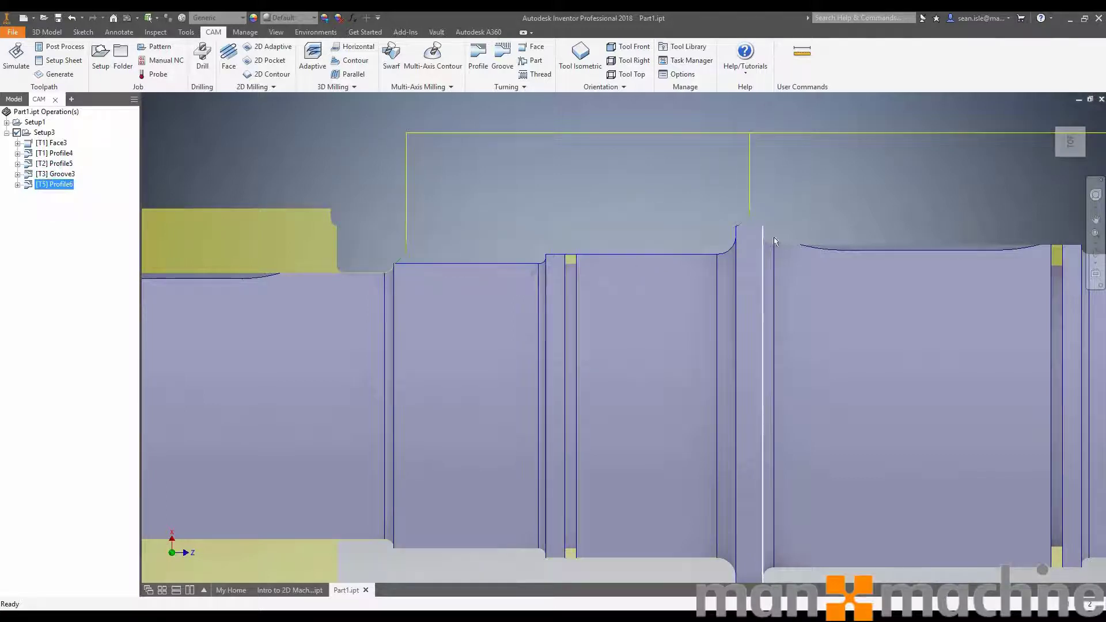
# Start a Single Groove operation using the #6 turning grooving tool.
pyautogui.scroll(3, 774, 241)
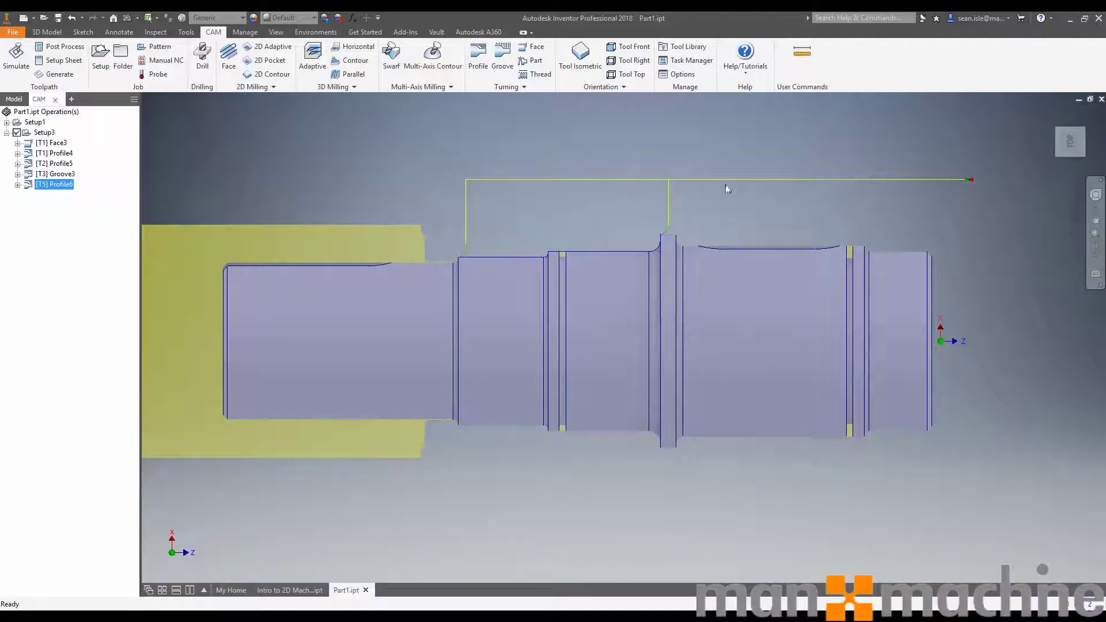
pyautogui.click(524, 86)
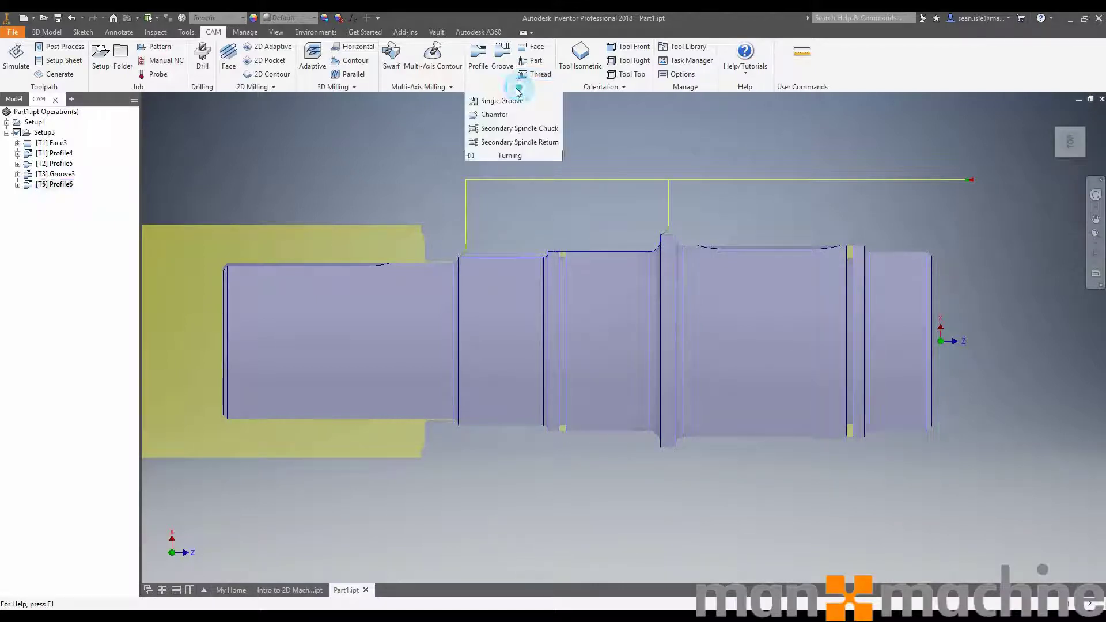
pyautogui.click(487, 103)
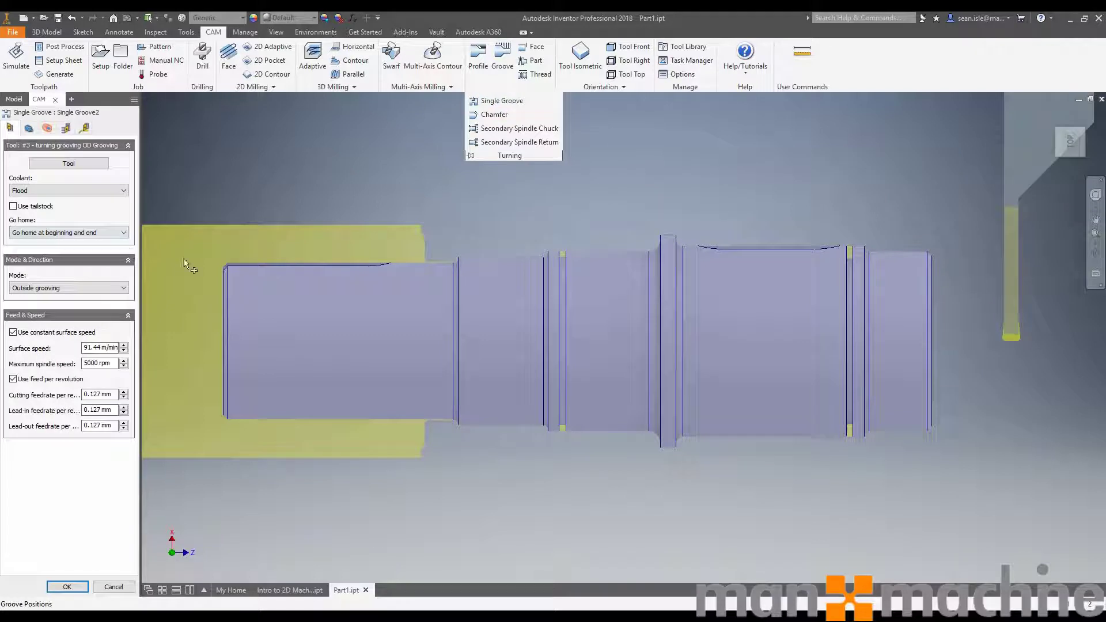
pyautogui.click(67, 163)
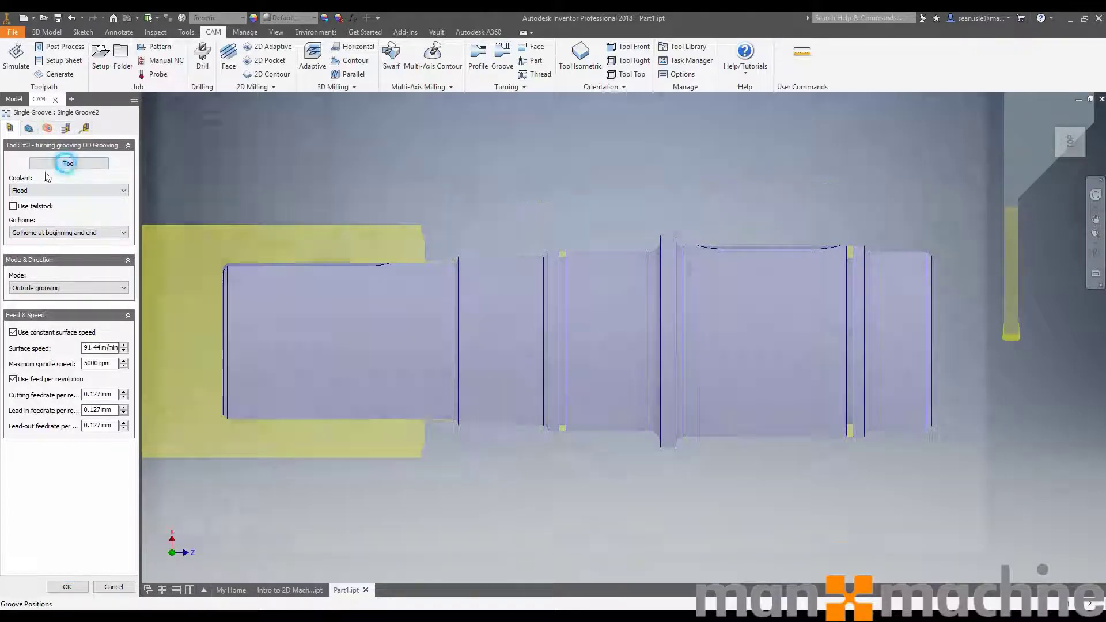
pyautogui.click(382, 144)
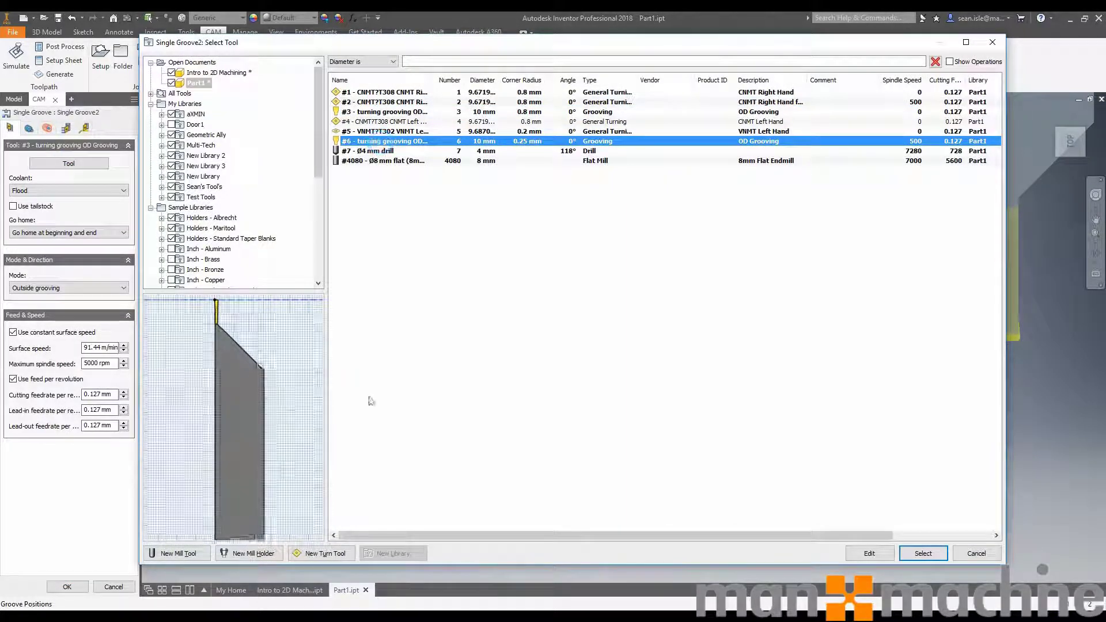
pyautogui.click(923, 553)
# Pick the right and left narrow grooves and set groove side alignment to Back.
pyautogui.scroll(3, 689, 260)
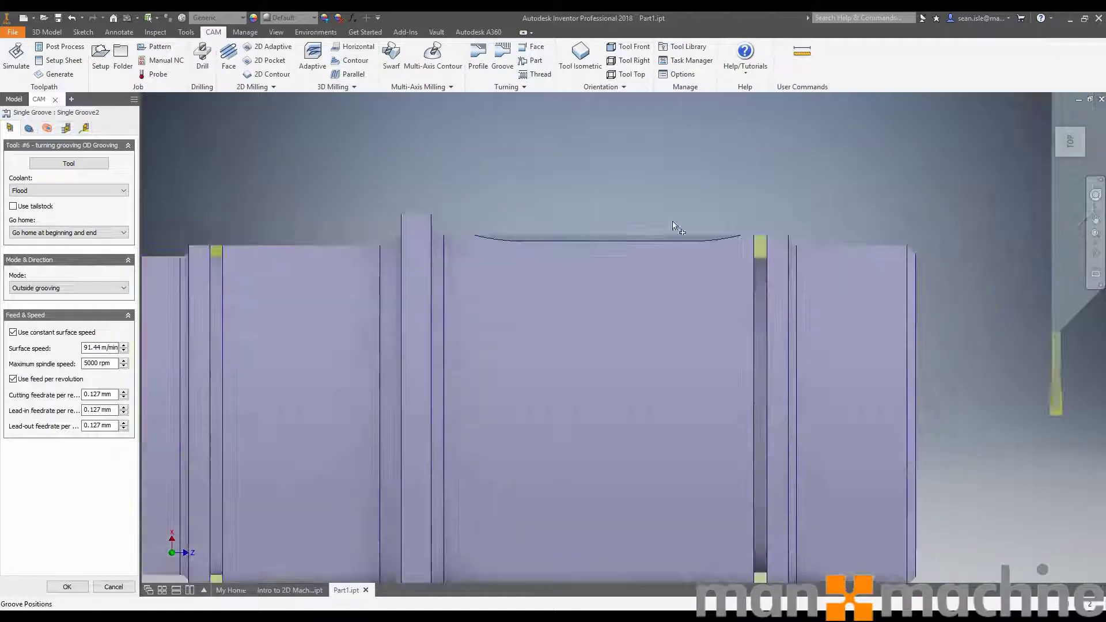
pyautogui.click(31, 128)
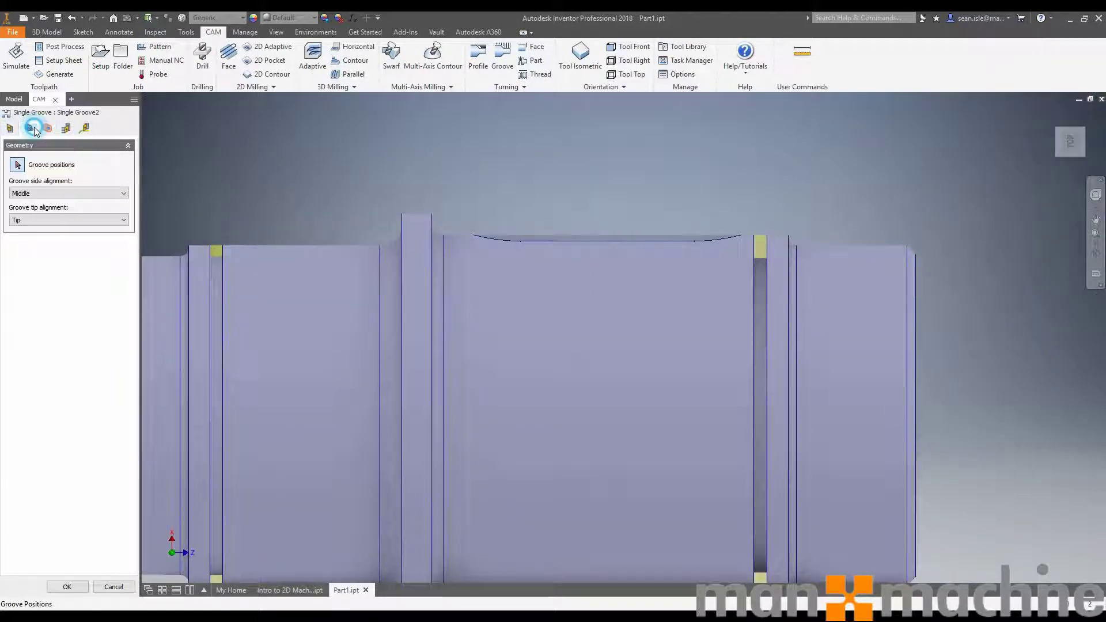
pyautogui.click(19, 167)
pyautogui.click(767, 249)
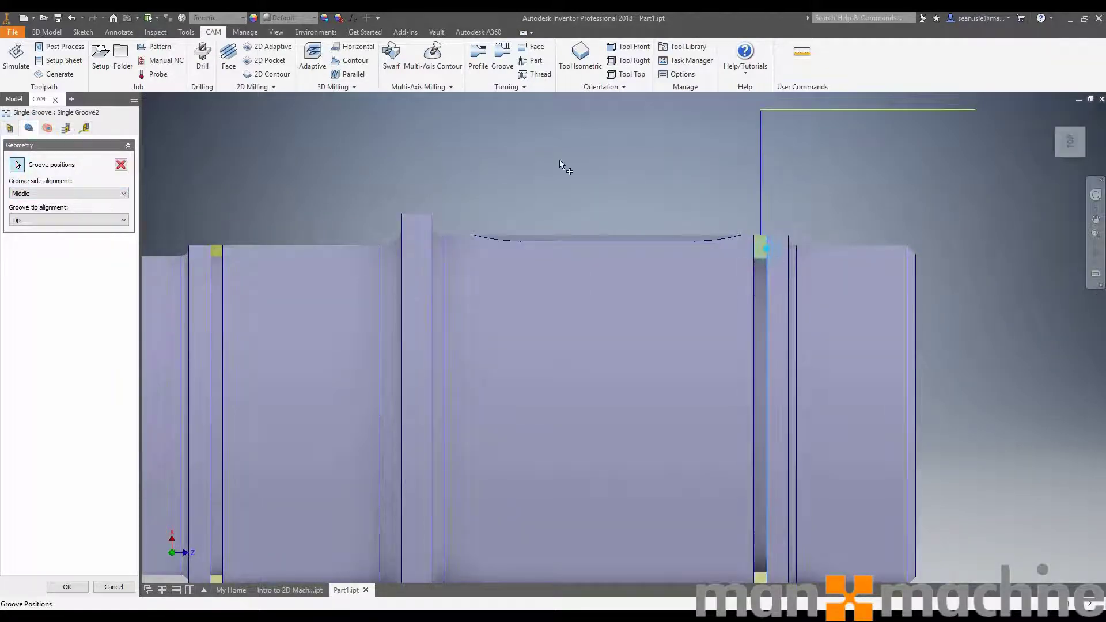
pyautogui.click(223, 253)
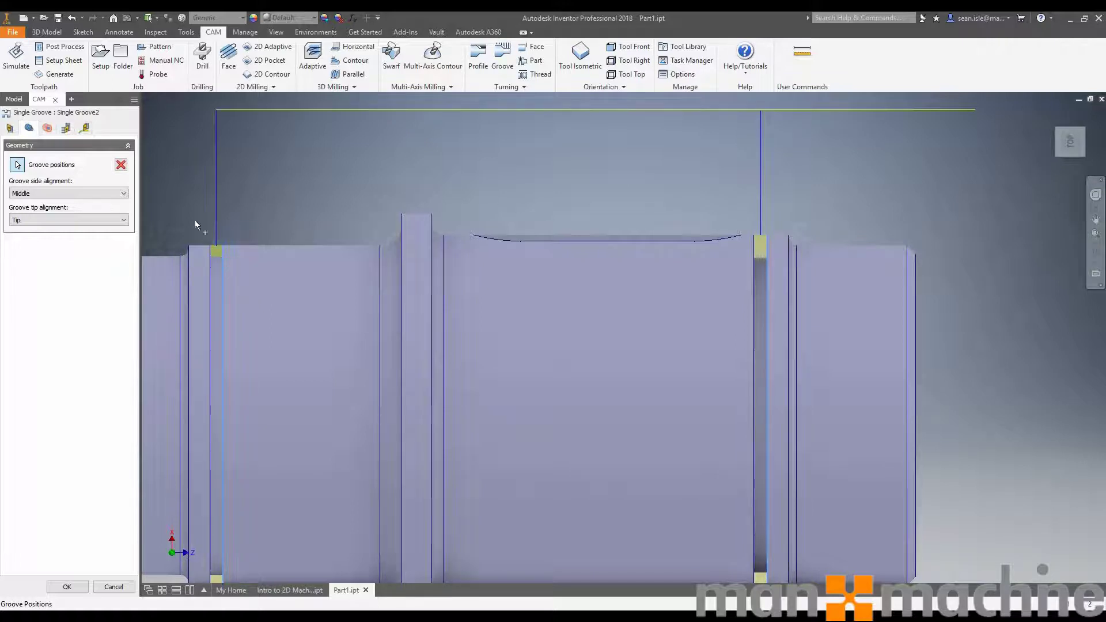
pyautogui.click(92, 194)
pyautogui.click(89, 205)
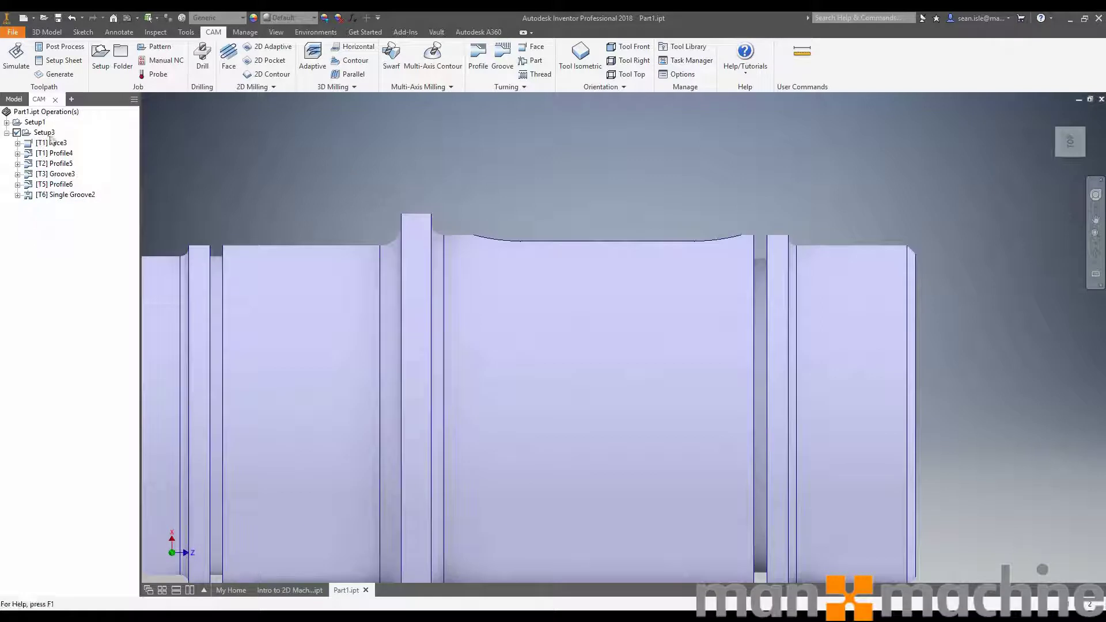
# Simulate the Setup3 toolpaths and speed up the playback.
pyautogui.click(34, 133)
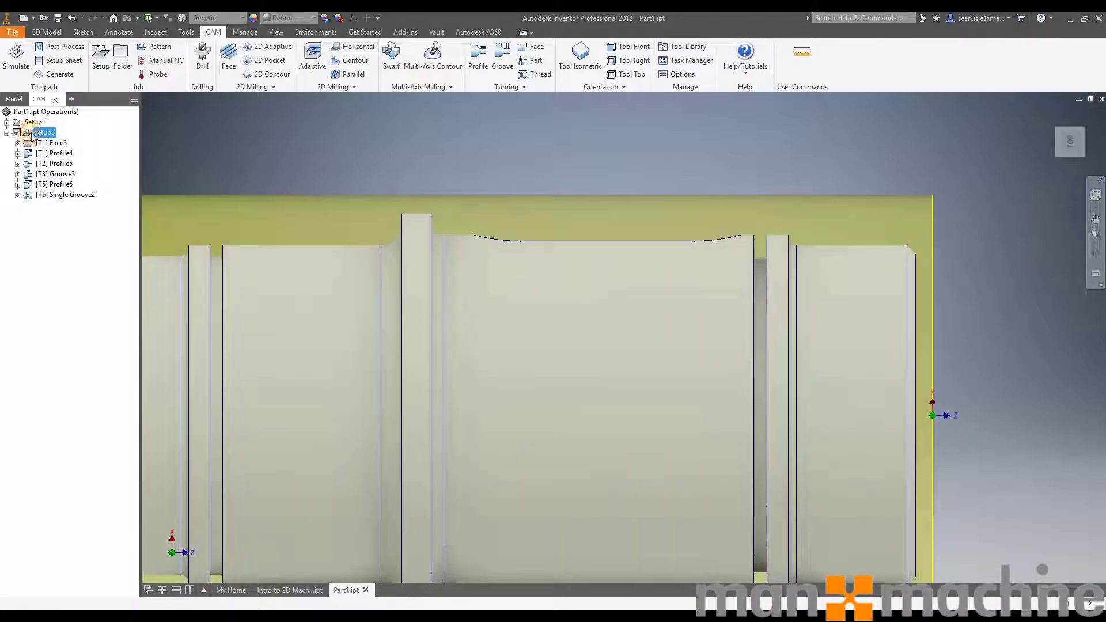
pyautogui.rightClick(38, 134)
pyautogui.click(67, 219)
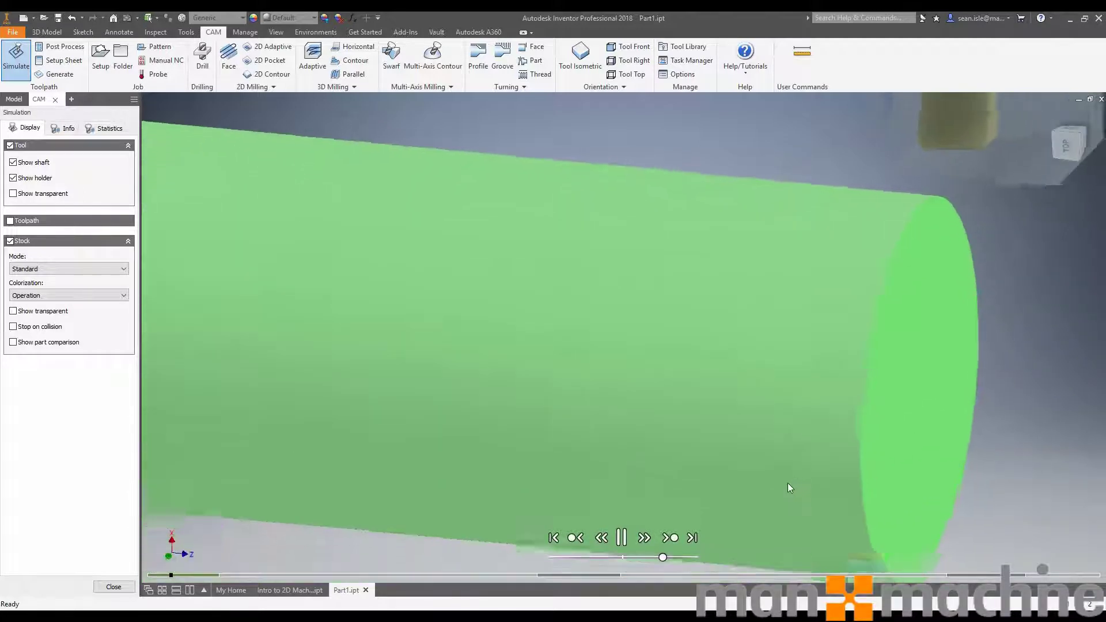
pyautogui.moveTo(664, 558); pyautogui.dragTo(684, 557)
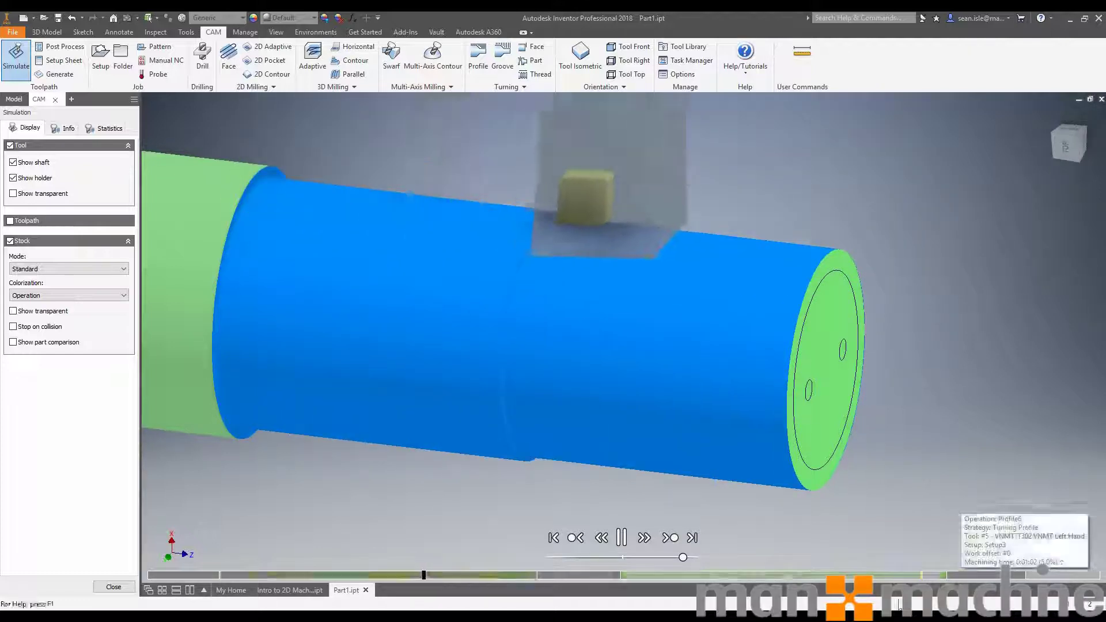
pyautogui.moveTo(683, 558); pyautogui.dragTo(690, 558)
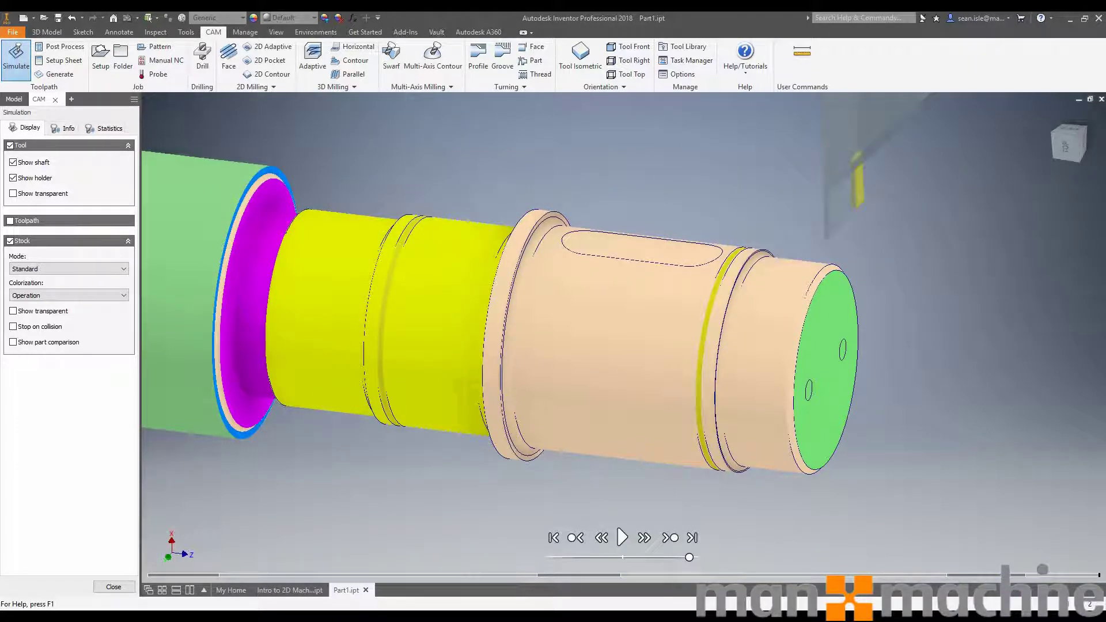
# Inspect the turned shaft from side-on and home views, then close the simulation.
pyautogui.keyDown('shift'); pyautogui.moveTo(763, 519); pyautogui.dragTo(666, 296, button='middle'); pyautogui.keyUp('shift')
pyautogui.scroll(5, 680, 282)
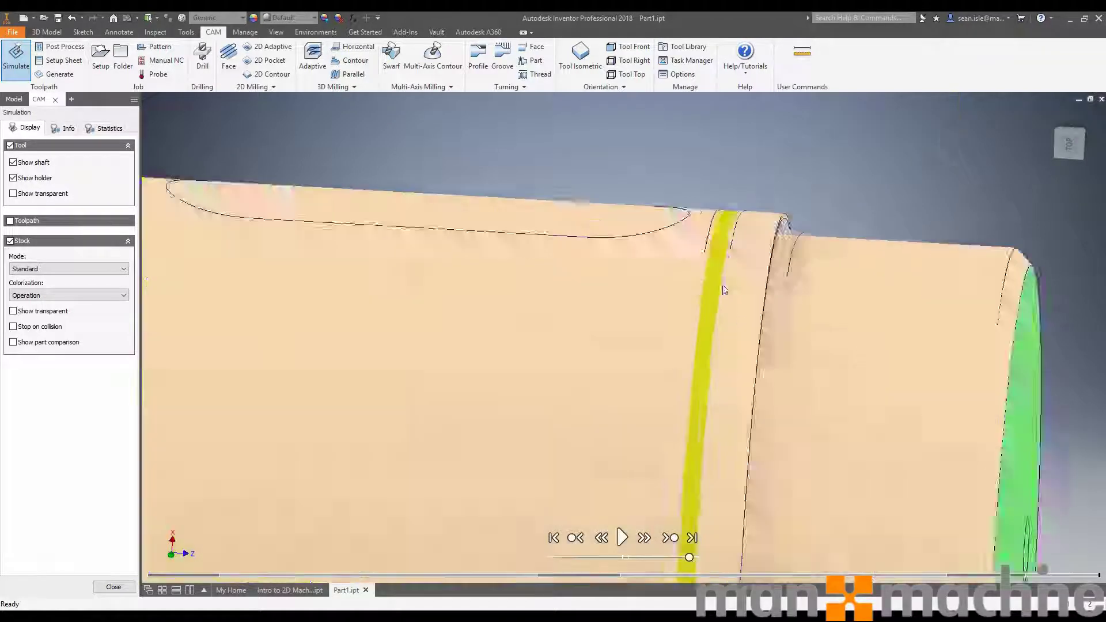
pyautogui.scroll(-3, 727, 216)
pyautogui.scroll(-3, 762, 259)
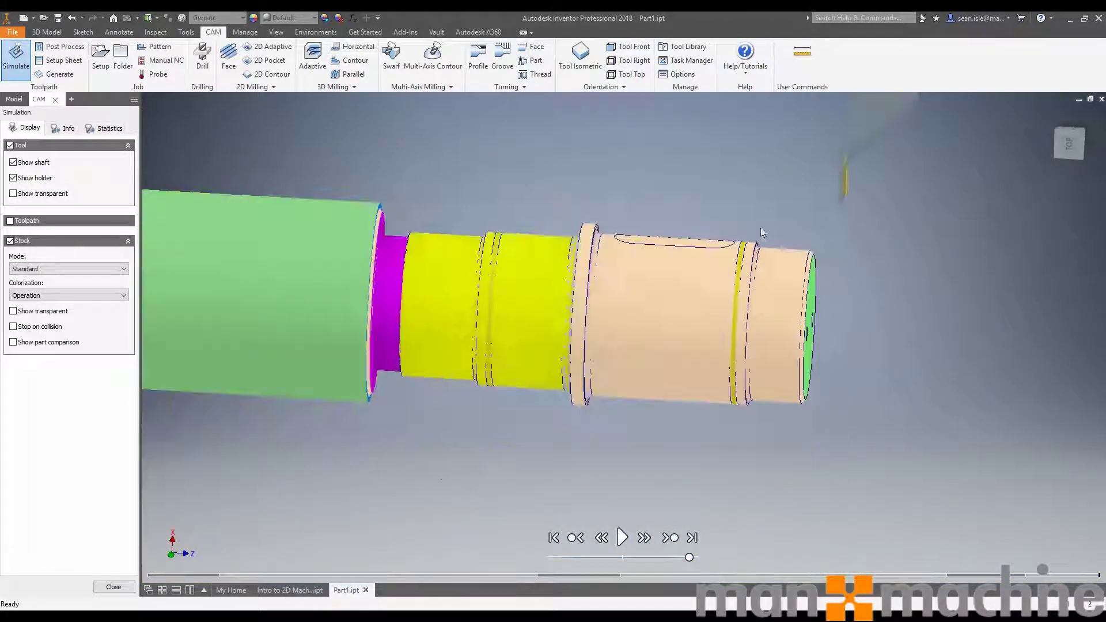
pyautogui.scroll(4, 761, 258)
pyautogui.press('F6')
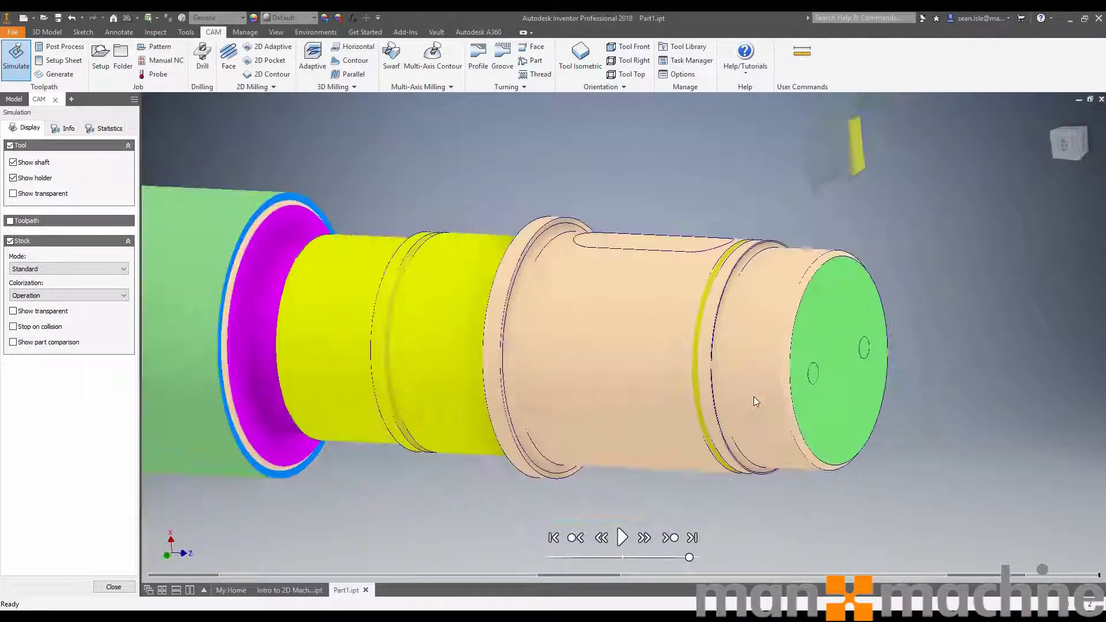
pyautogui.click(113, 587)
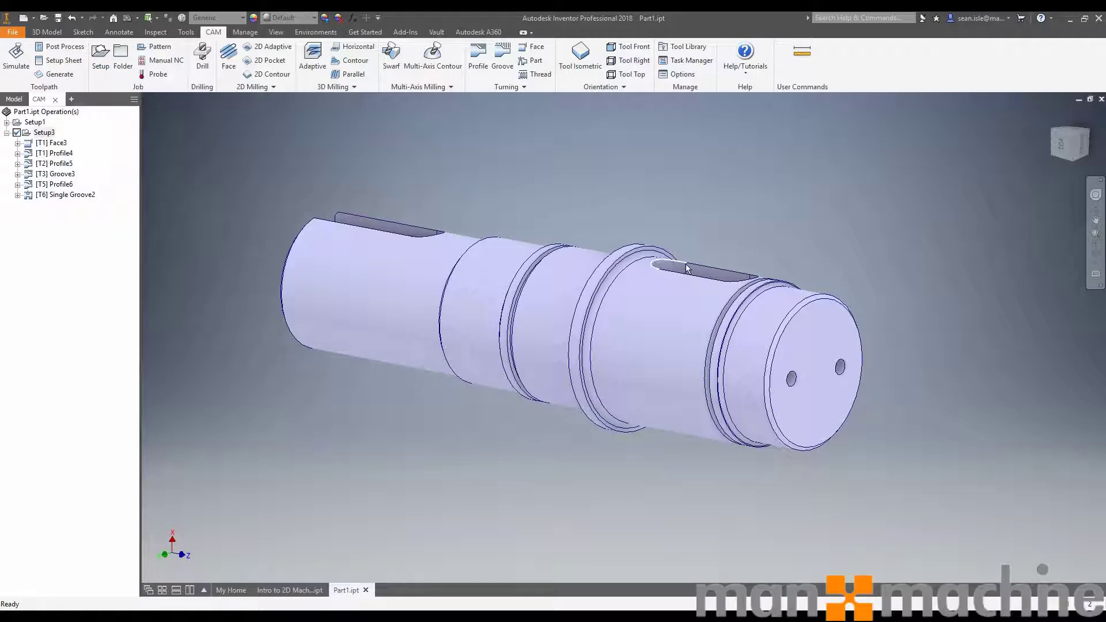
# Start a 2D pocket with tool Z from the slot floor and the keyway slot edge as boundary.
pyautogui.keyDown('shift'); pyautogui.moveTo(687, 268); pyautogui.dragTo(714, 235, button='middle'); pyautogui.keyUp('shift')
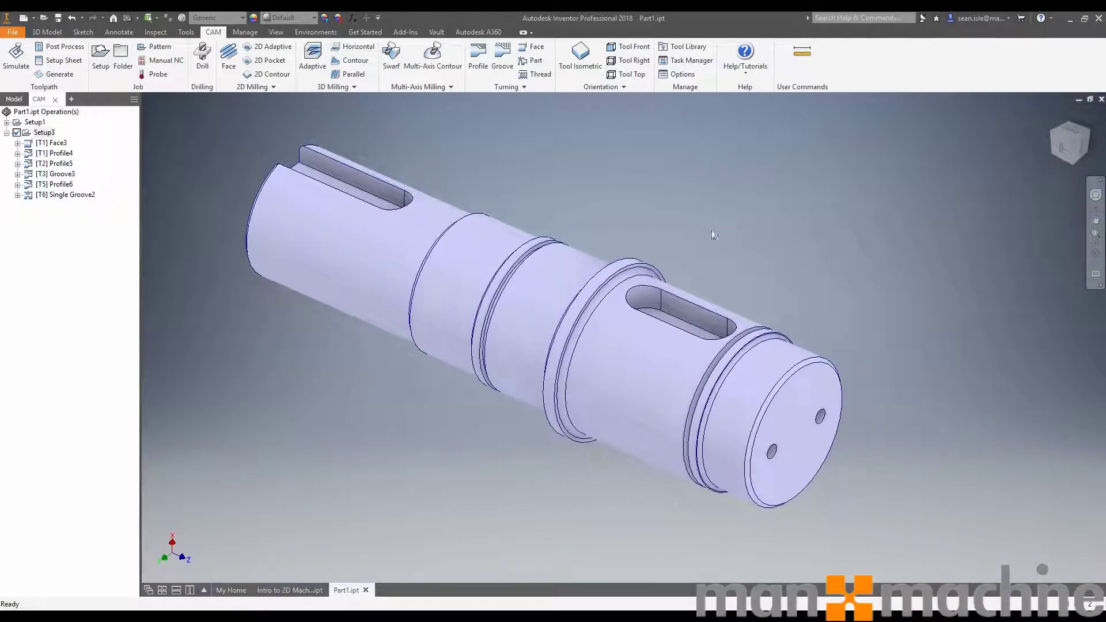
pyautogui.click(272, 61)
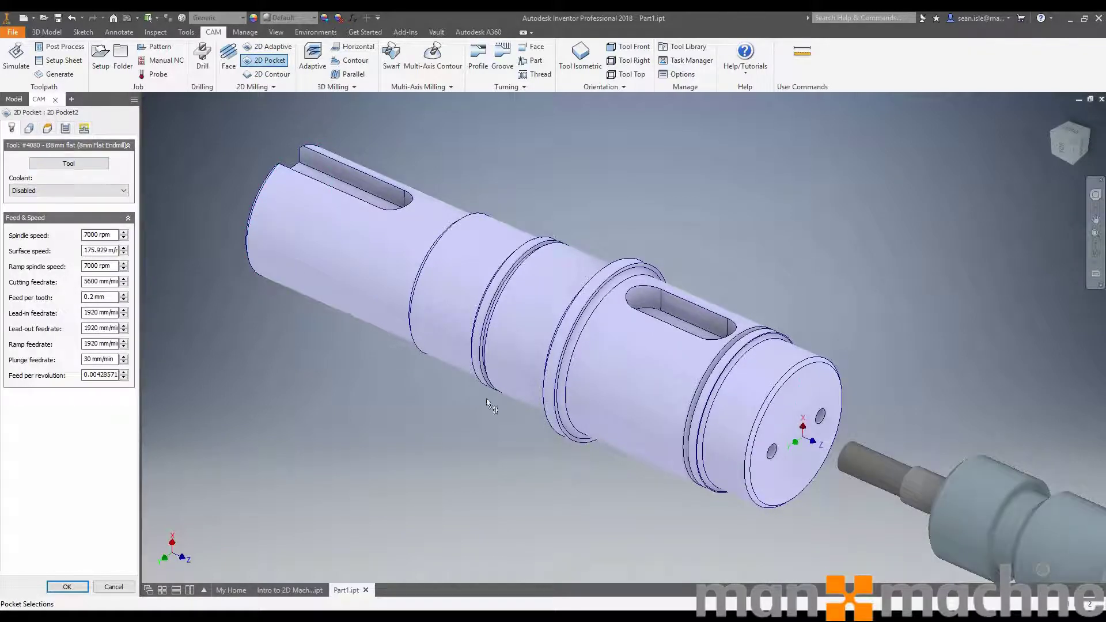
pyautogui.click(29, 128)
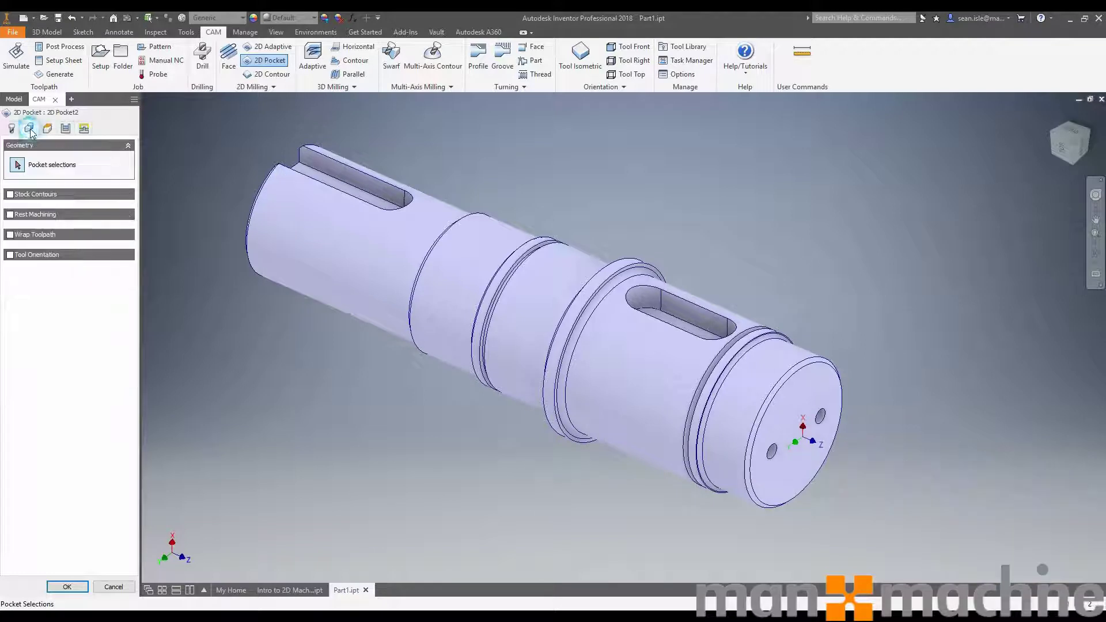
pyautogui.click(10, 255)
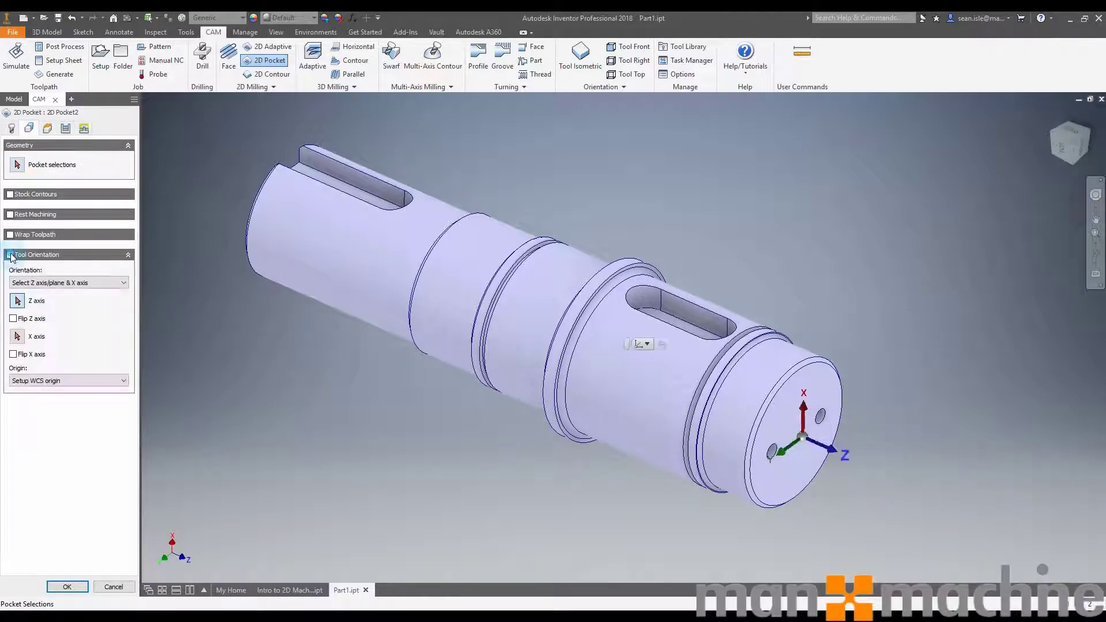
pyautogui.click(17, 300)
pyautogui.click(689, 325)
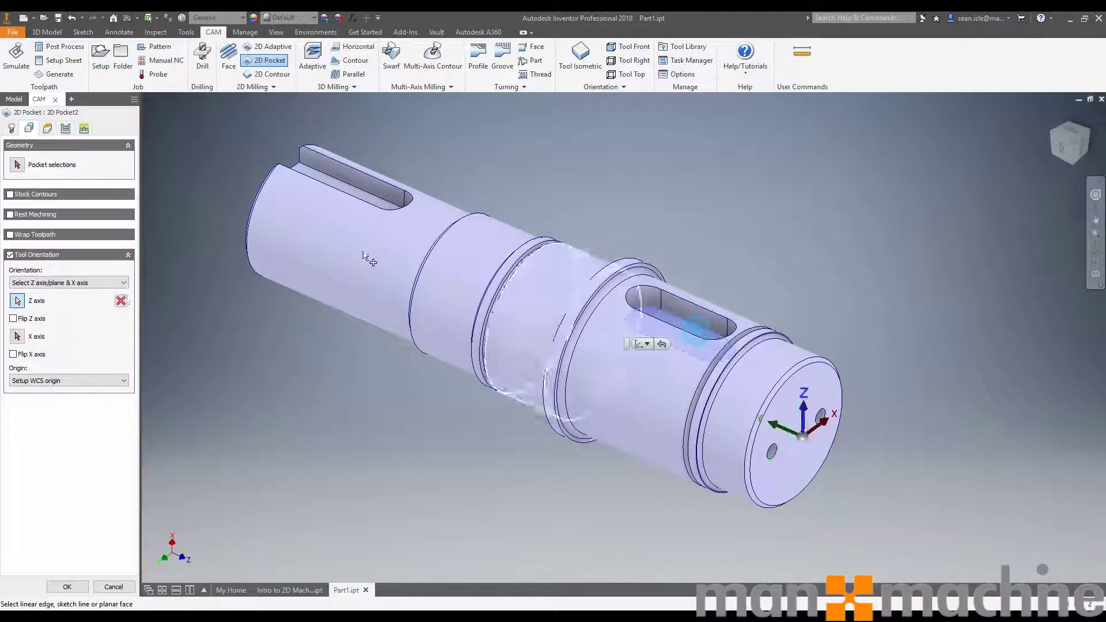
pyautogui.click(17, 164)
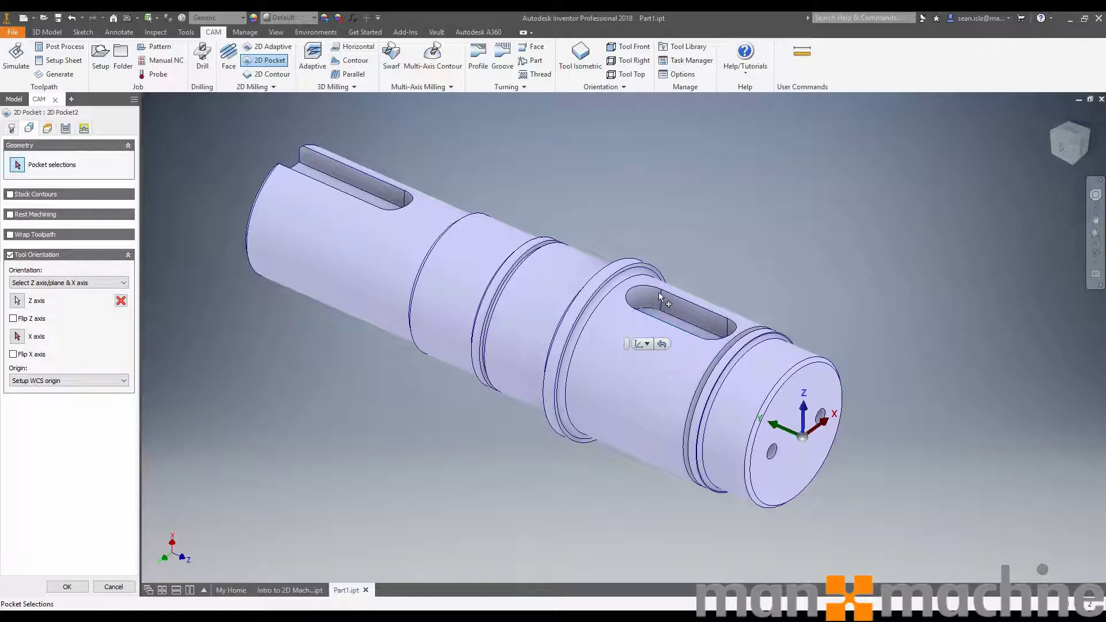
pyautogui.click(683, 329)
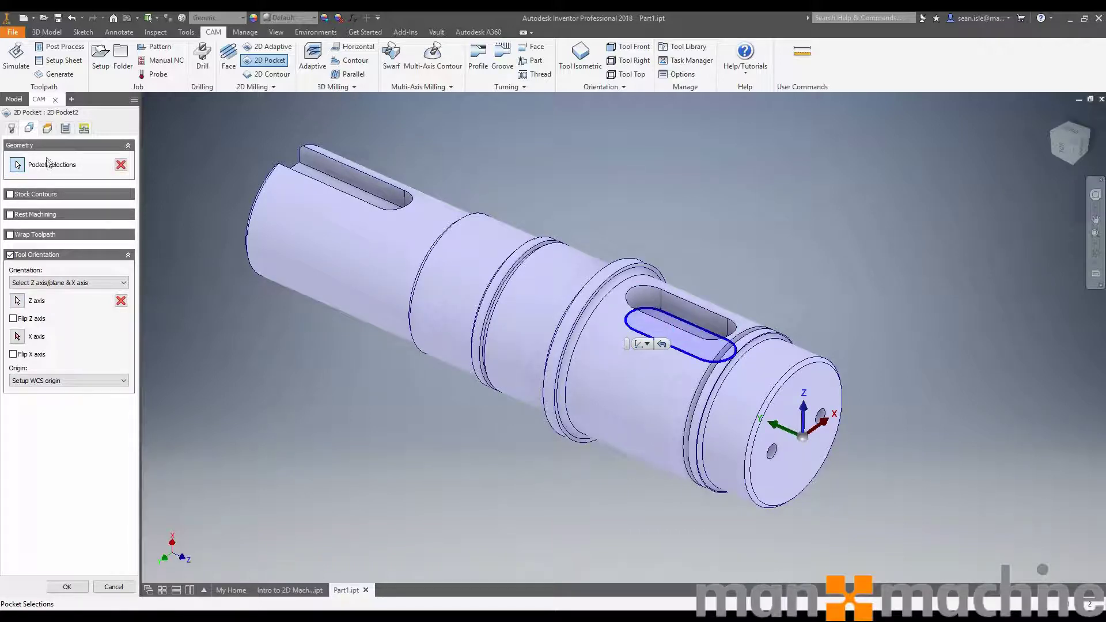
# Enable finishing passes at 0.2 mm stepover and multiple depths with 2 mm maximum stepdown.
pyautogui.click(65, 128)
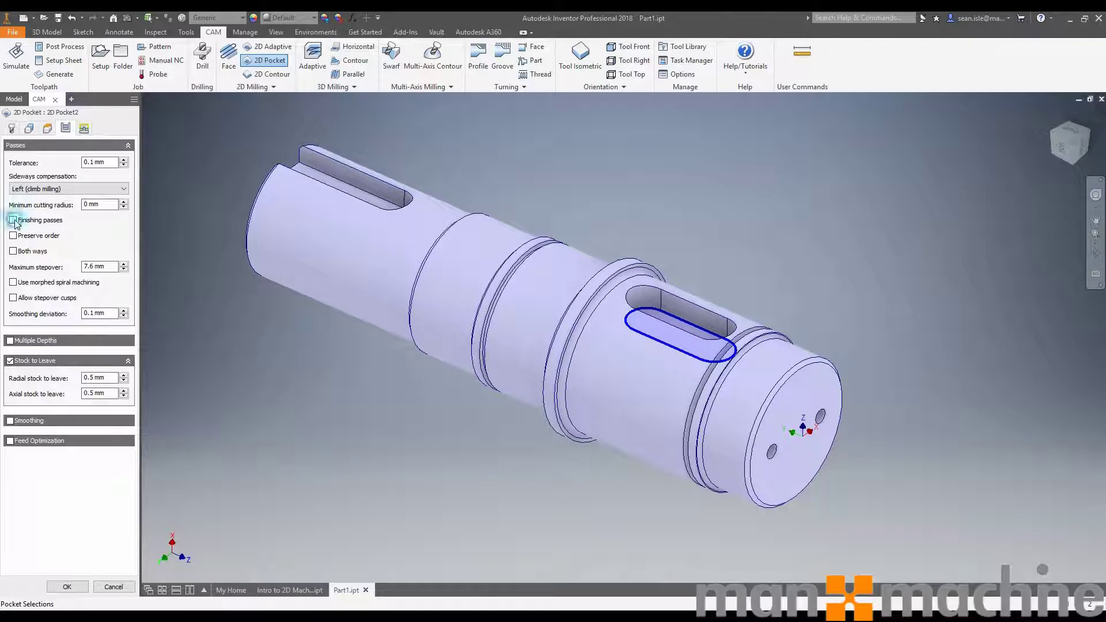
pyautogui.click(13, 220)
pyautogui.click(106, 281)
pyautogui.write('0.2')
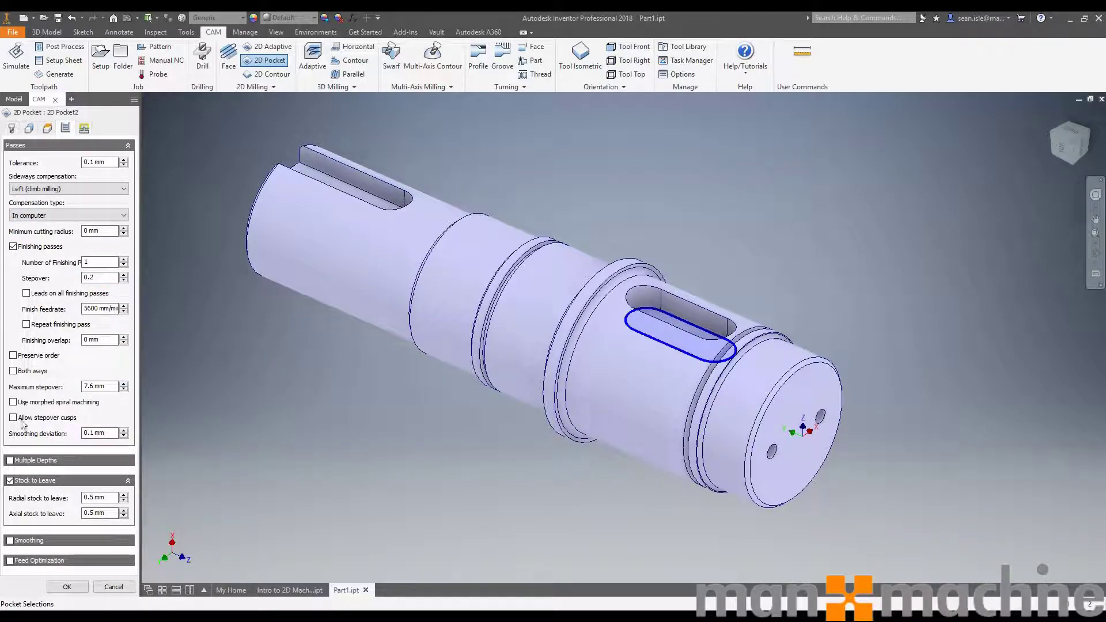
pyautogui.click(10, 460)
pyautogui.click(77, 478)
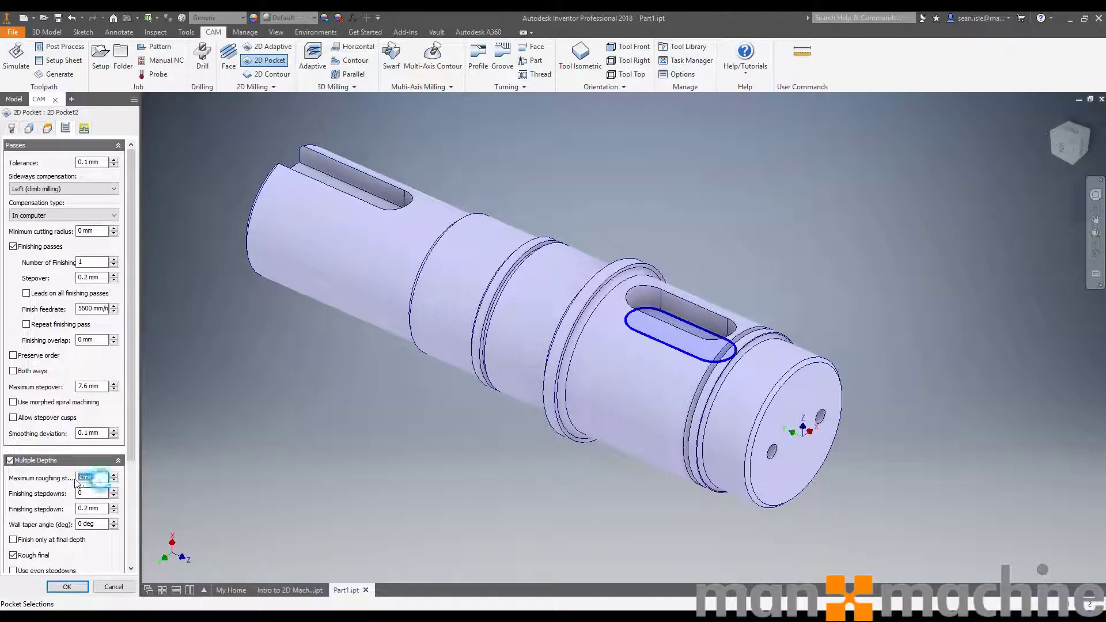
pyautogui.write('2')
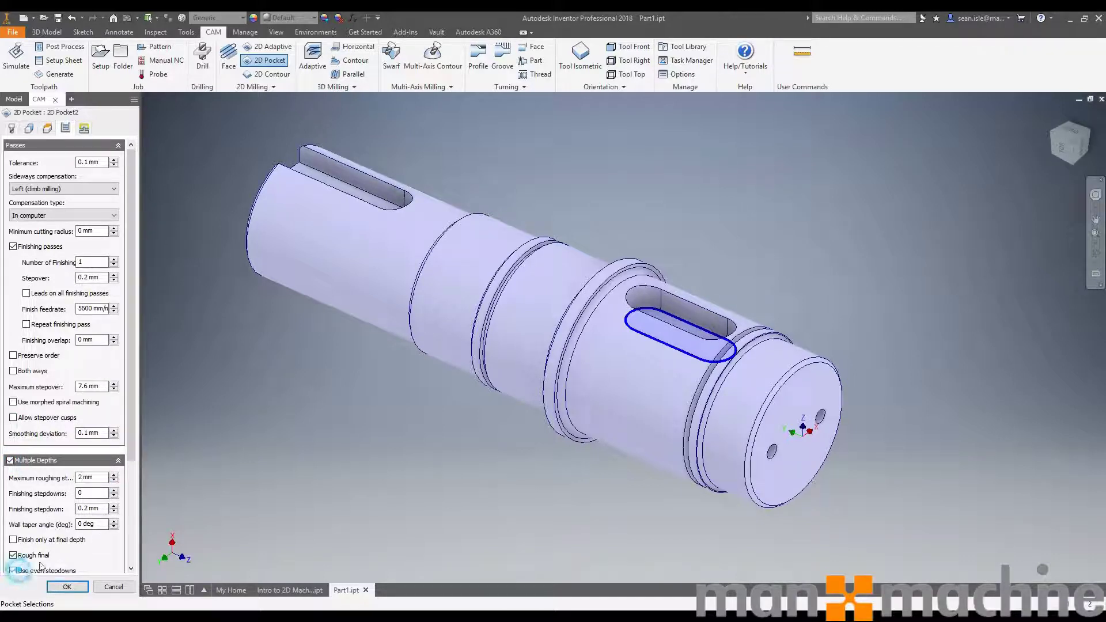
# Take the pocket's top height from a selection and generate the toolpath.
pyautogui.click(49, 130)
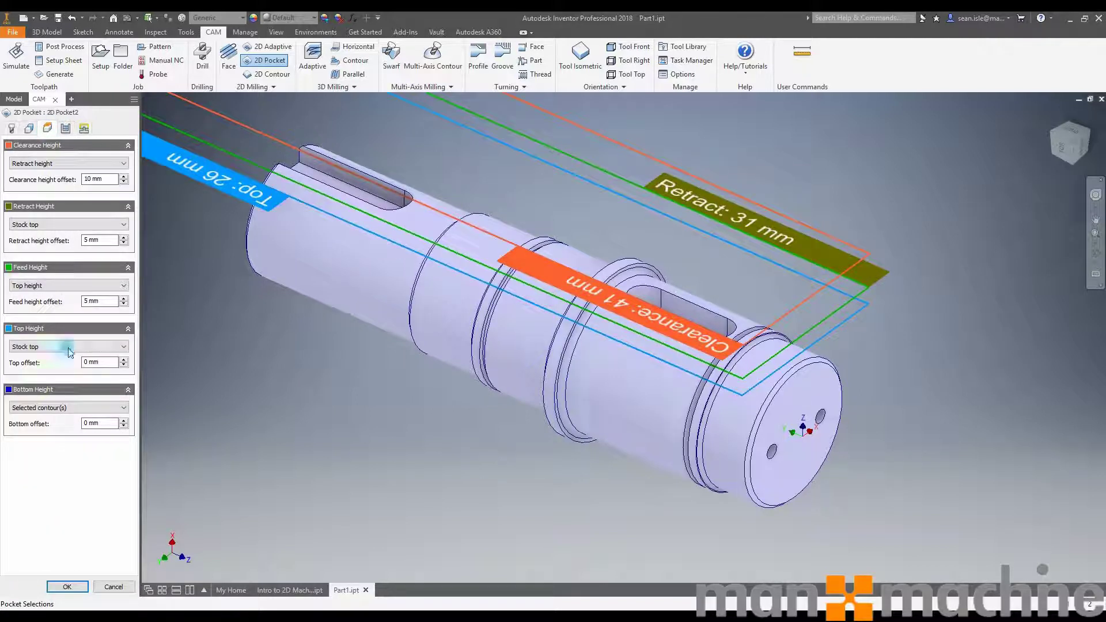
pyautogui.click(57, 346)
pyautogui.click(51, 425)
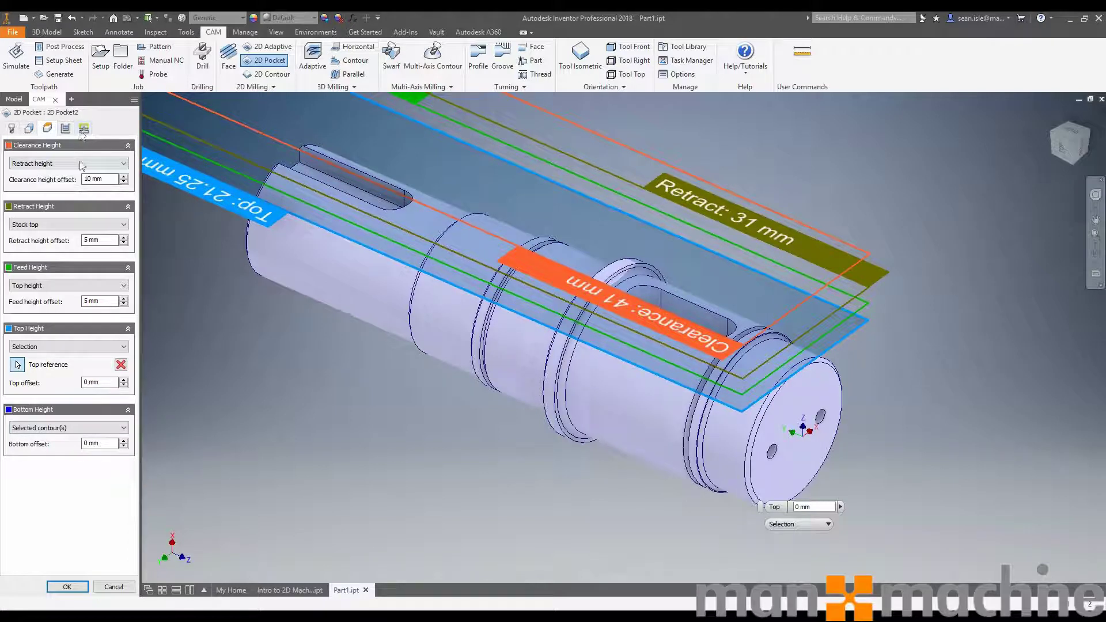
pyautogui.click(74, 587)
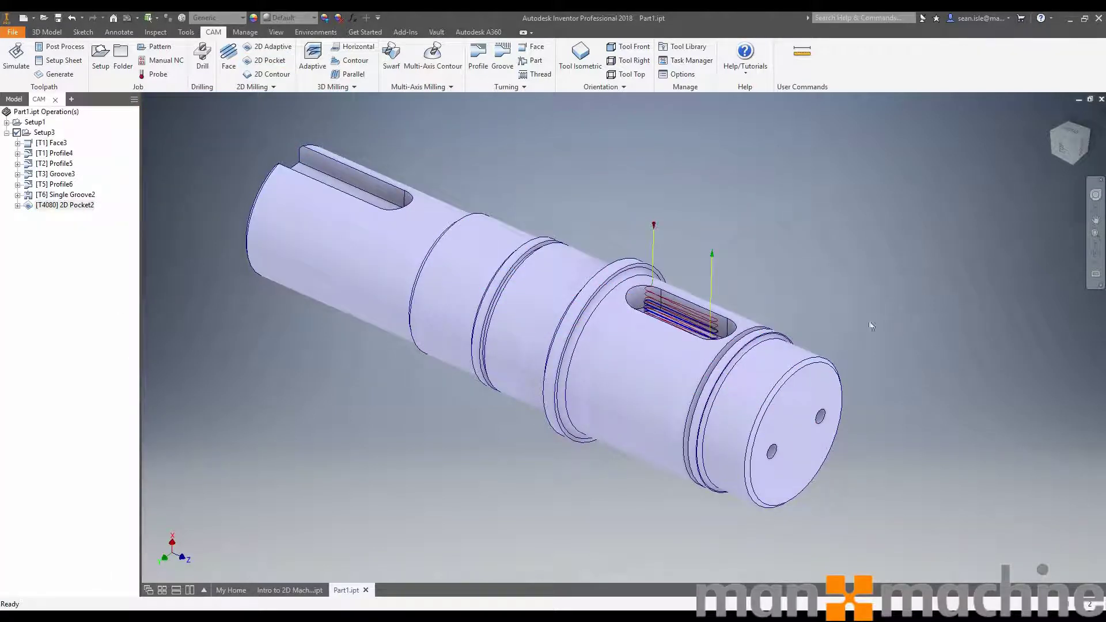
pyautogui.scroll(6, 695, 311)
pyautogui.scroll(-4, 696, 311)
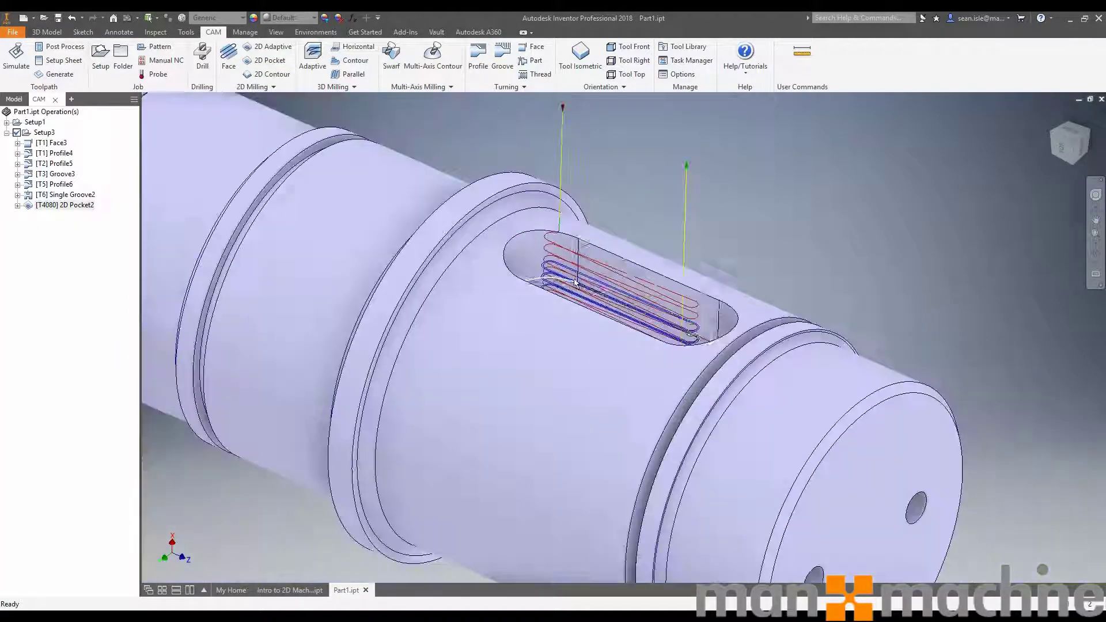
pyautogui.scroll(-3, 707, 298)
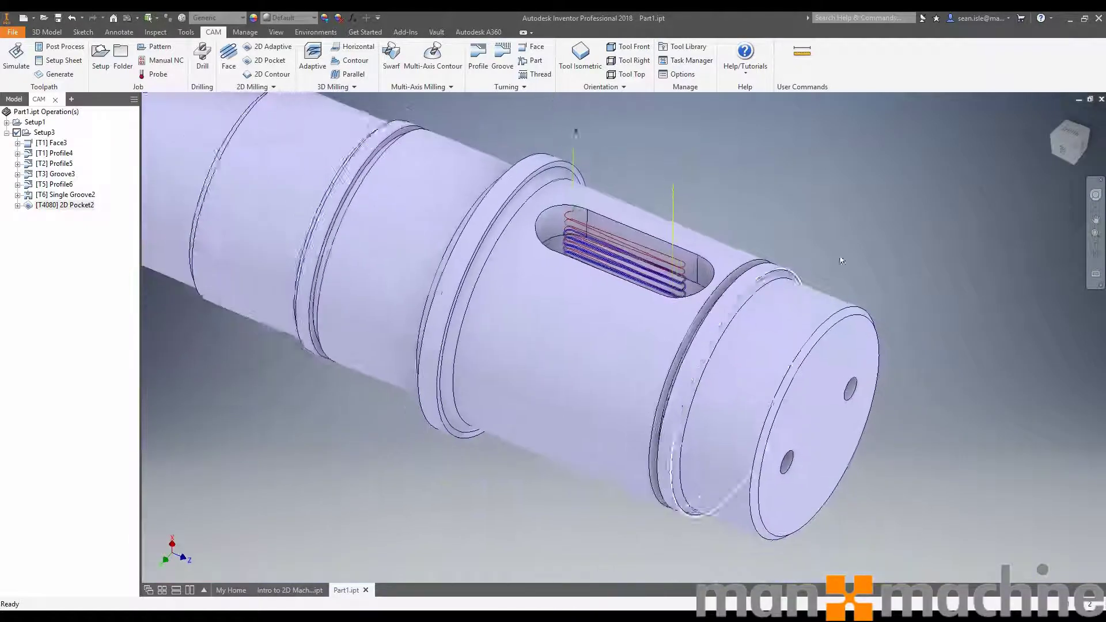
pyautogui.click(1096, 219)
pyautogui.click(1053, 116)
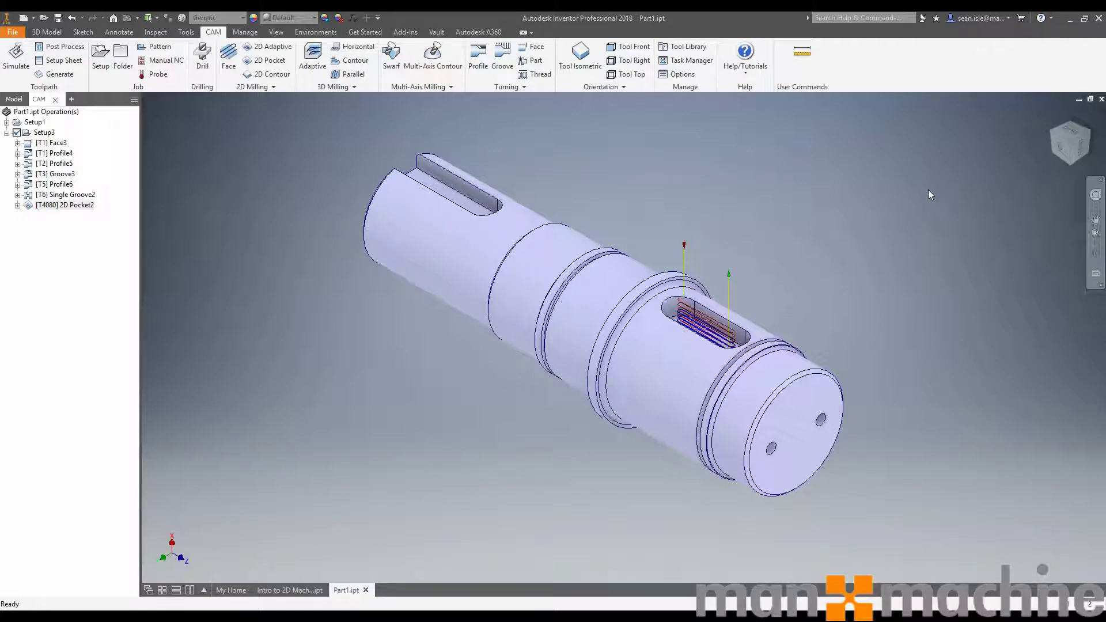
pyautogui.click(523, 87)
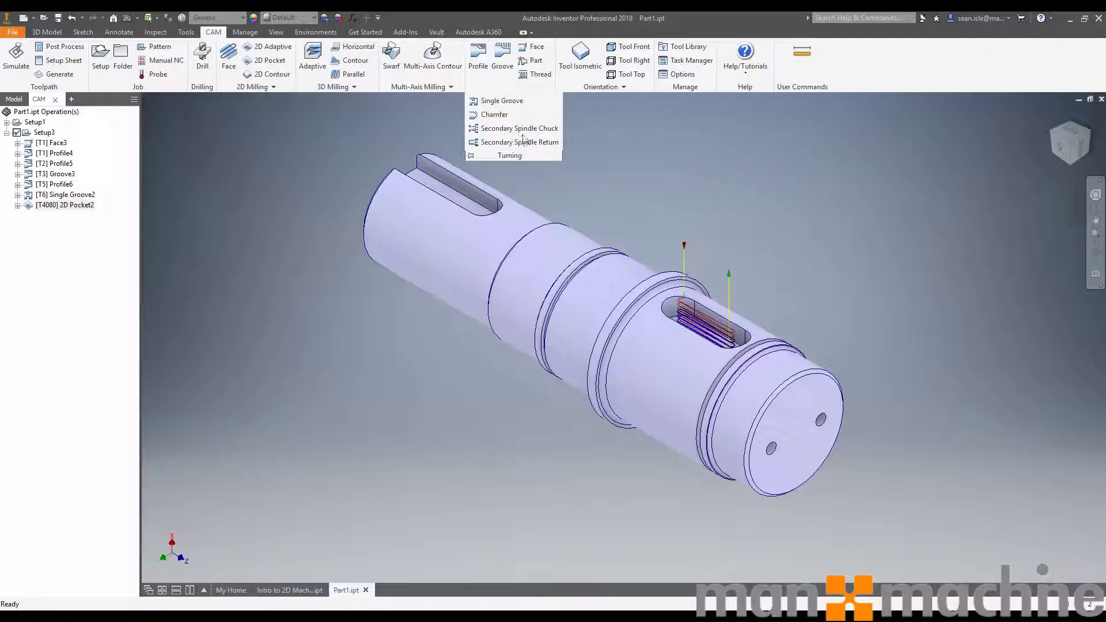